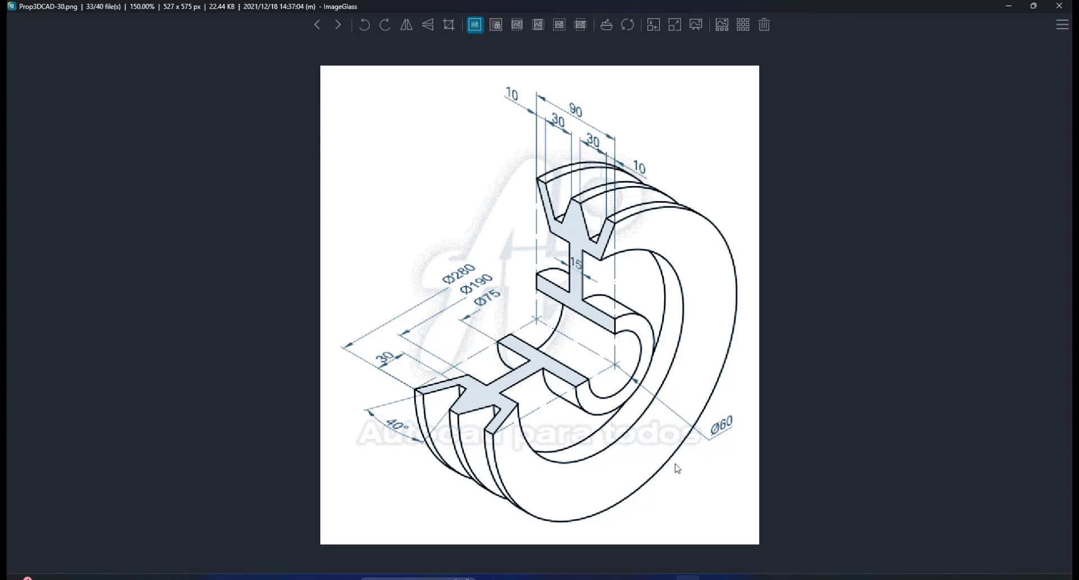
Switch to the empty Part4 in SOLIDWORKS and start a sketch on the Front Plane
mouse_move(664, 577)
left_click(747, 528)
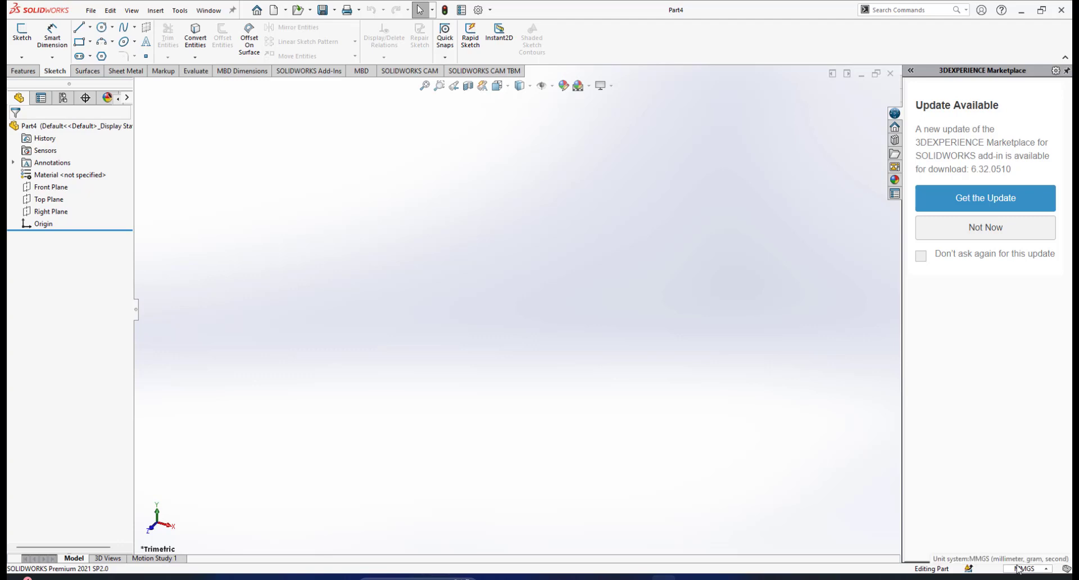
left_click(59, 187)
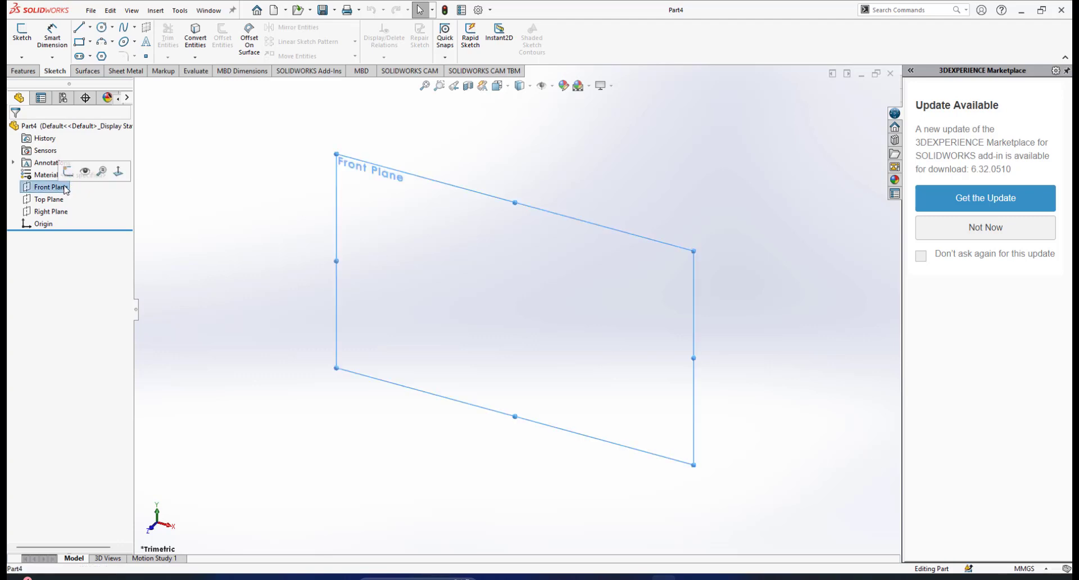
left_click(72, 175)
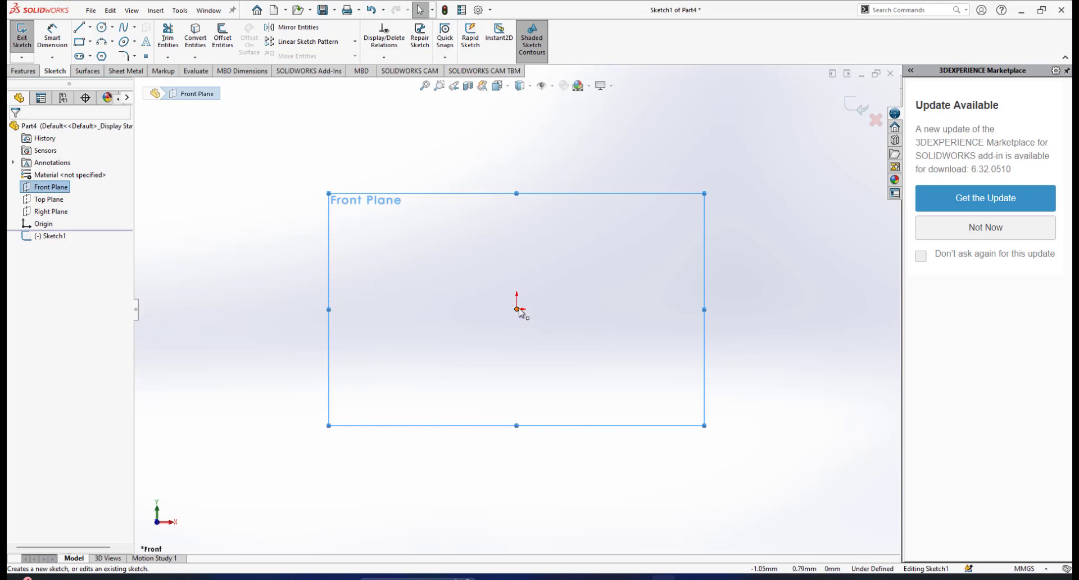
Examine the pulley reference drawing for its widths, diameters and groove angle, then return to the Part4 sketch
left_click(90, 28)
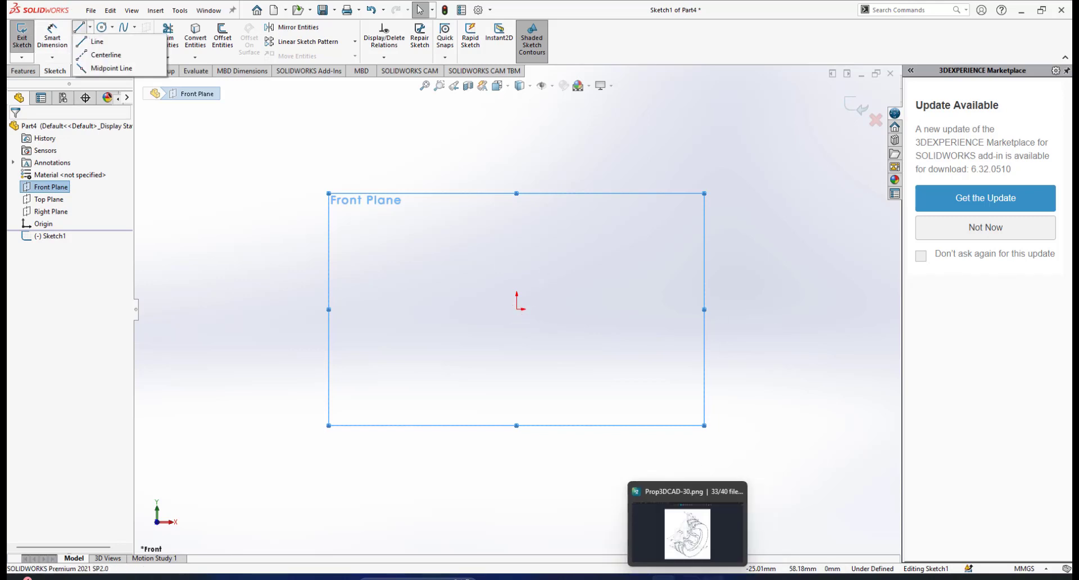
left_click(687, 577)
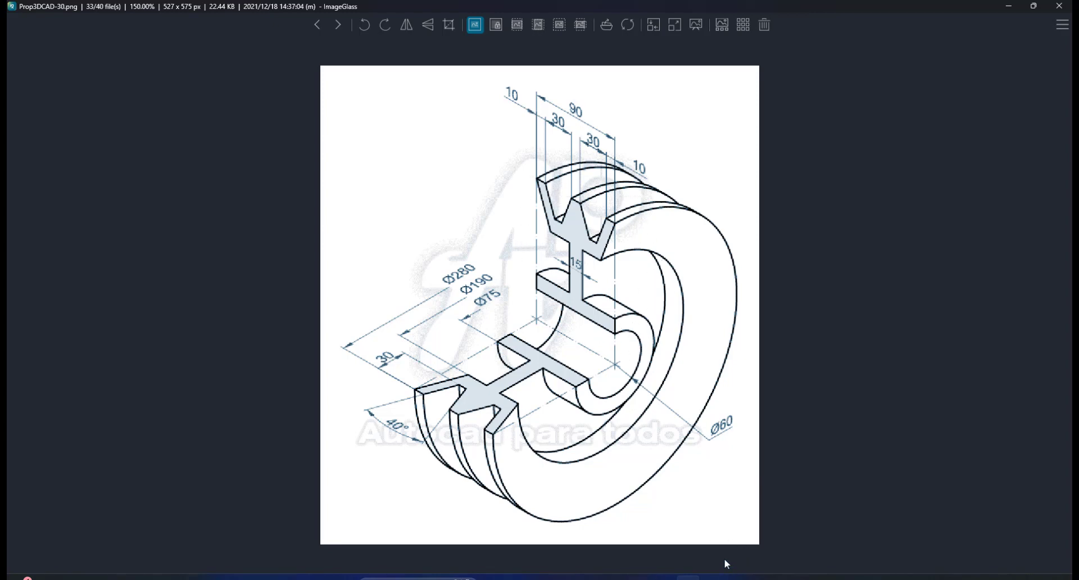
left_click(664, 578)
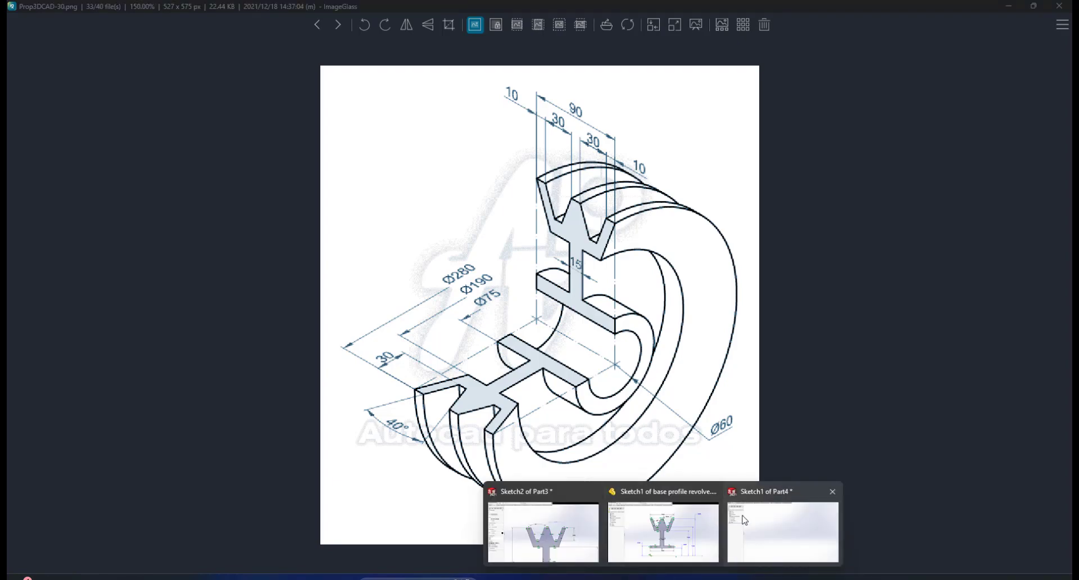
left_click(744, 520)
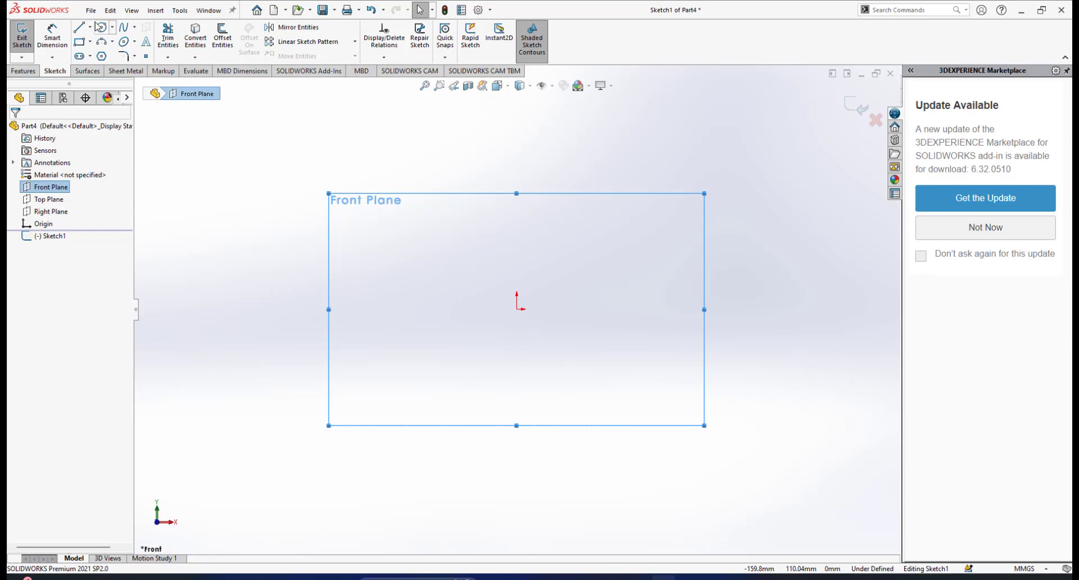
mouse_move(658, 578)
left_click(783, 531)
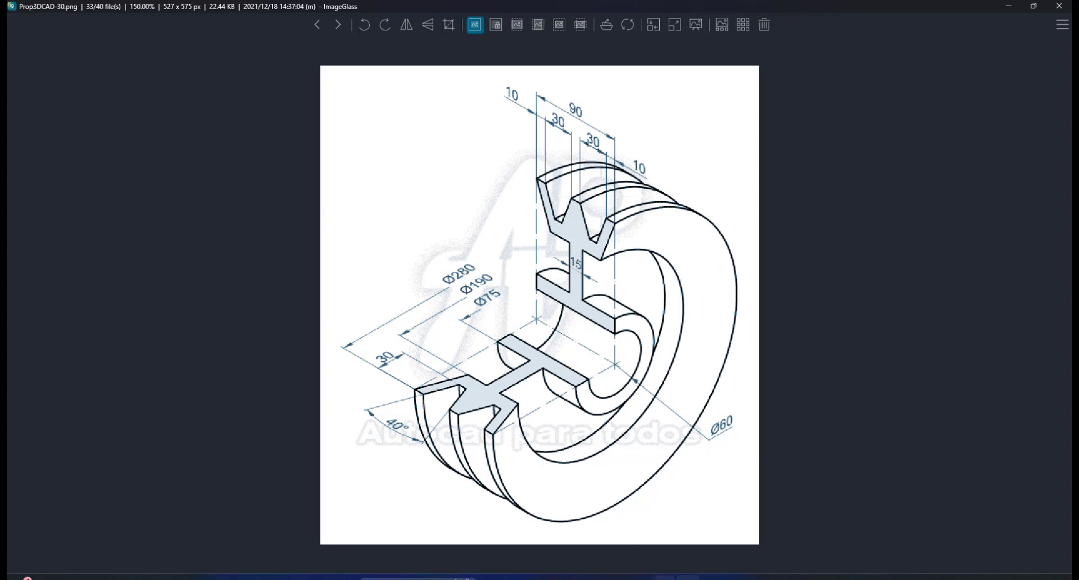
mouse_move(663, 577)
left_click(785, 529)
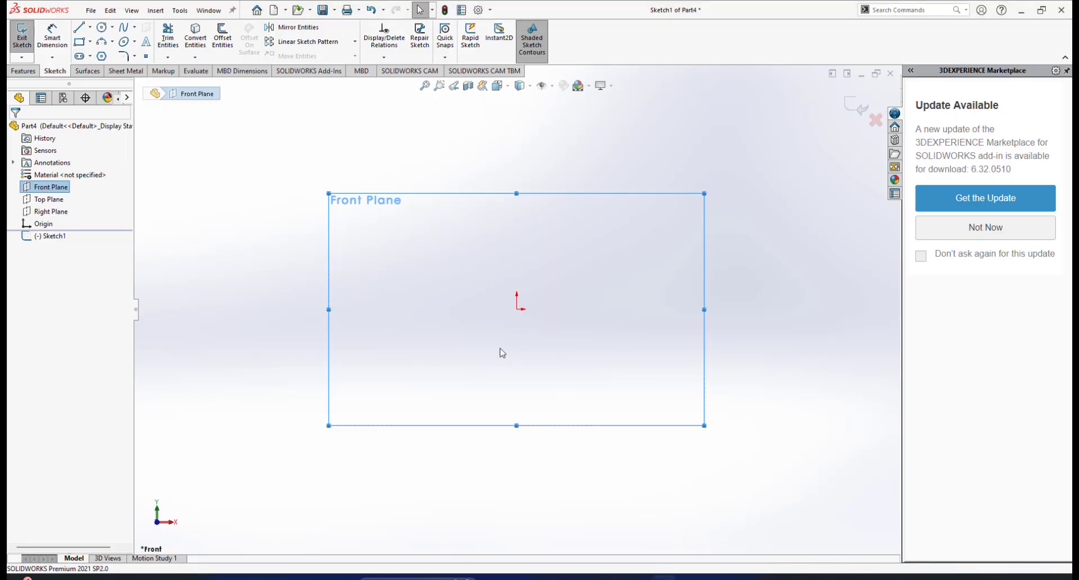
Sketch a horizontal centerline about 83 mm long, starting at the origin and running in the positive X direction
left_click(89, 27)
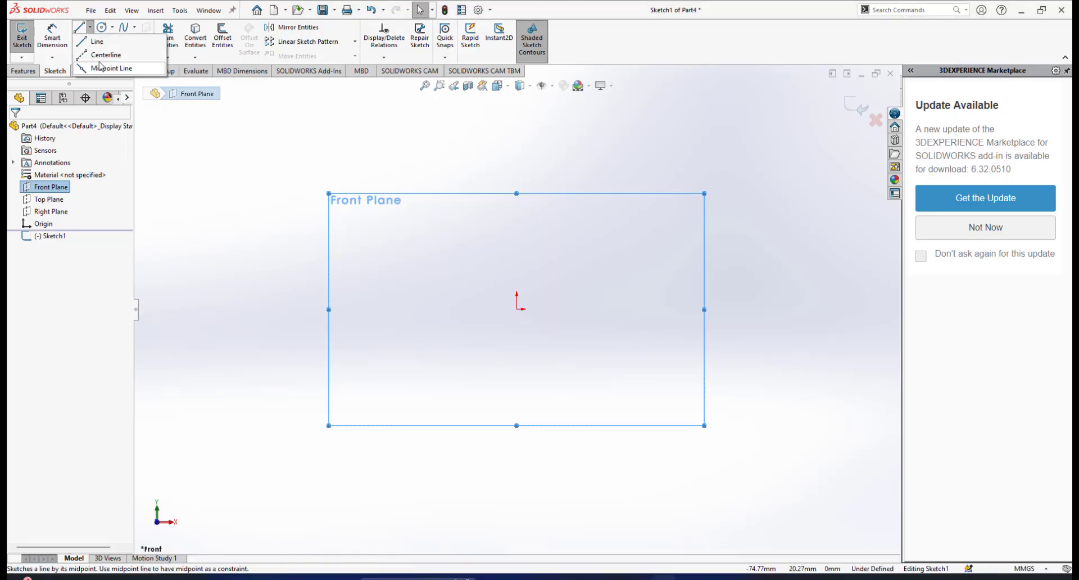
left_click(102, 54)
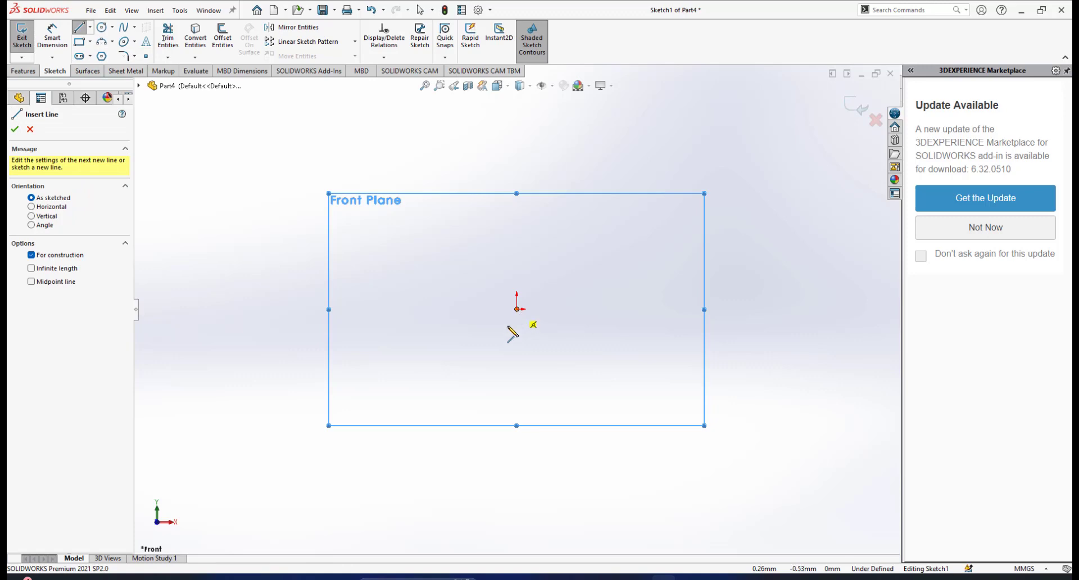
left_click(517, 309)
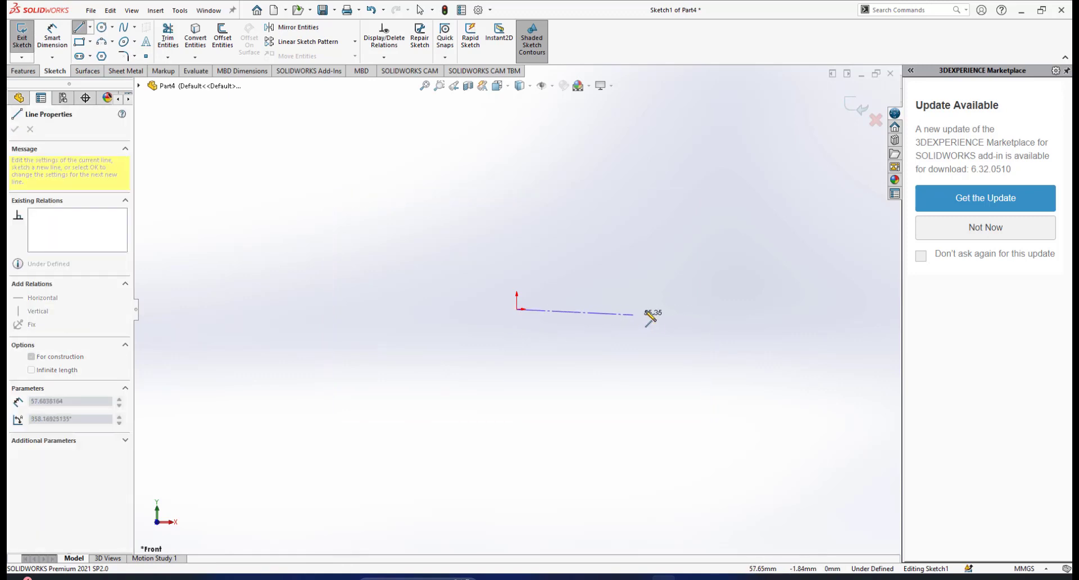
left_click(694, 309)
right_click(737, 295)
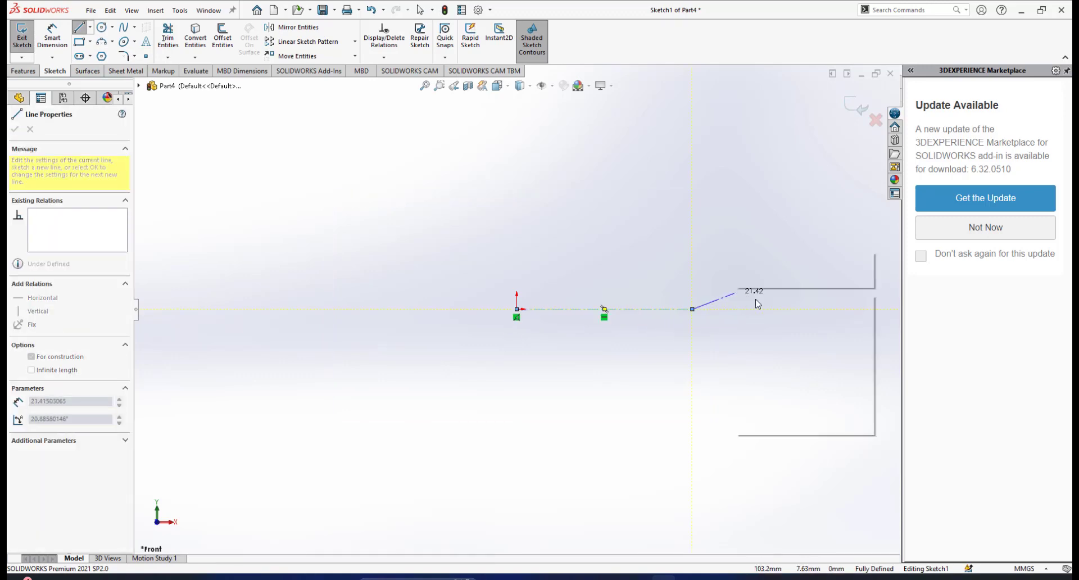
left_click(761, 302)
left_click_drag(690, 310, 676, 312)
scroll(587, 307, "down", 3)
scroll(585, 305, "up", 5)
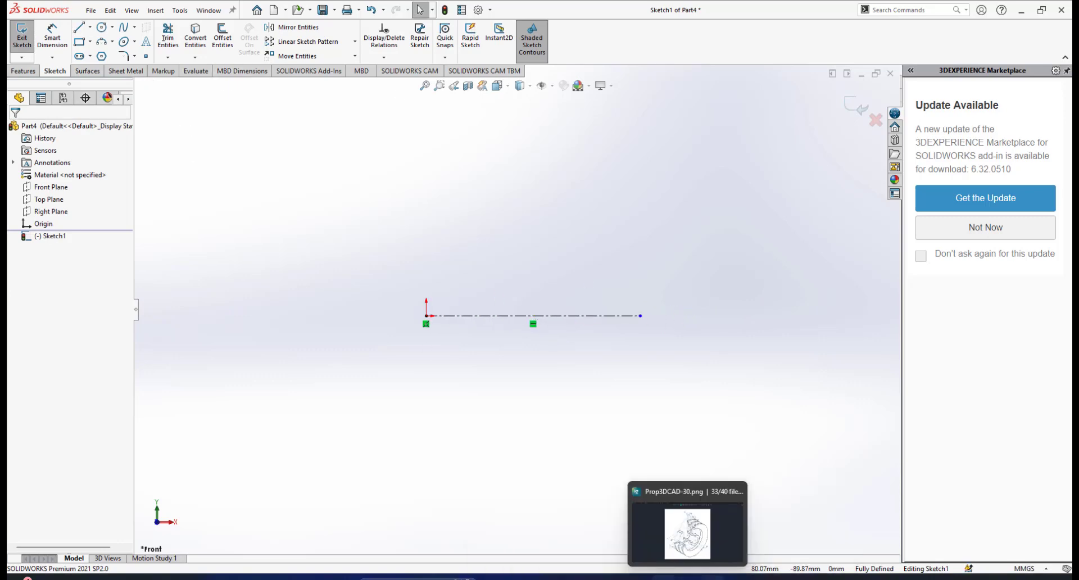
Check the overall width in the reference drawing and dimension the centerline's length as 90 mm
left_click(689, 577)
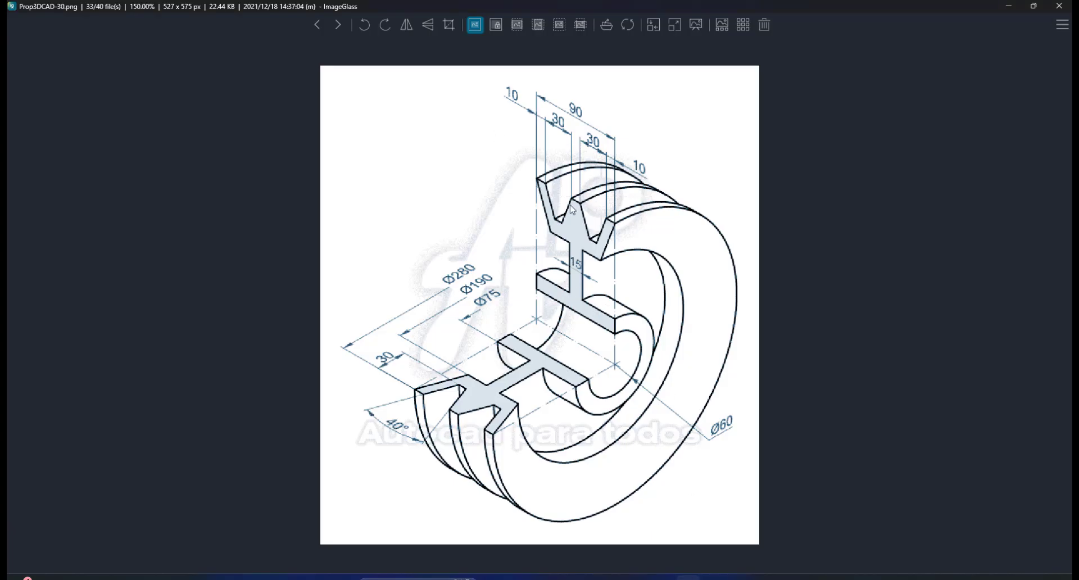
mouse_move(664, 577)
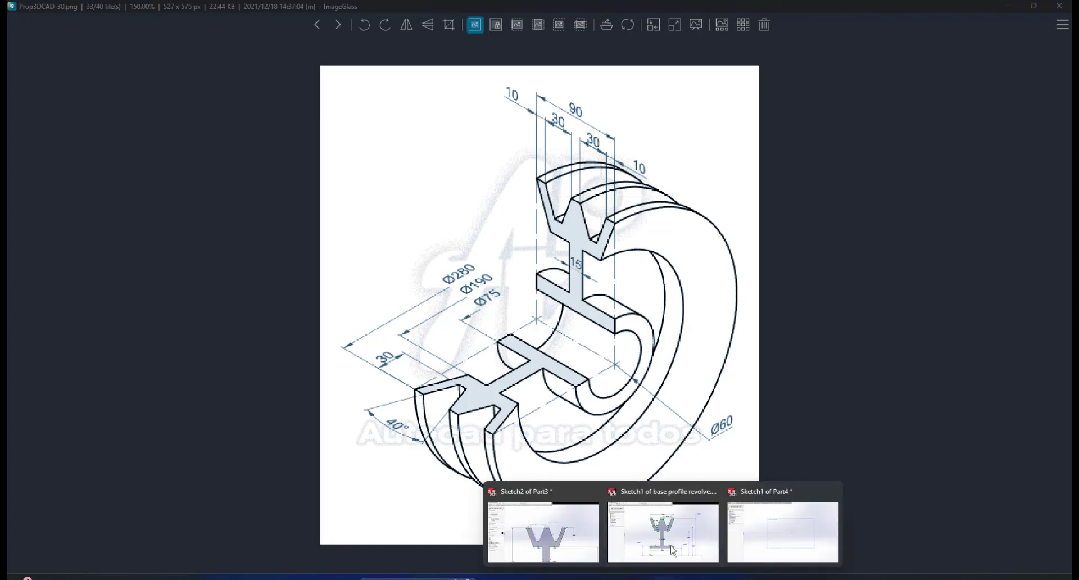
left_click(763, 489)
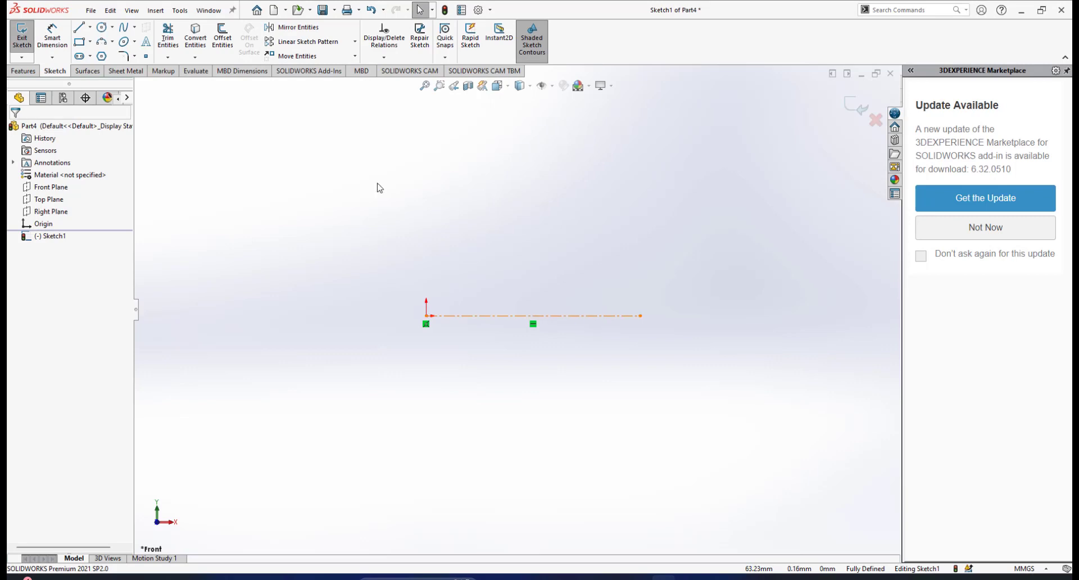
left_click(52, 35)
left_click(532, 315)
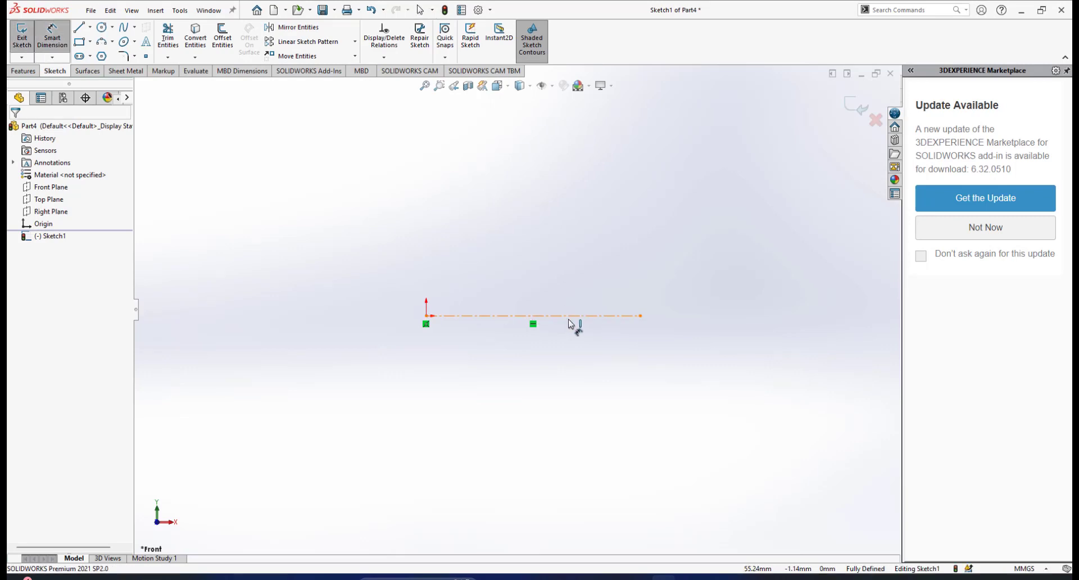
left_click(543, 375)
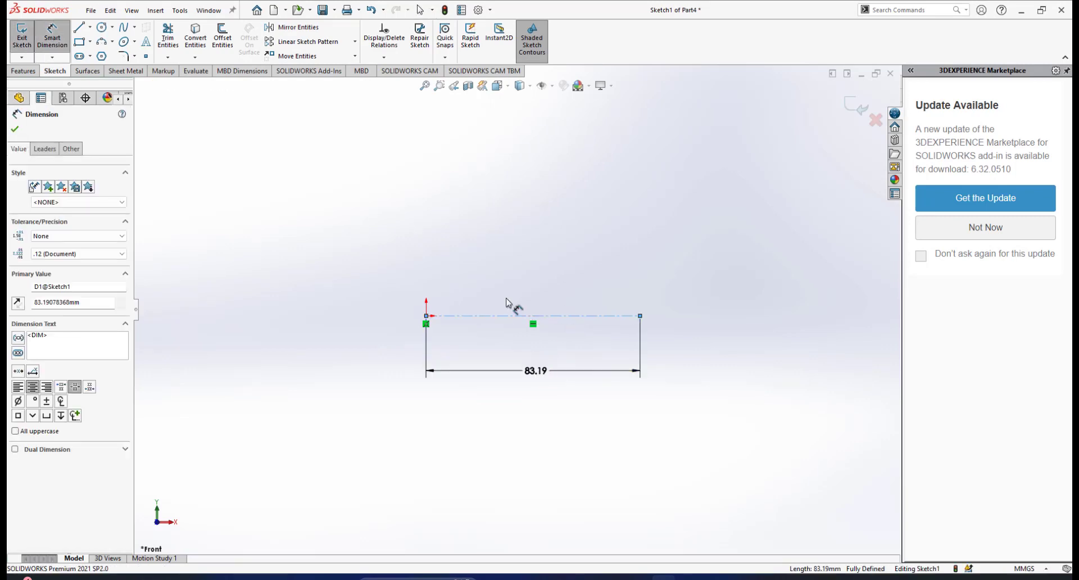
type("90")
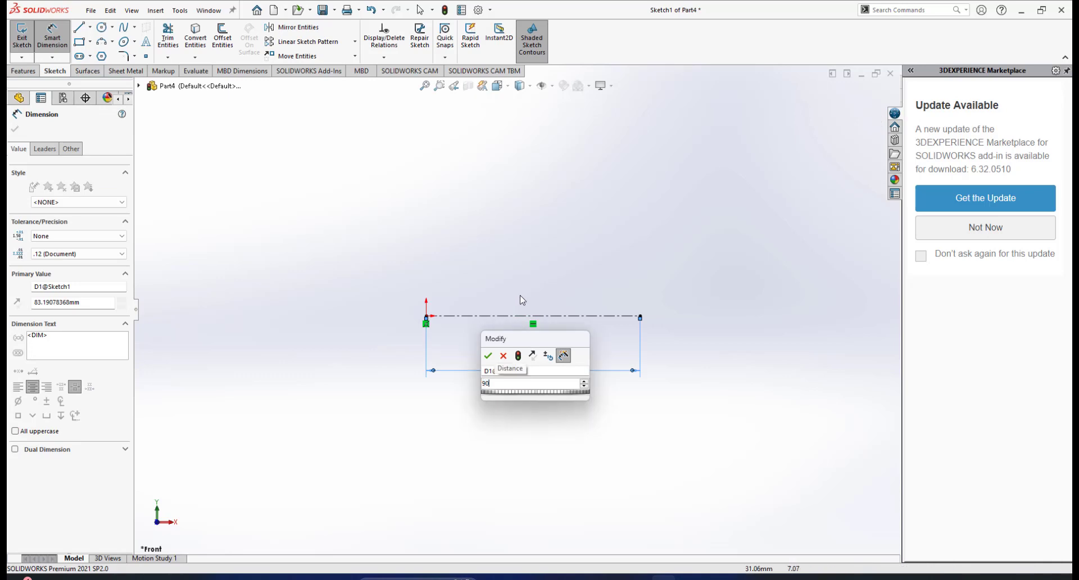
key("Return")
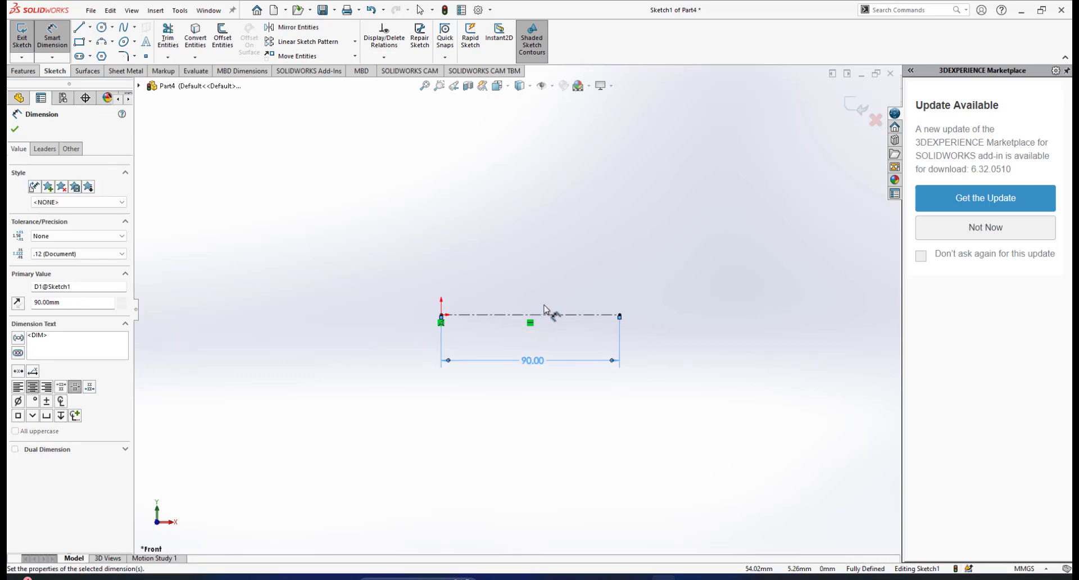
scroll(512, 292, "up", 2)
scroll(511, 286, "down", 3)
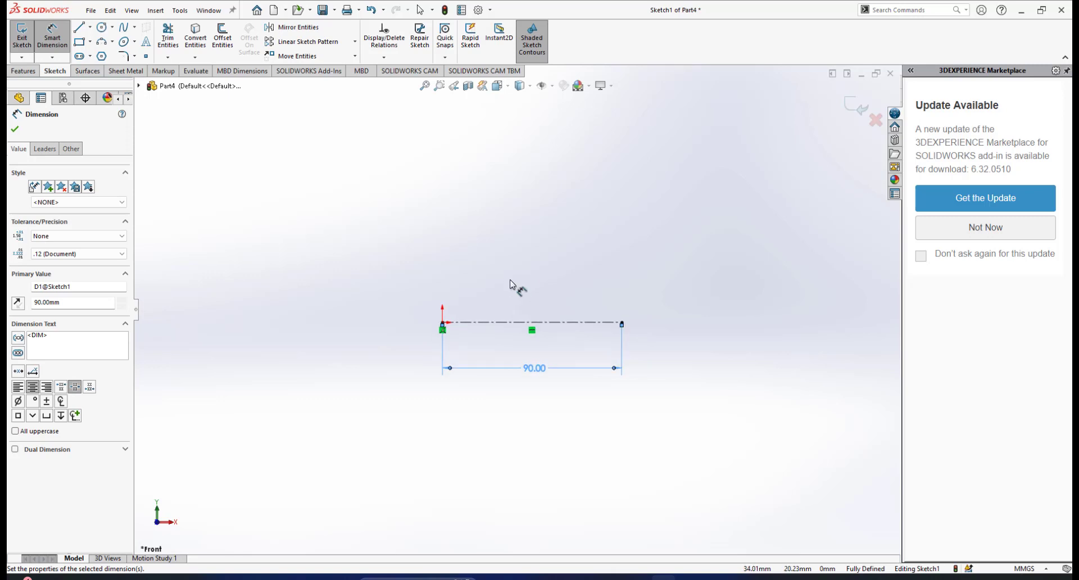
right_click(512, 248)
left_click(542, 286)
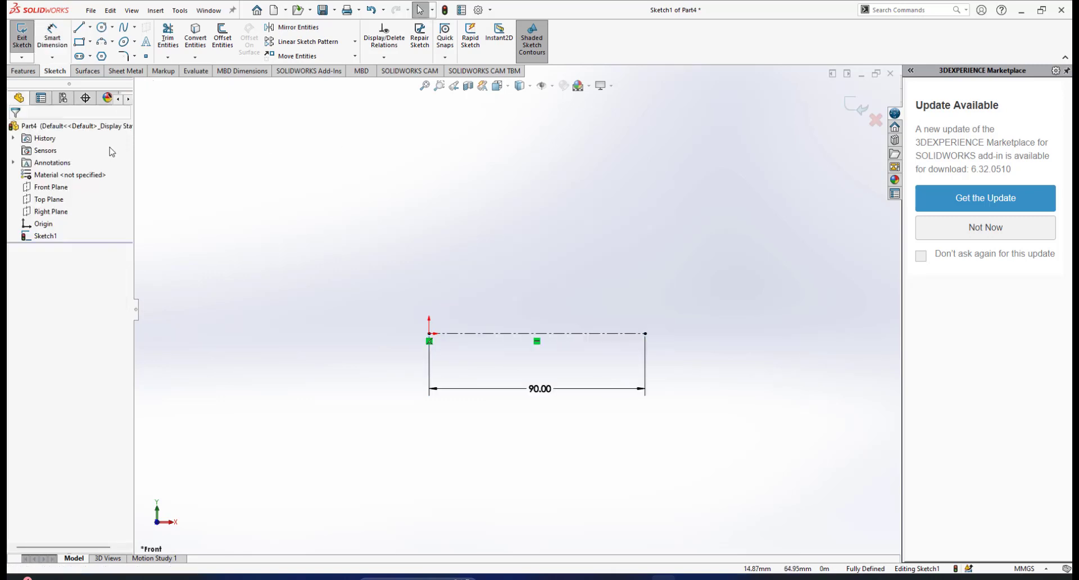
Sketch the hub above the centerline with solid lines: a bottom edge spanning the centerline's length, a short vertical right end and a top edge back to the web
left_click(78, 27)
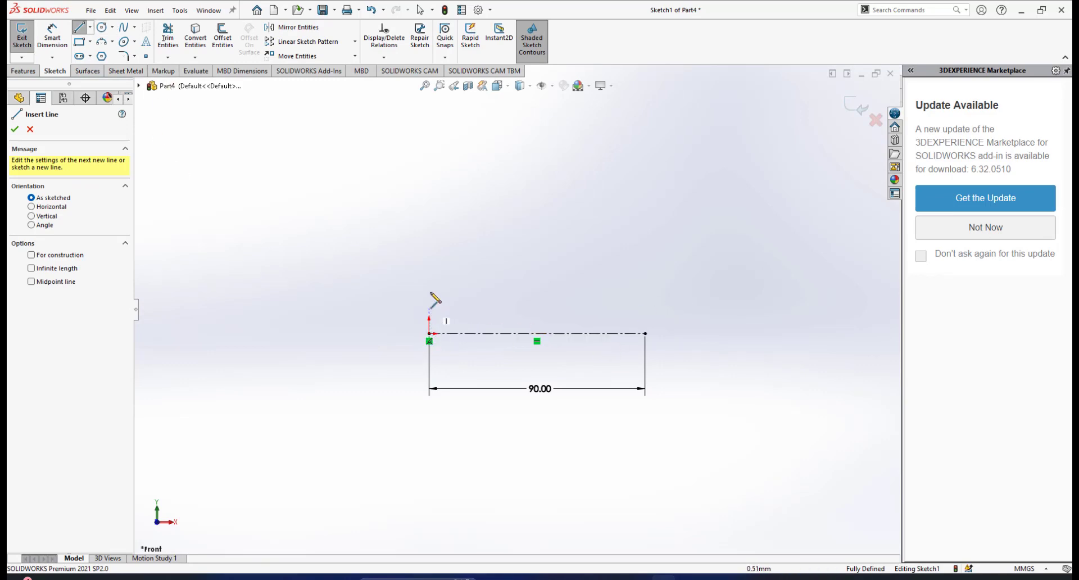
left_click(429, 253)
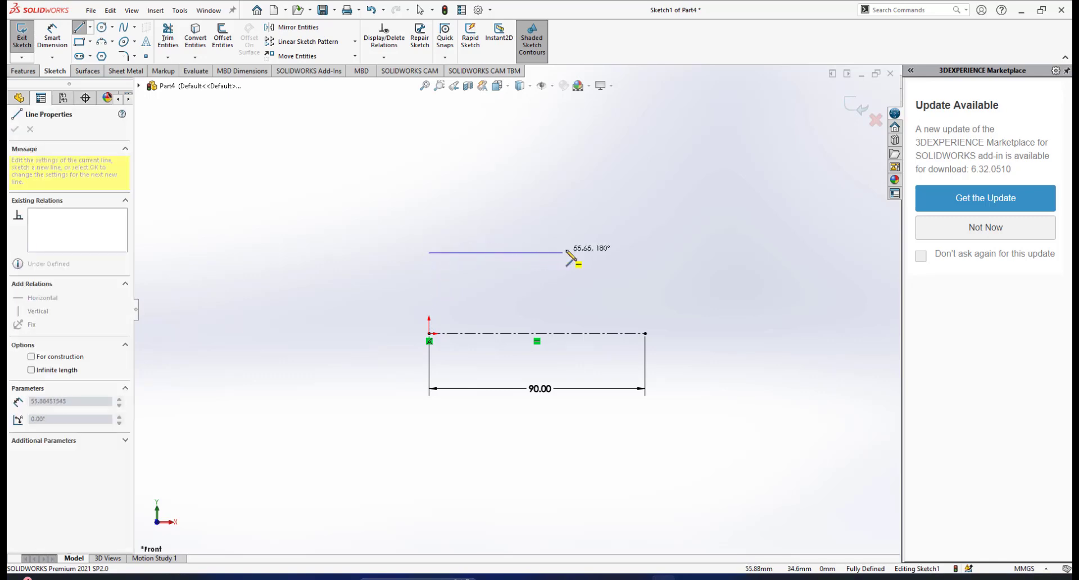
left_click(644, 253)
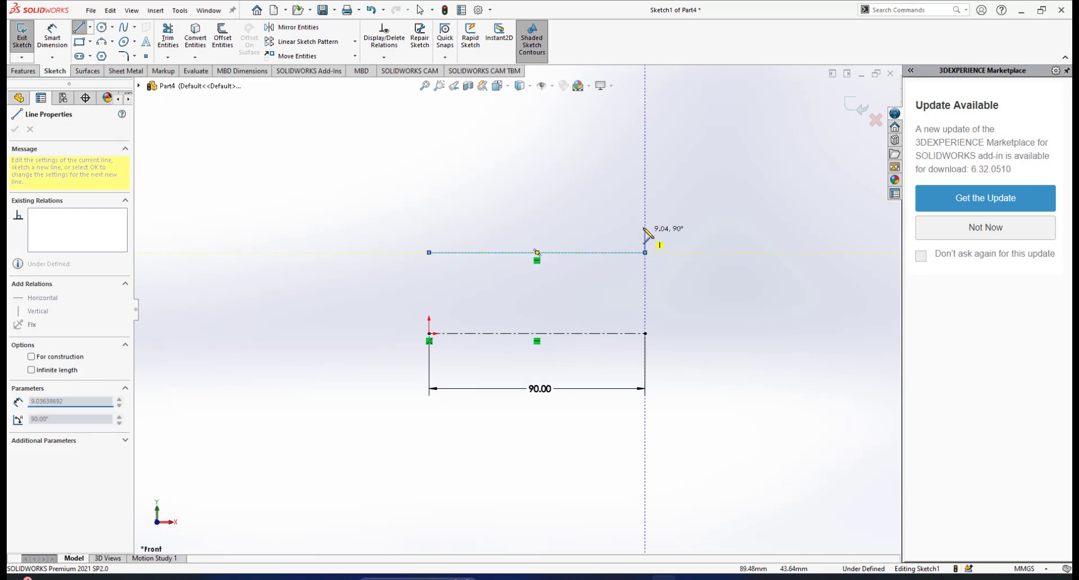
left_click(559, 226)
scroll(561, 215, "up", 3)
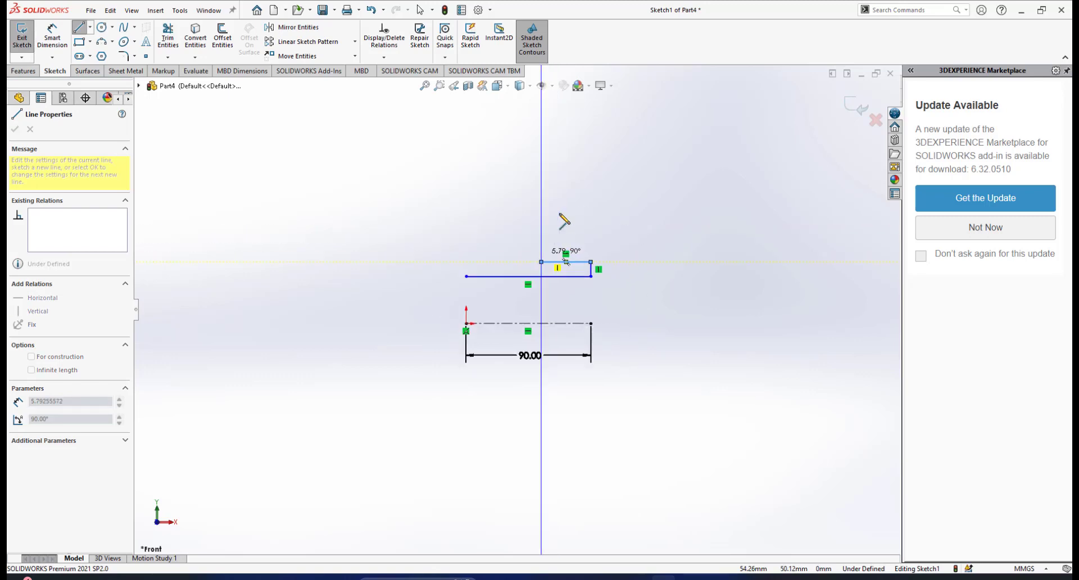
scroll(541, 210, "down", 2)
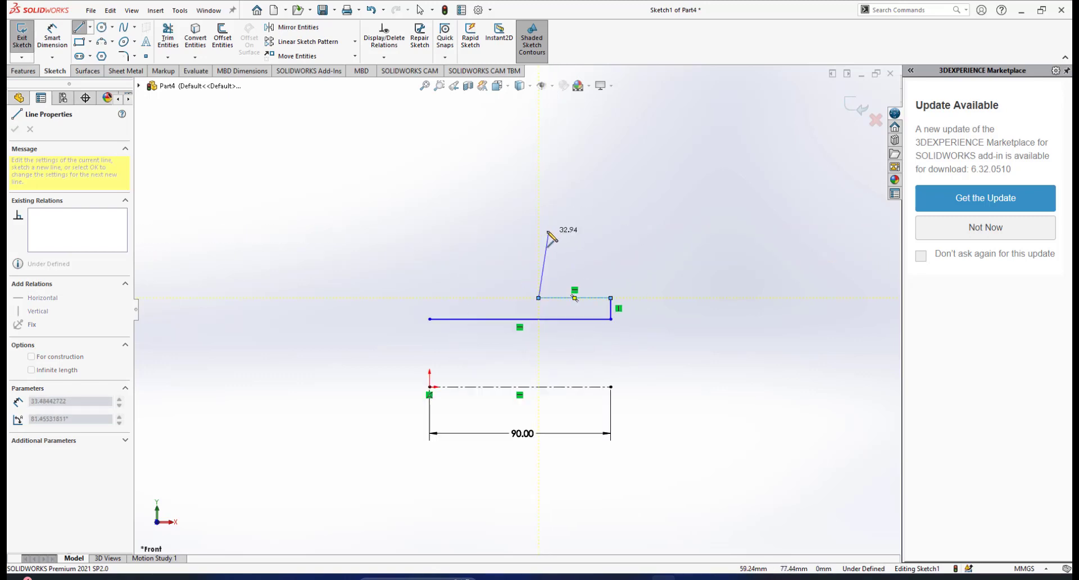
Continue the profile with the vertical web side, a rim underside about 18 mm long, an outward-slanting flank and a horizontal tip about 11 mm wide
left_click(540, 228)
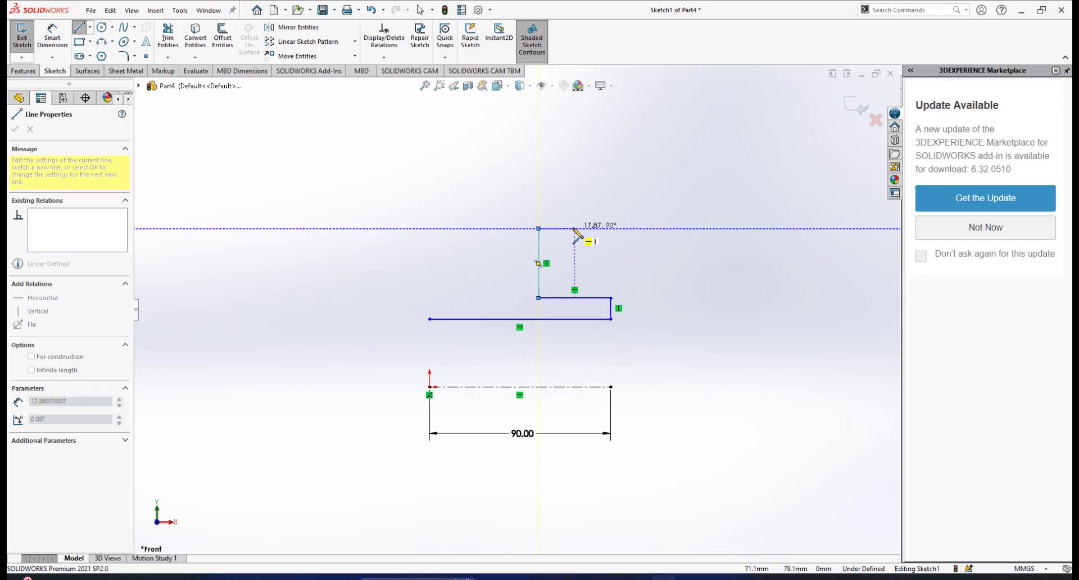
left_click(574, 229)
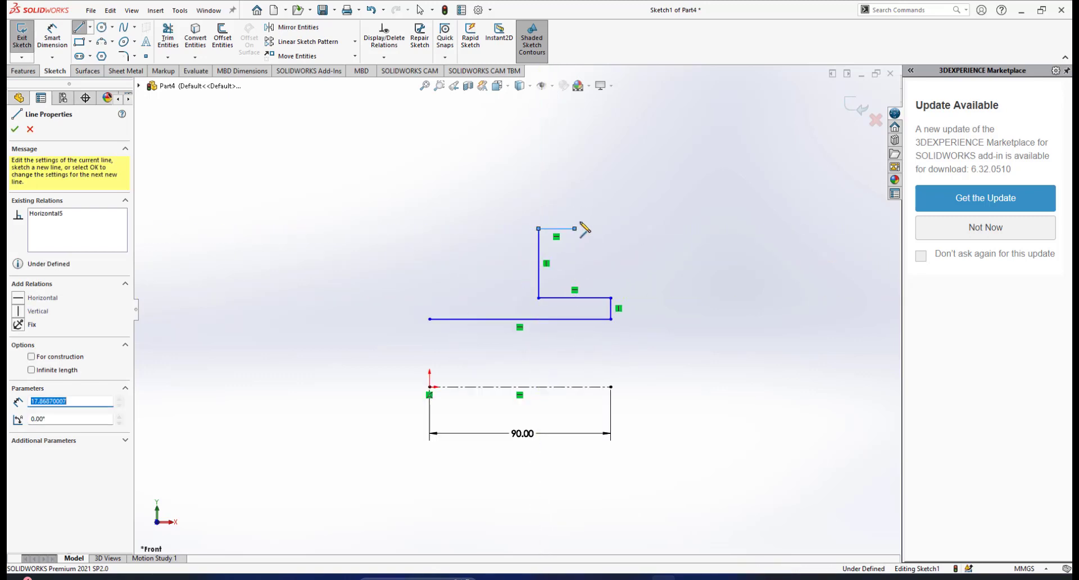
left_click(608, 174)
left_click(589, 170)
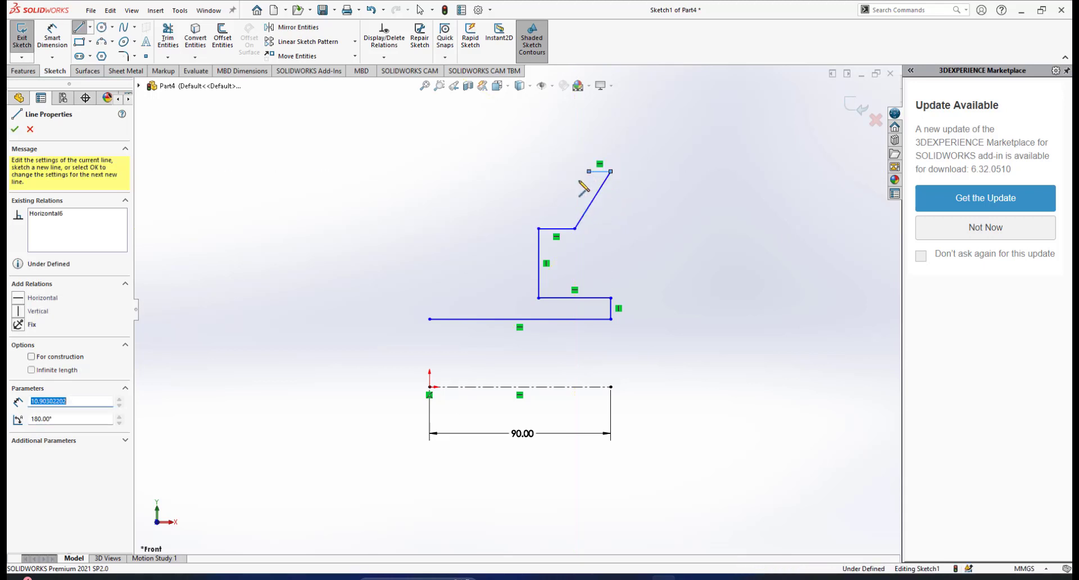
Continue the profile with the first groove's inner flank, horizontal floor and opposite flank, ending in a middle rib tip about 10 mm wide
left_click(562, 207)
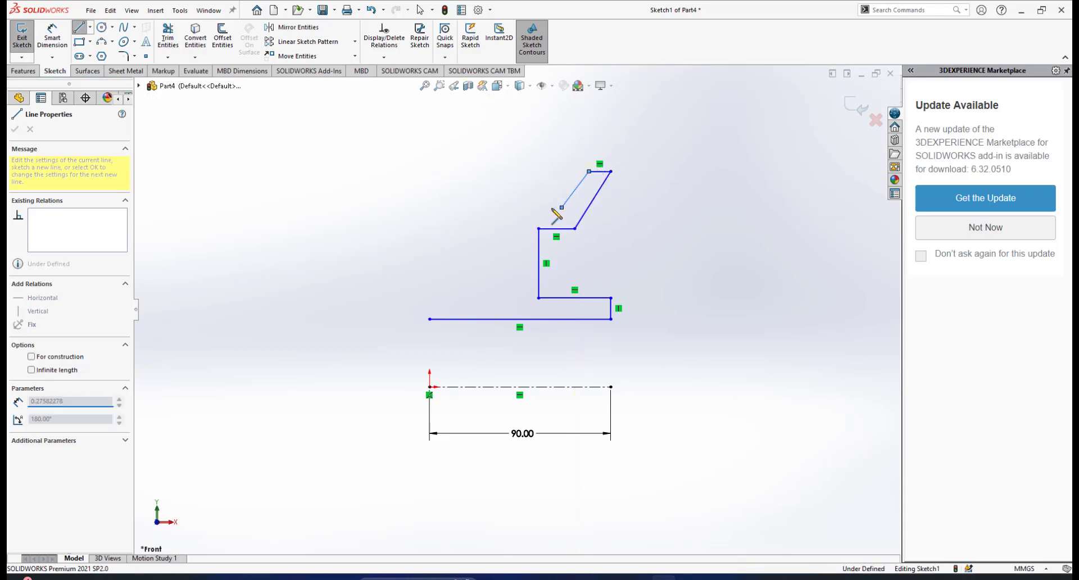
left_click(527, 207)
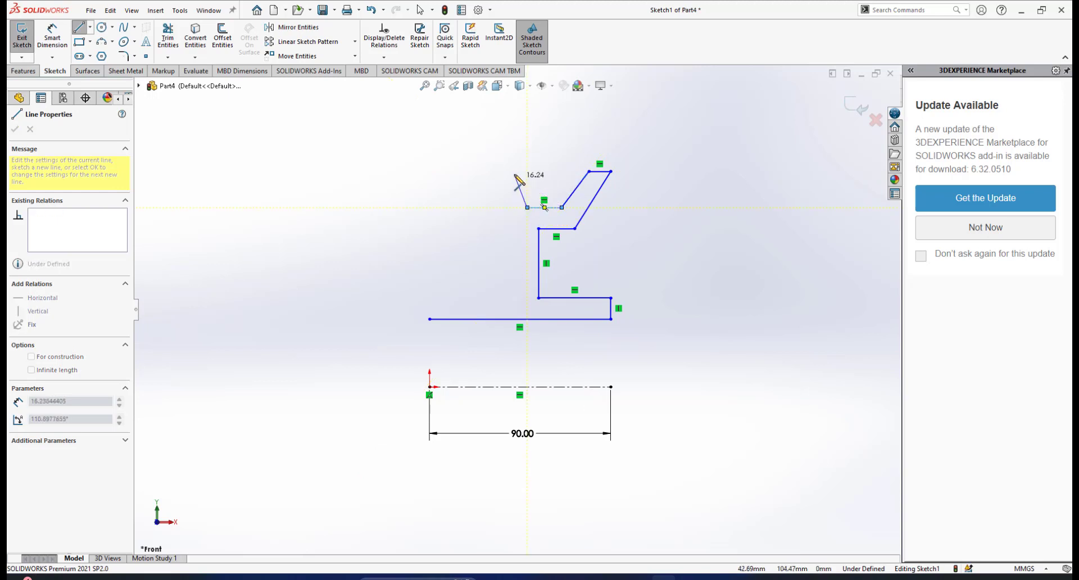
left_click(513, 170)
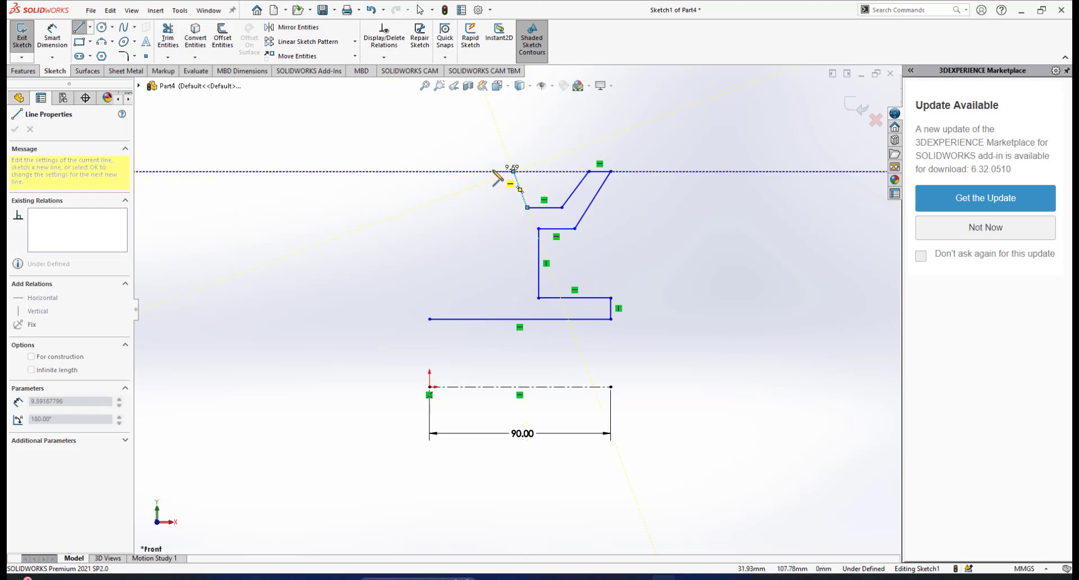
left_click(493, 171)
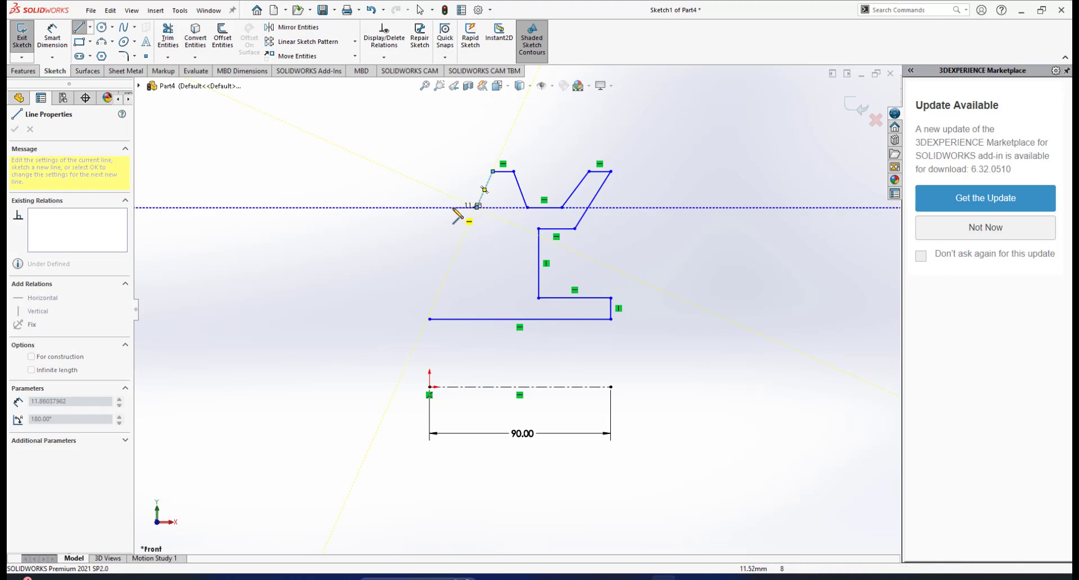
Sketch the second groove's flanks and floor, a horizontal outer tip about 13 mm wide, and a parallel outer flank down to the rim underside
left_click(453, 208)
left_click(429, 171)
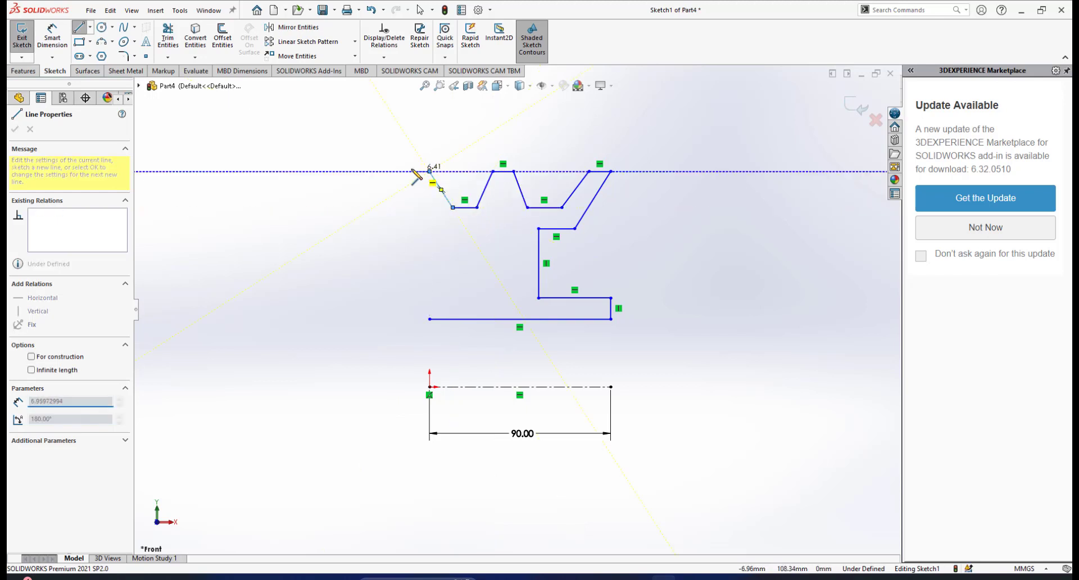
left_click(403, 171)
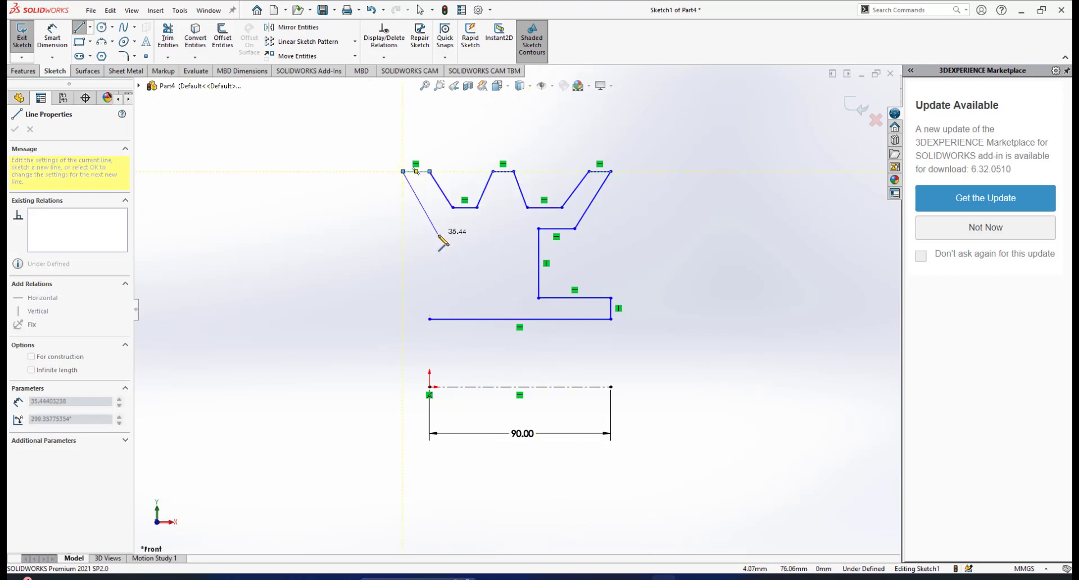
left_click(439, 228)
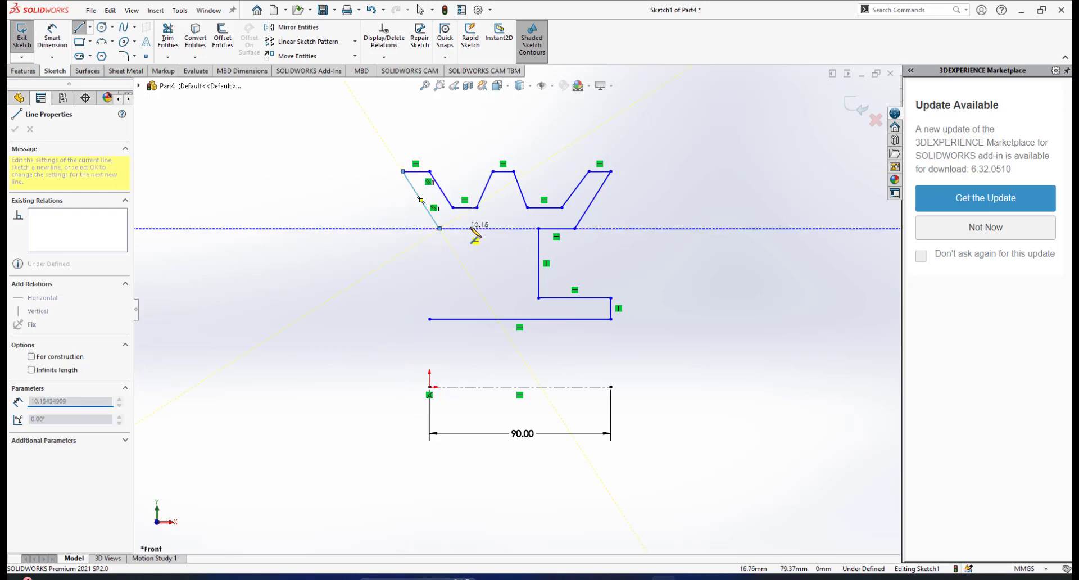
Close the profile with the rim underside, the web's second vertical side, the hub's top edge and its vertical end above the origin
left_click(493, 228)
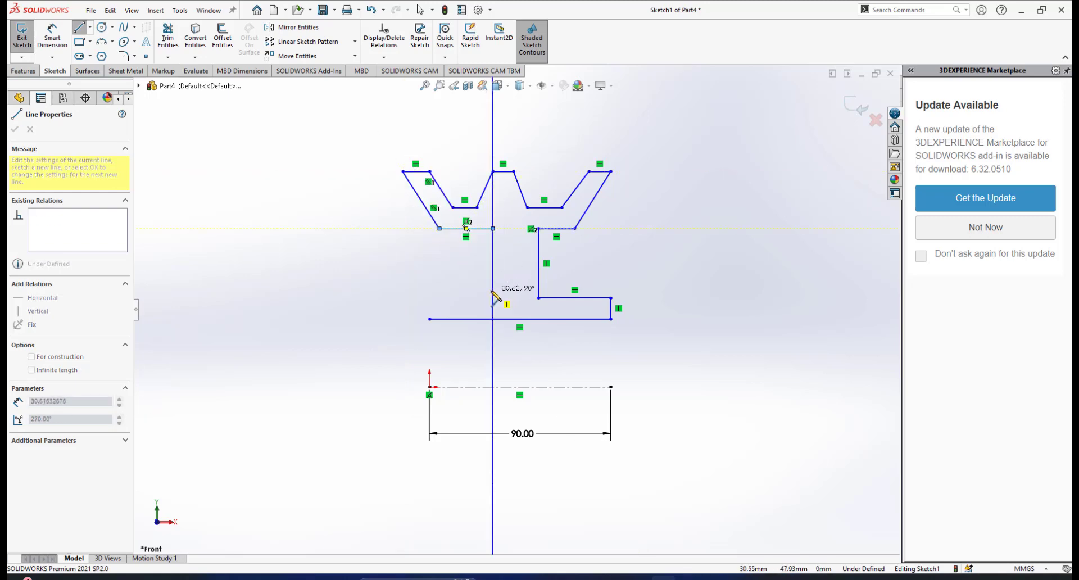
left_click(493, 290)
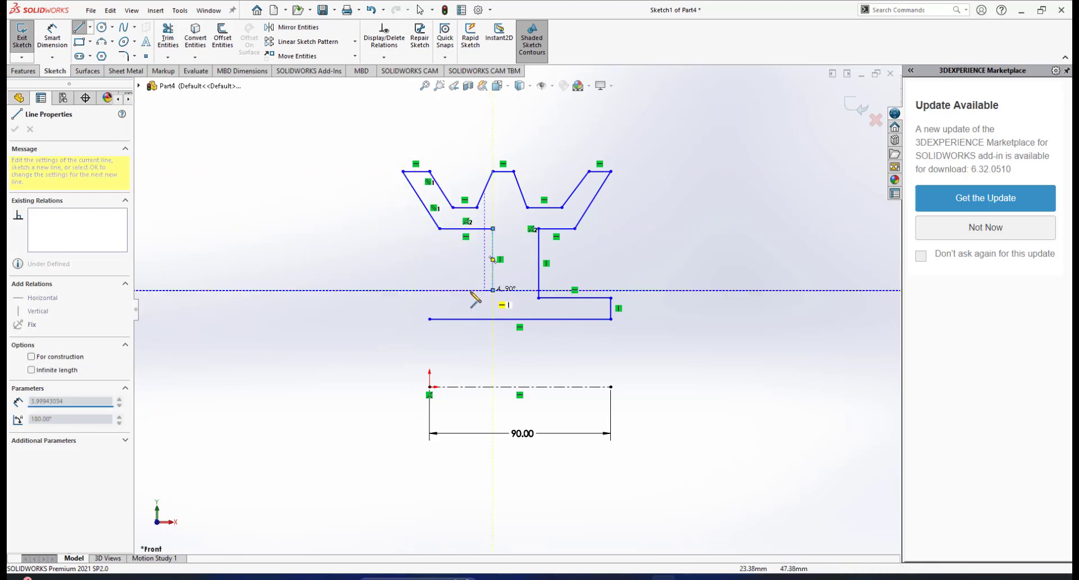
left_click(430, 290)
left_click(430, 318)
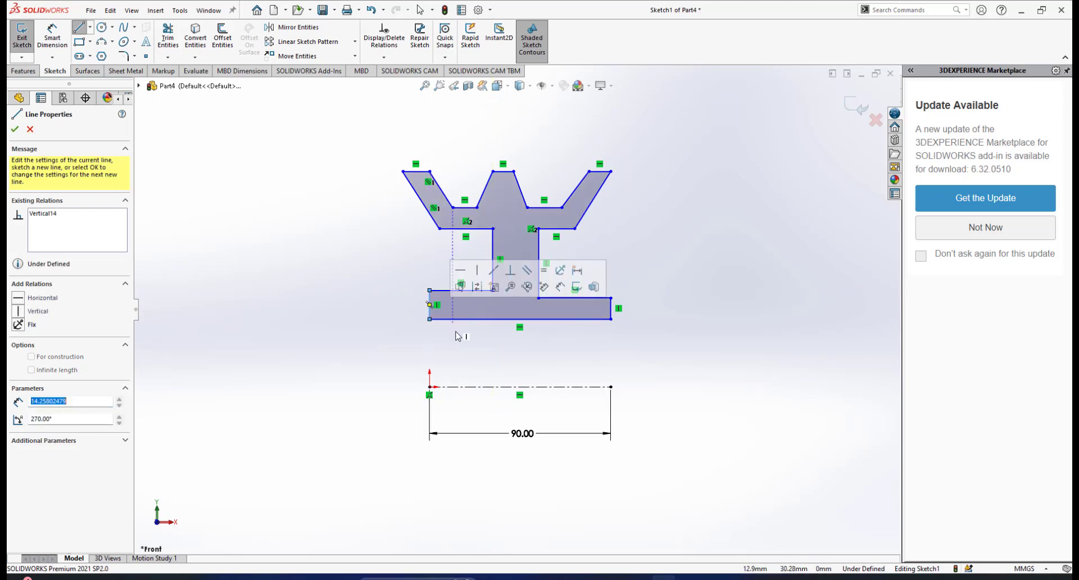
right_click(457, 352)
left_click(487, 358)
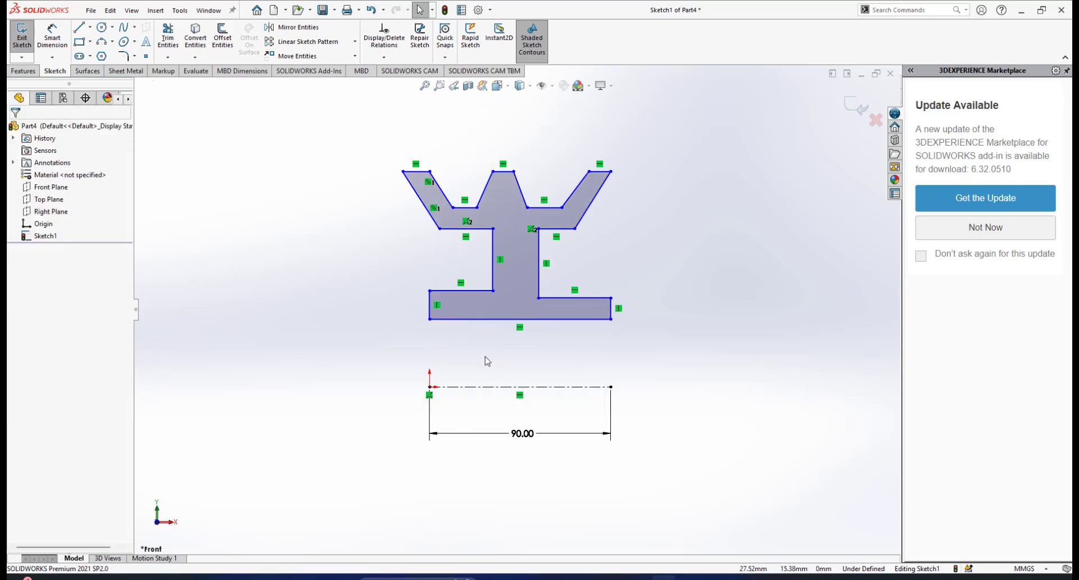
Dimension the distance between the centerline and the hub's bottom edge as 30 mm
scroll(526, 332, "down", 2)
scroll(549, 367, "up", 1)
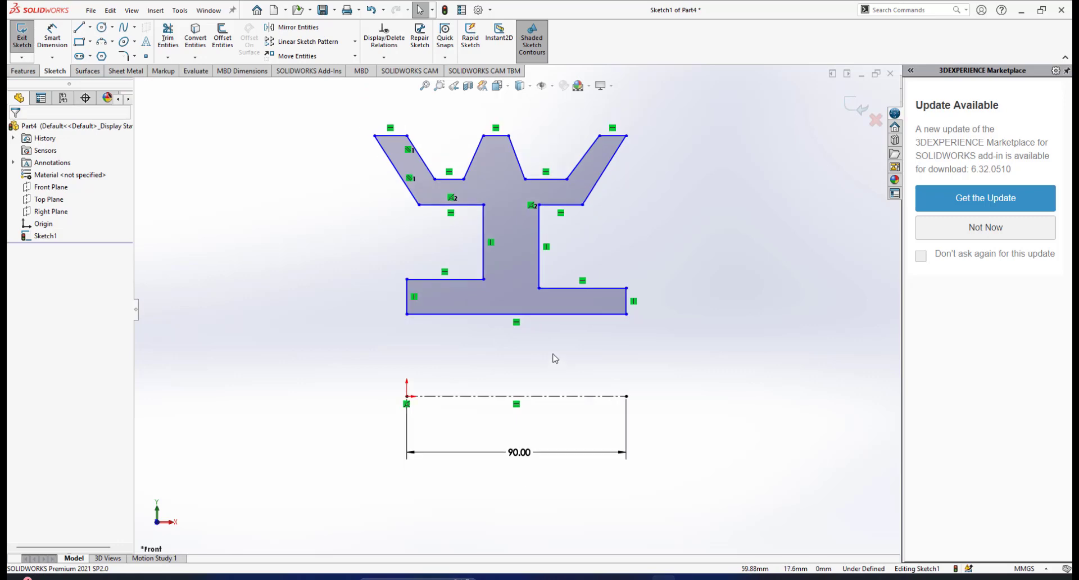
scroll(554, 358, "down", 1)
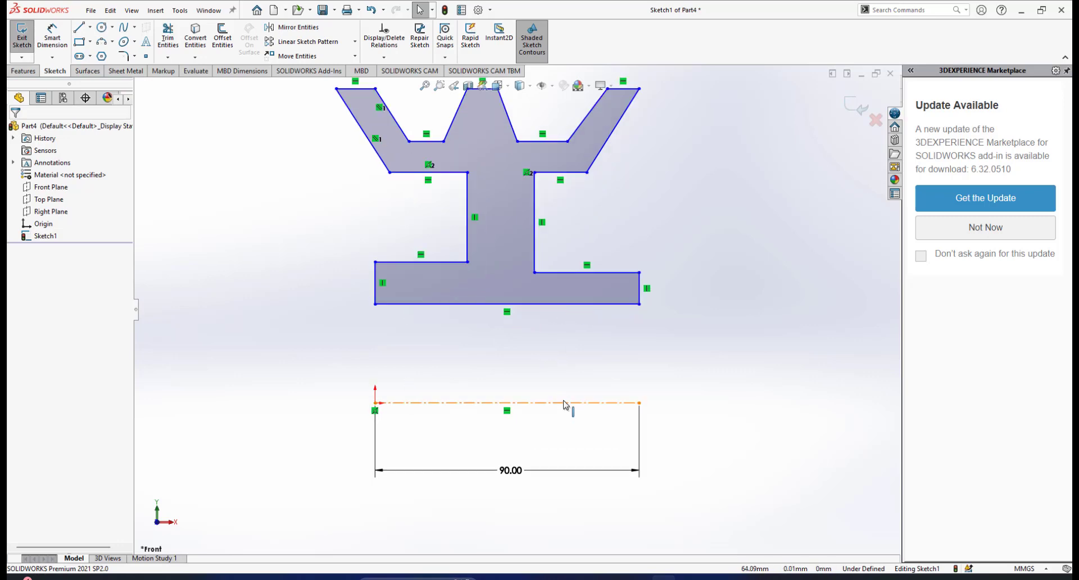
left_click(52, 34)
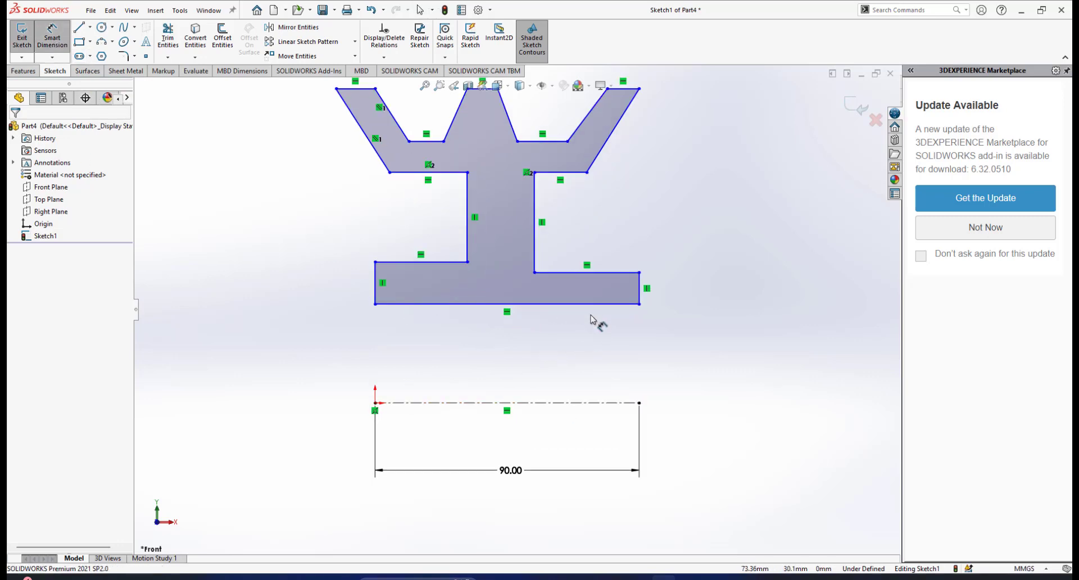
left_click(564, 400)
left_click(596, 304)
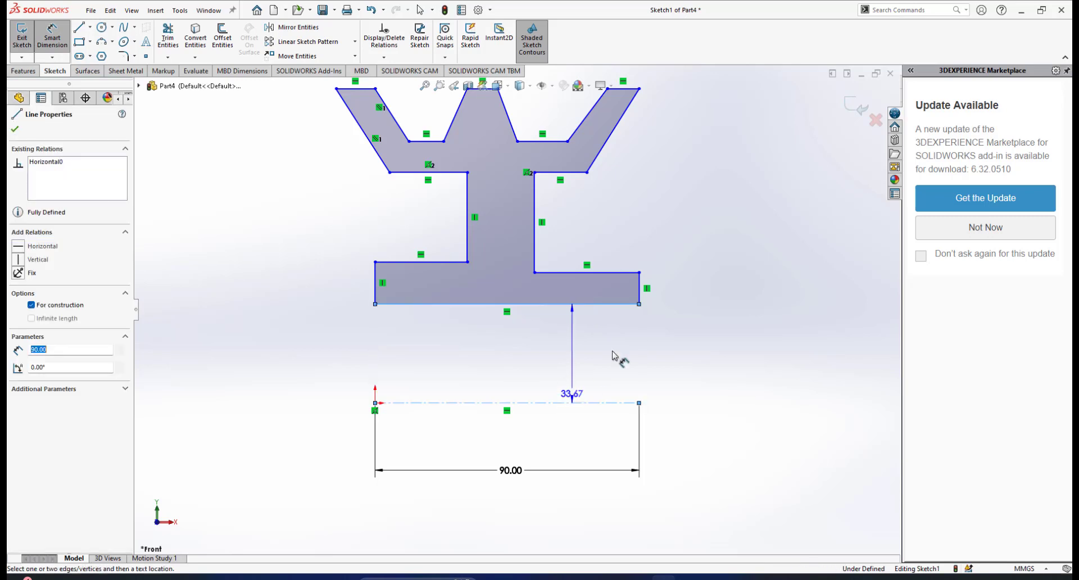
left_click(671, 296)
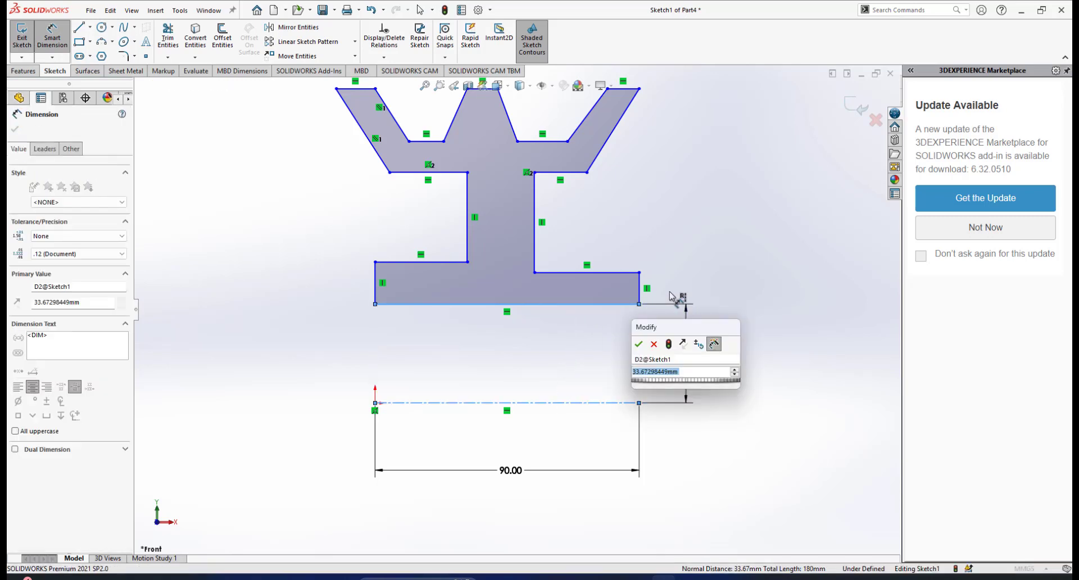
type("30")
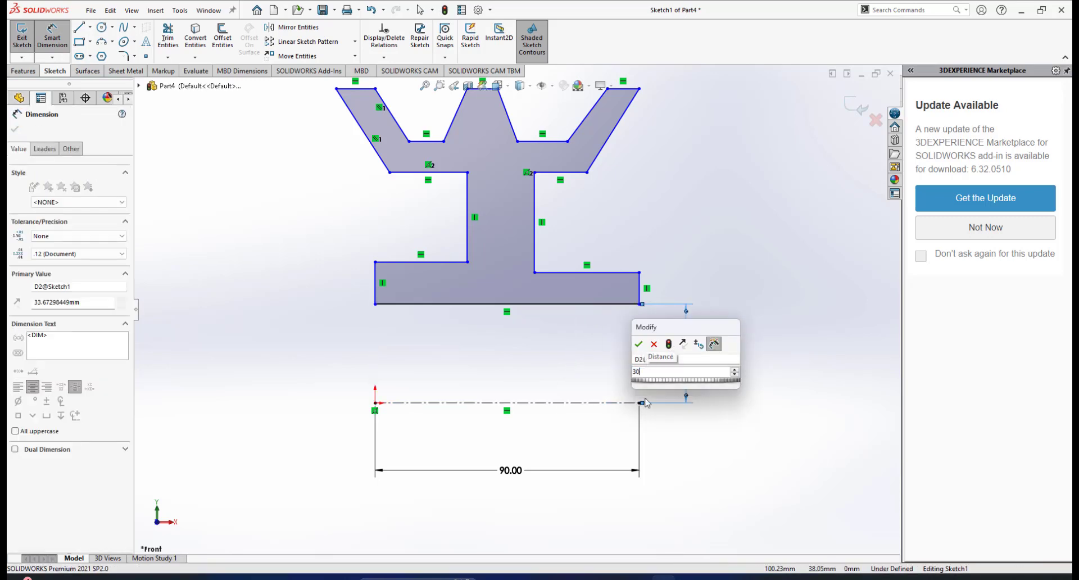
left_click(654, 344)
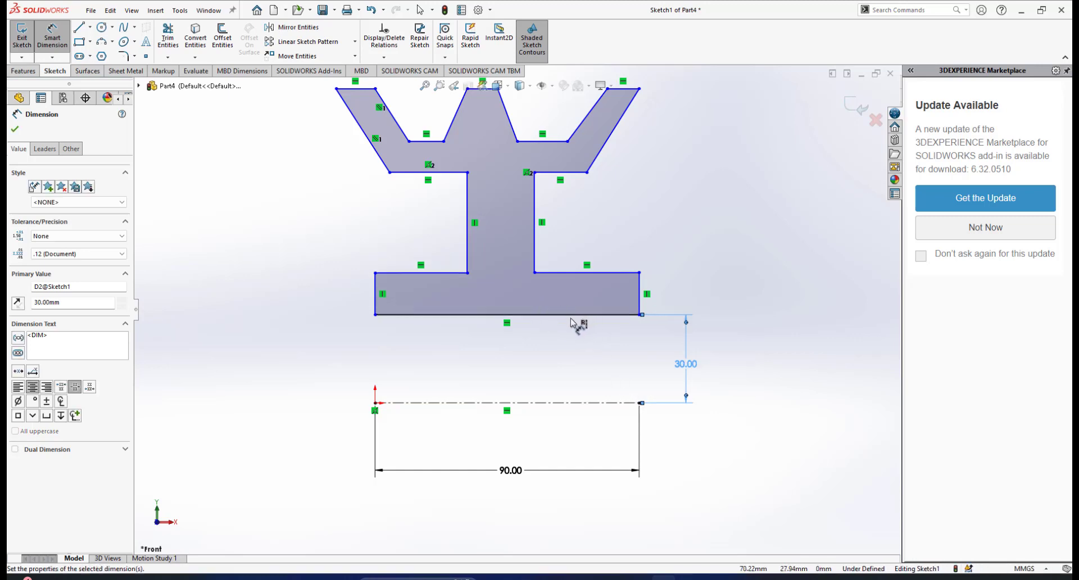
scroll(572, 320, "up", 3)
scroll(626, 266, "down", 1)
right_click(626, 266)
left_click(650, 303)
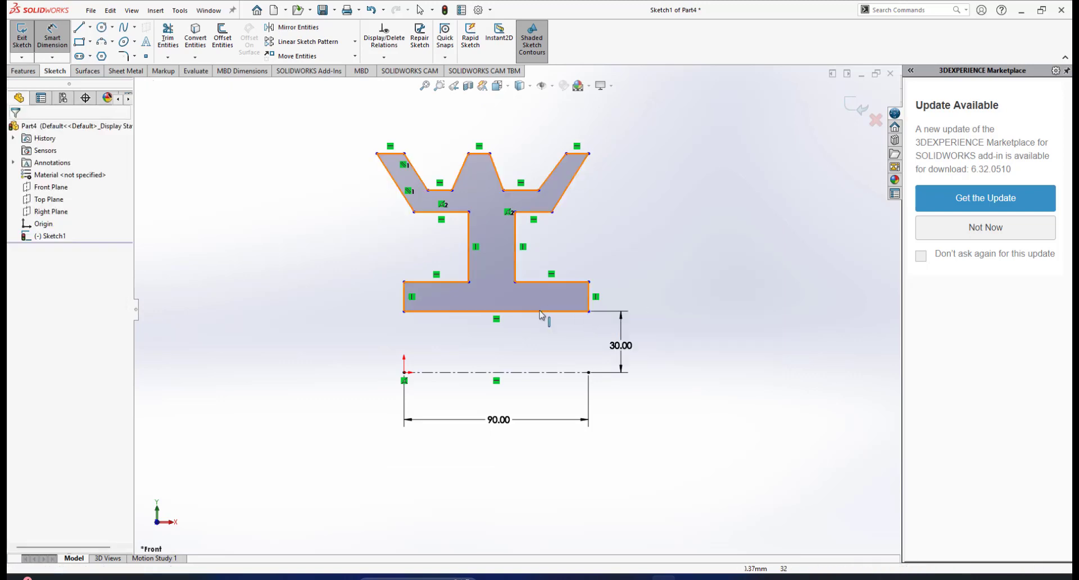
Move the hub's end edge above the origin about 13 mm outward to test whether it is constrained
scroll(541, 315, "down", 3)
scroll(506, 315, "up", 3)
scroll(403, 304, "down", 2)
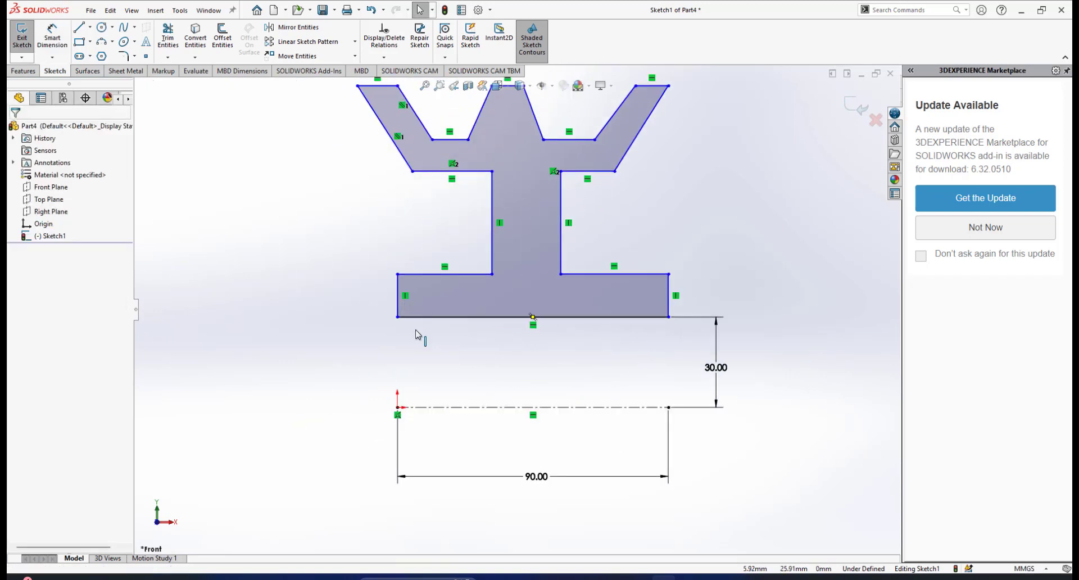
scroll(396, 331, "down", 2)
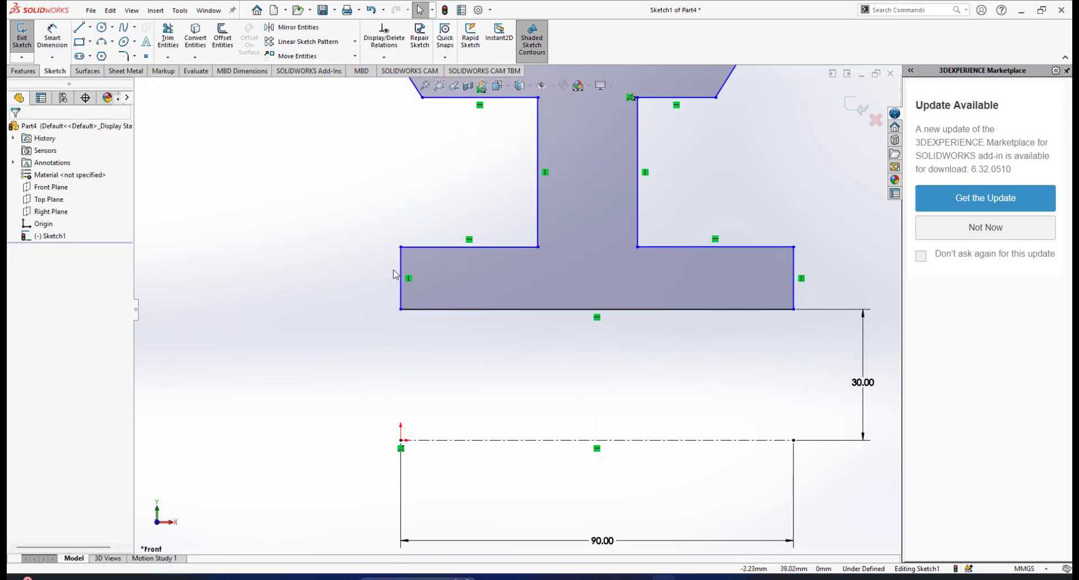
left_click_drag(397, 273, 347, 276)
left_click(443, 346)
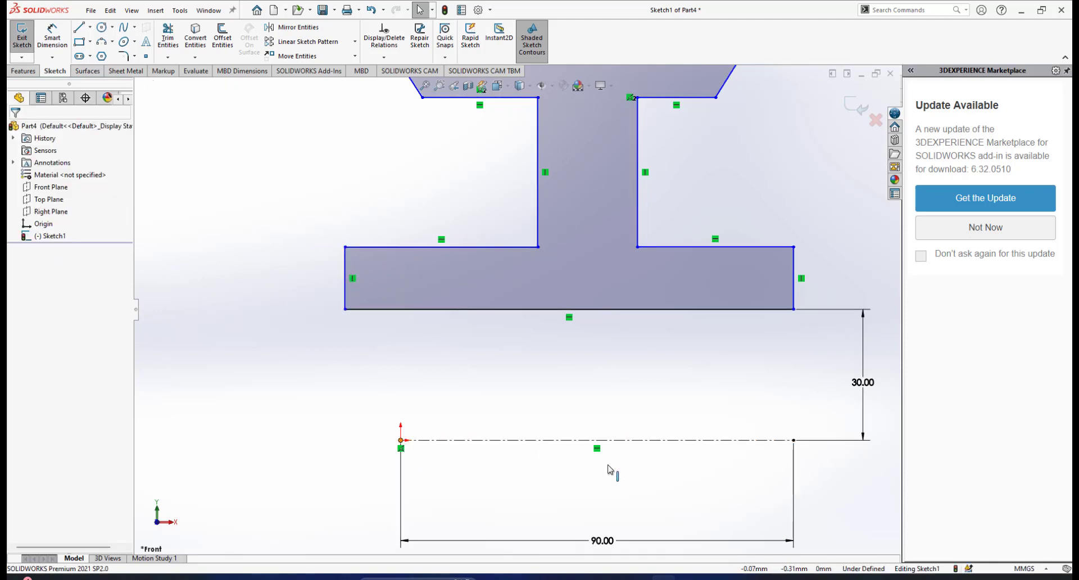
Check the hub's alignment in the reference drawing and make the hub's displaced vertical end edge coincident with the origin point
left_click(688, 577)
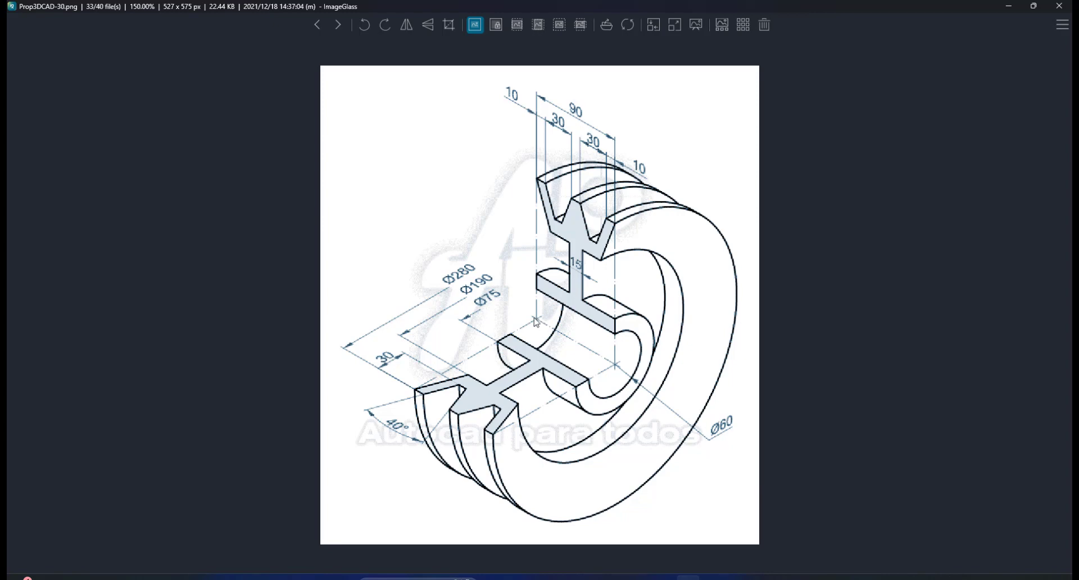
mouse_move(664, 576)
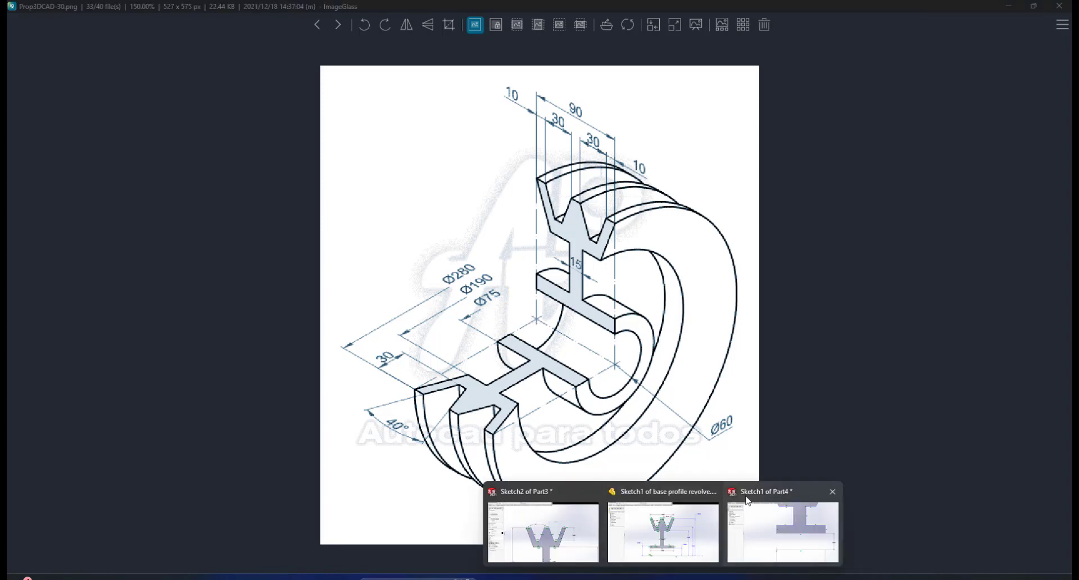
left_click(781, 531)
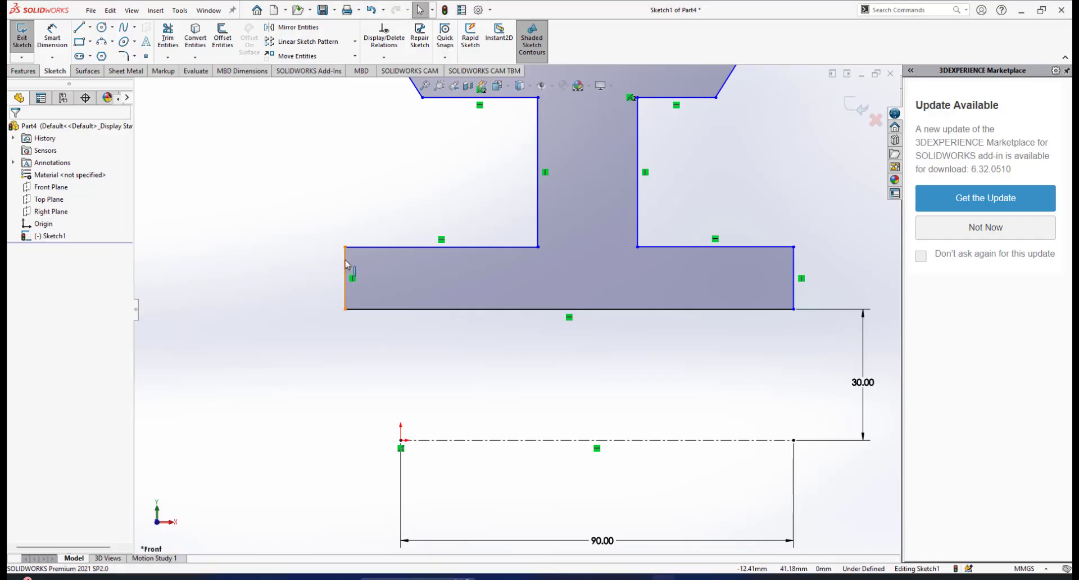
left_click(345, 278)
left_click(400, 440, "ctrl")
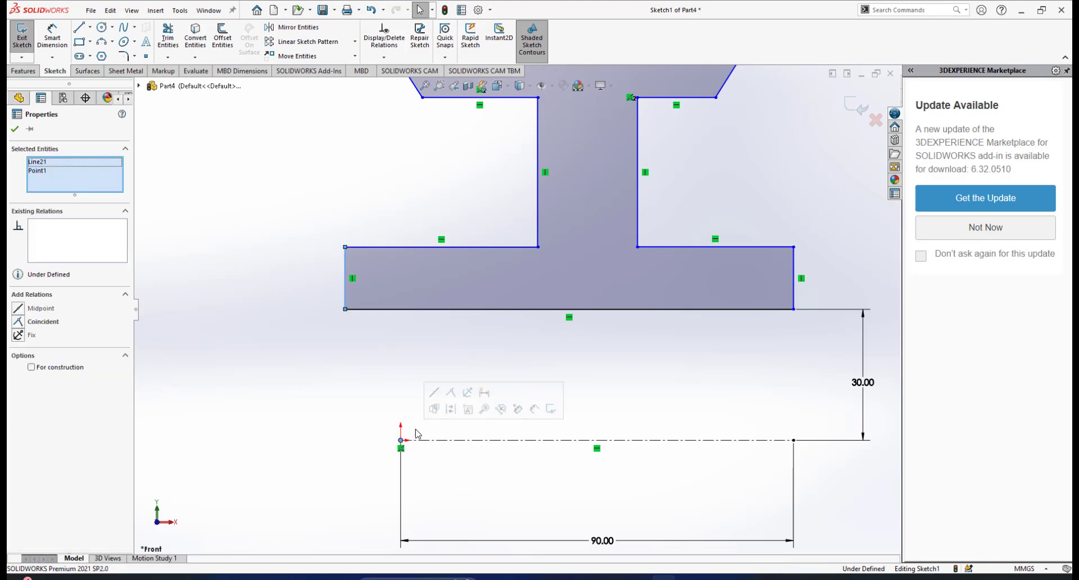
left_click(451, 393)
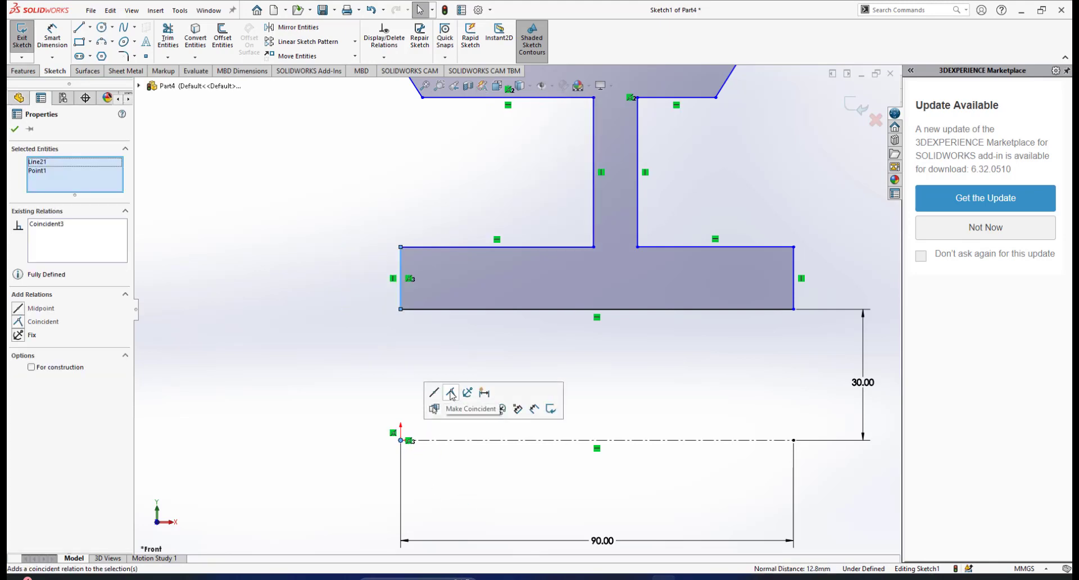
left_click(375, 323)
left_click(392, 271)
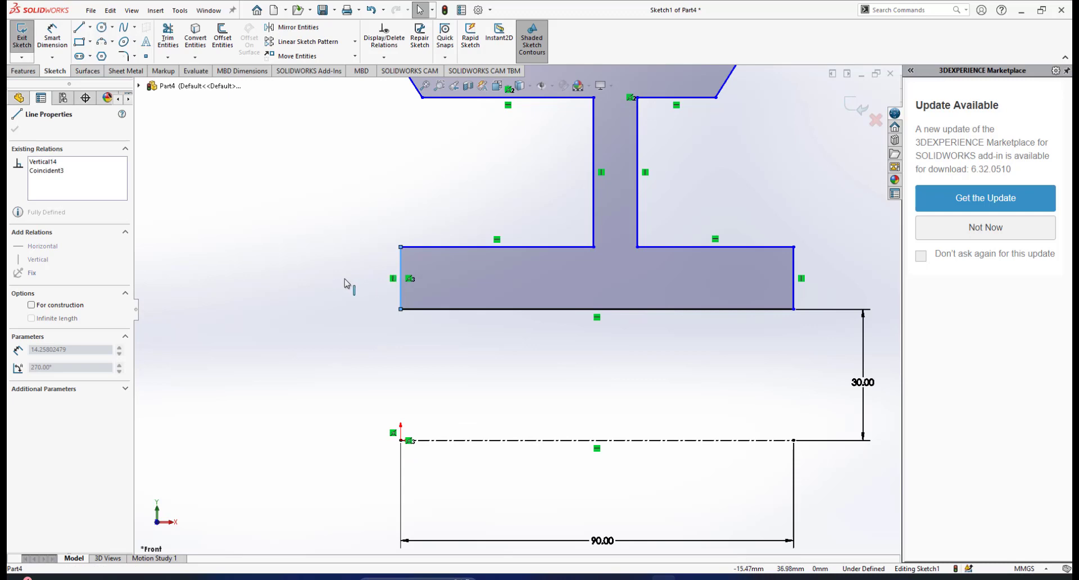
left_click(450, 383)
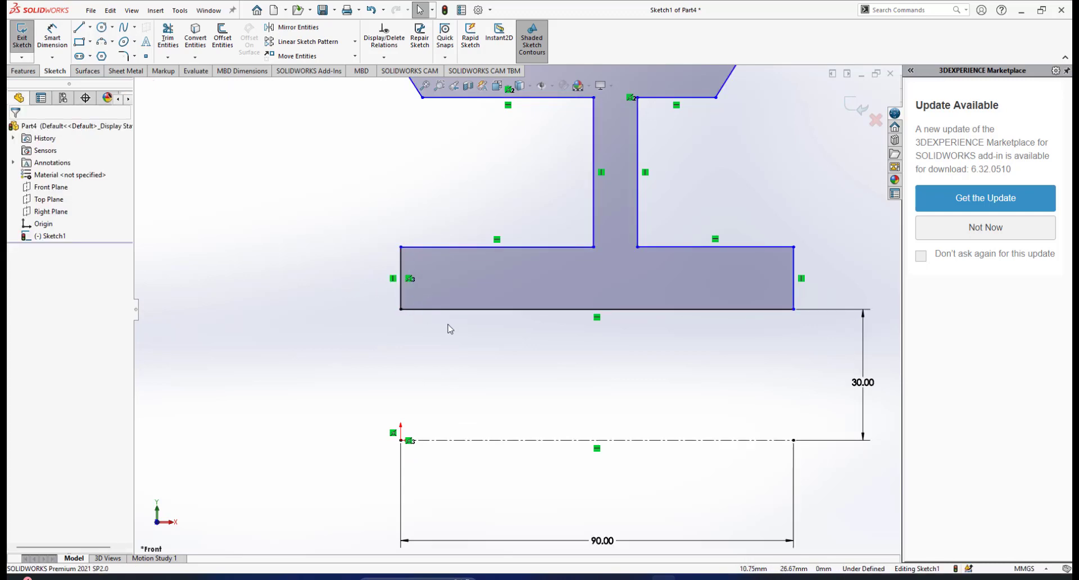
Check the rim's alignment in the reference drawing, try making its origin-side outer top corner coincident with the origin, and delete the conflicting relation
scroll(450, 329, "up", 4)
scroll(463, 245, "down", 3)
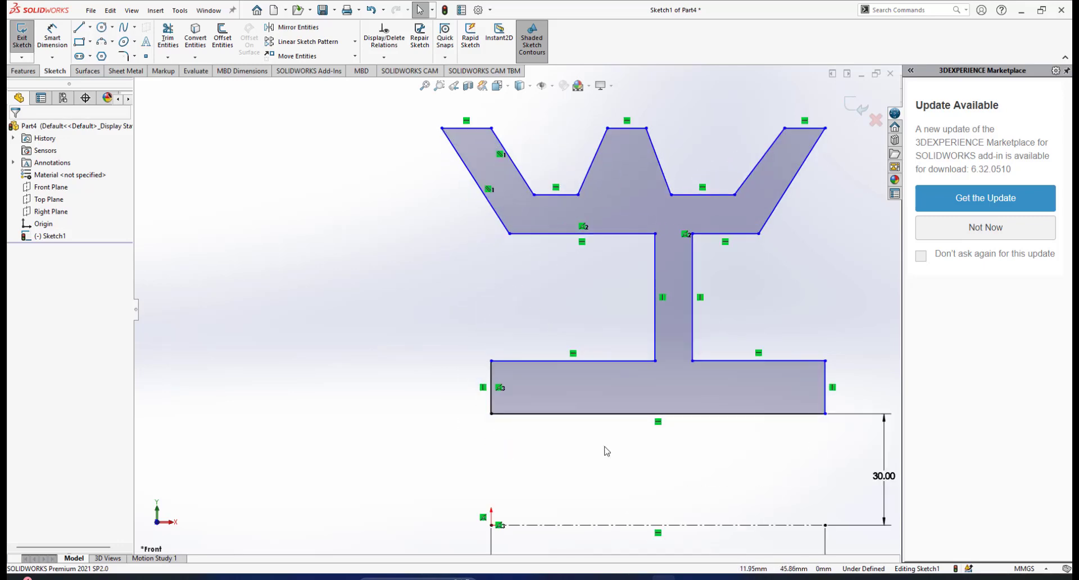
left_click(687, 577)
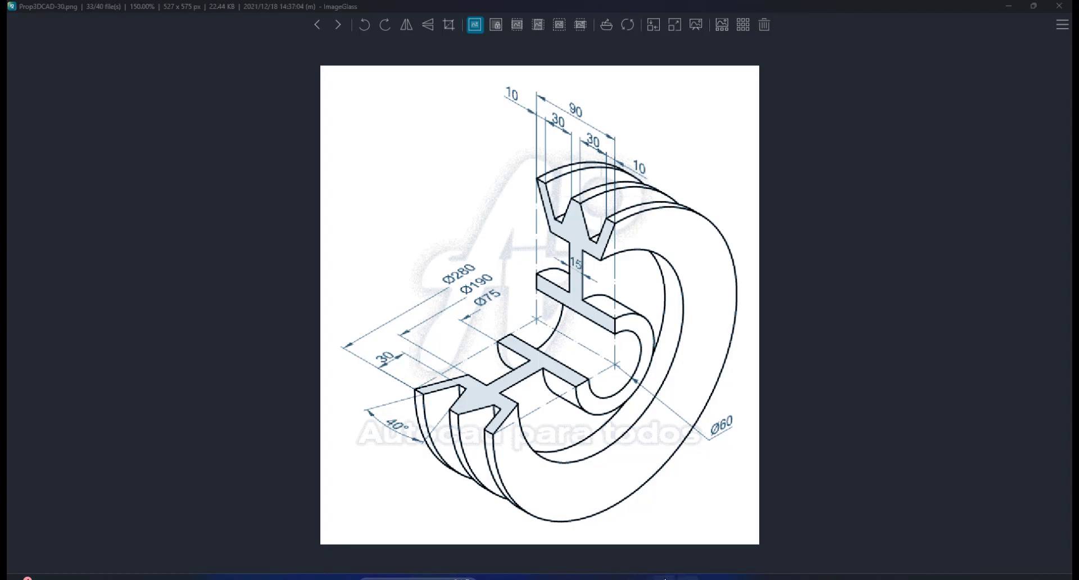
left_click(753, 490)
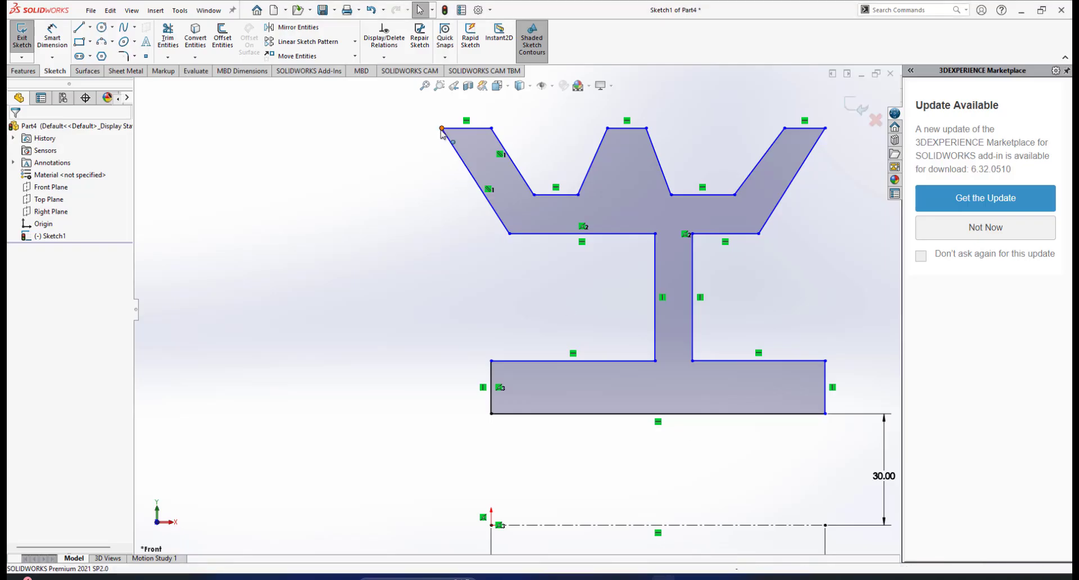
scroll(515, 480, "up", 4)
scroll(512, 483, "down", 3)
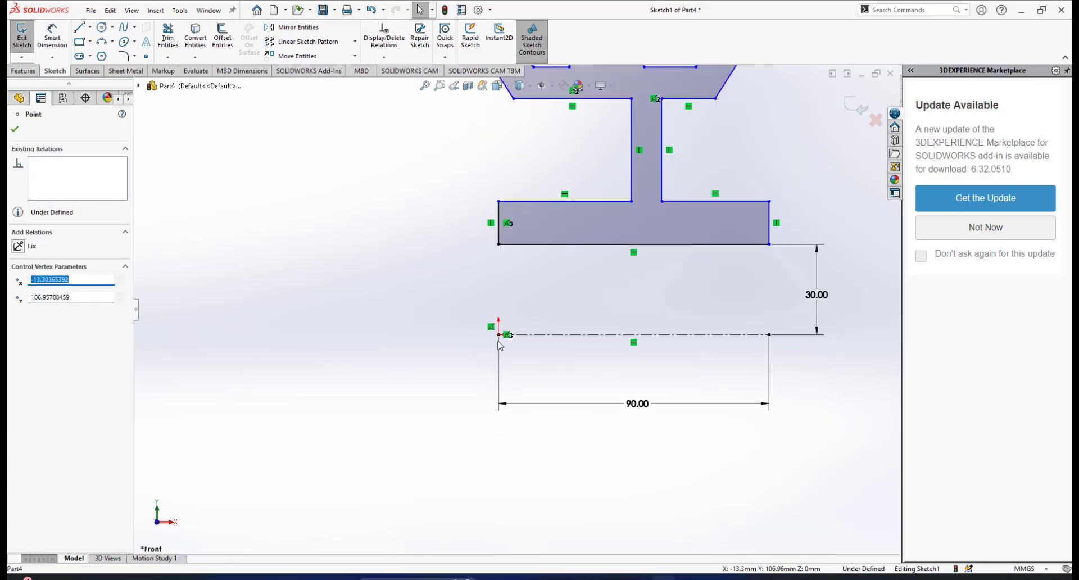
left_click(500, 335, "ctrl")
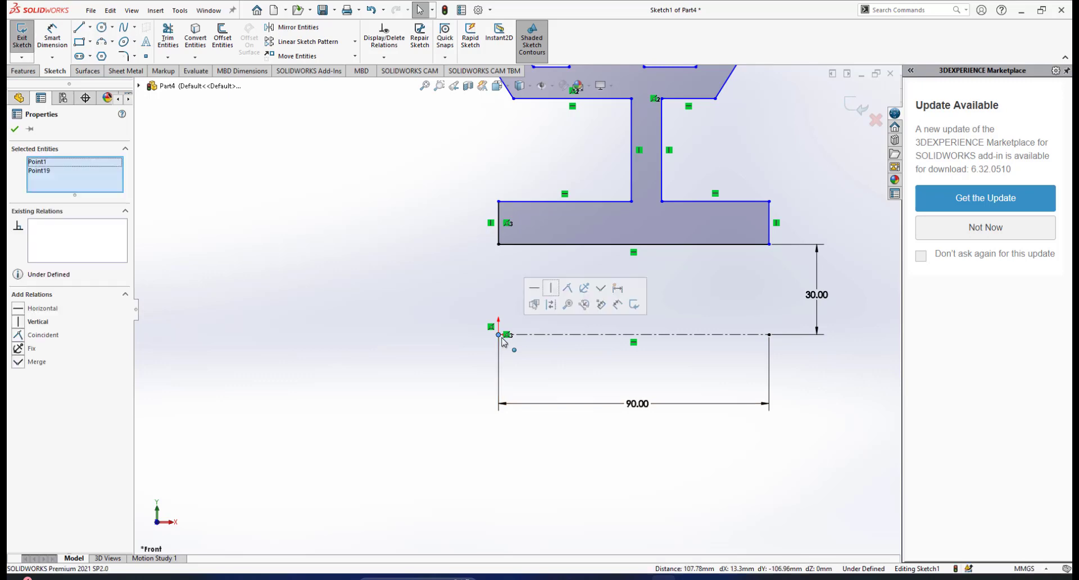
left_click(568, 291)
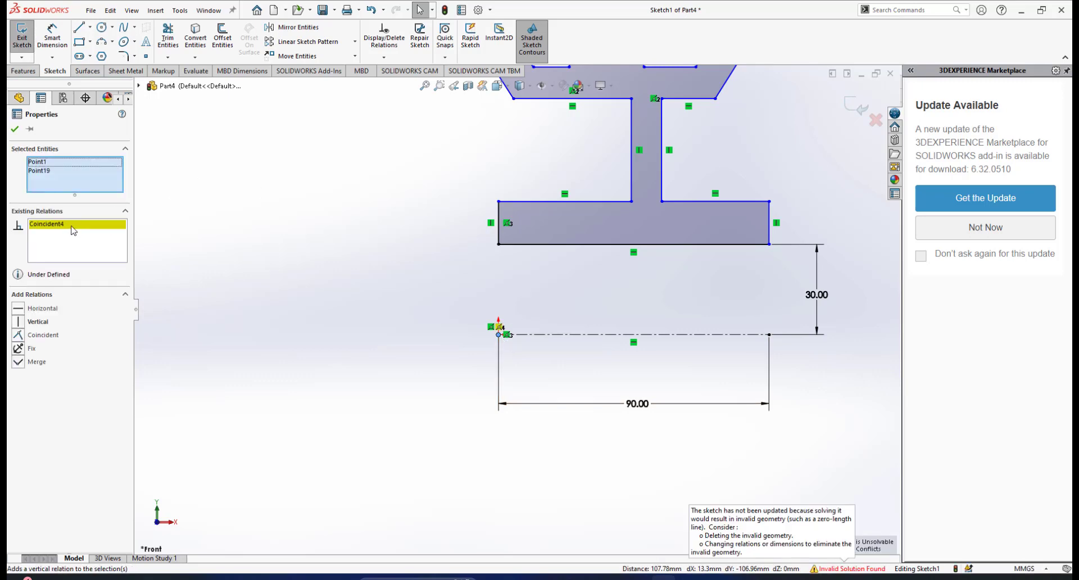
right_click(94, 225)
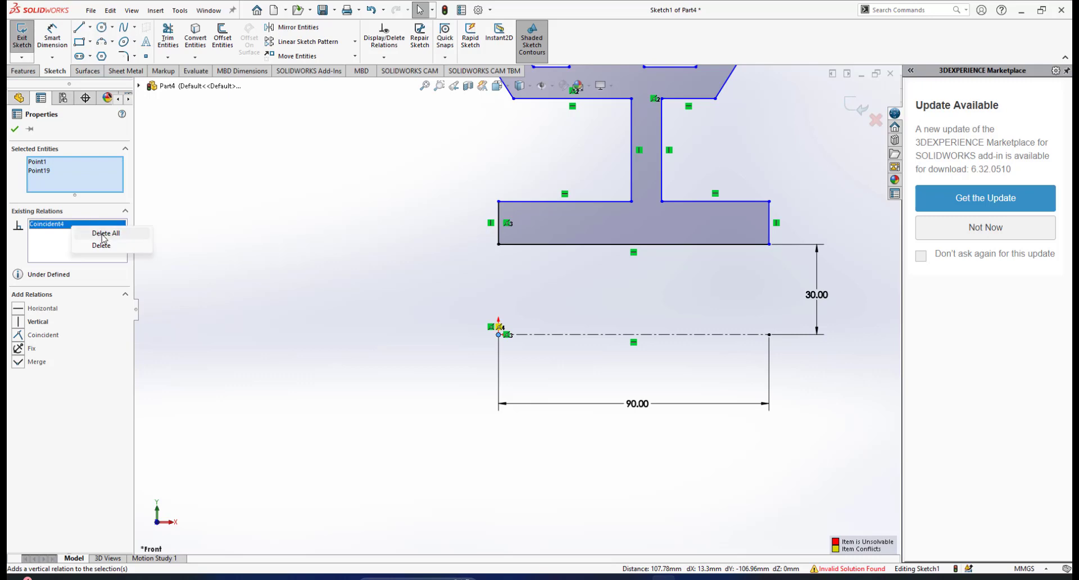
left_click(104, 233)
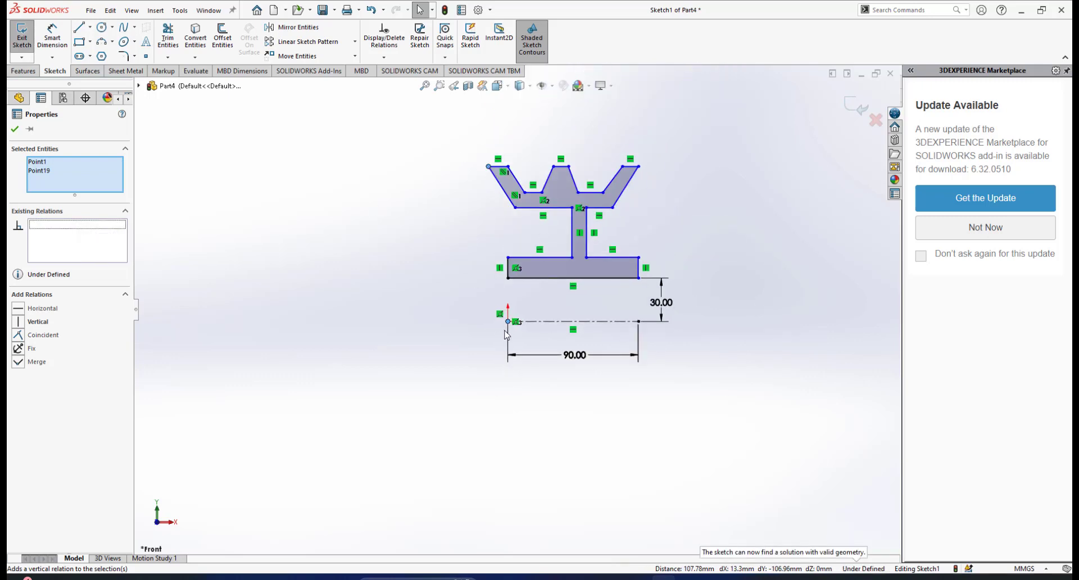
Add a vertical relation between the rim's origin-side outer top corner and the origin point
left_click(20, 319)
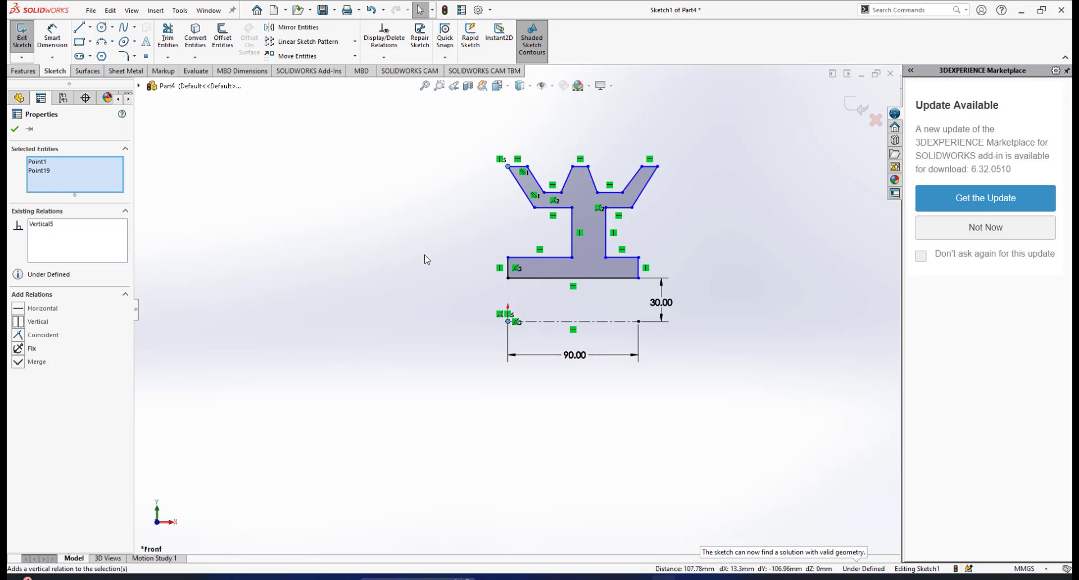
left_click(470, 201)
scroll(470, 197, "down", 3)
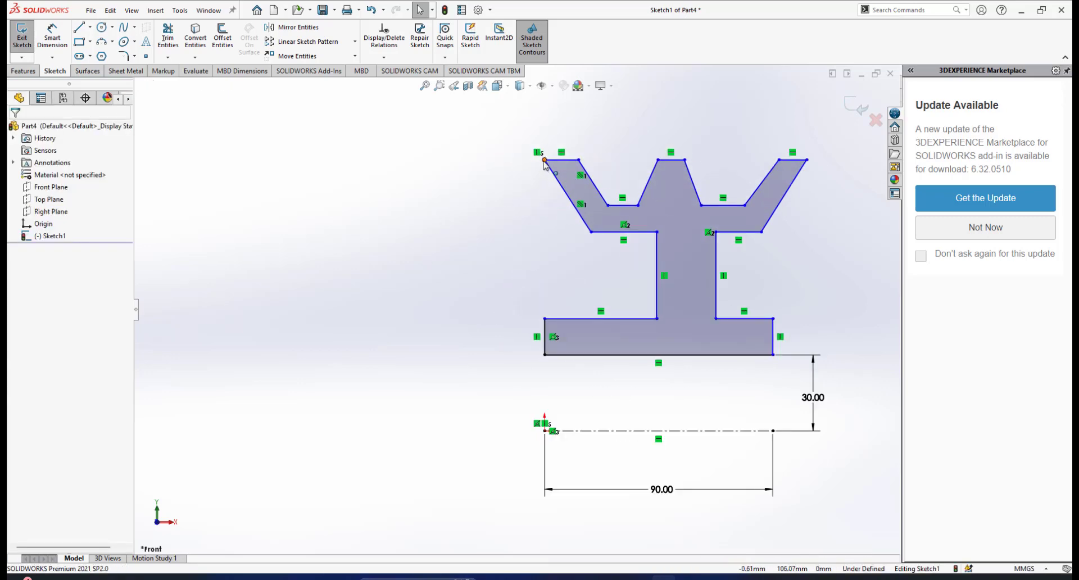
Move the rim's origin-side outer top corner slightly downward to test its vertical alignment with the origin
left_click(544, 160)
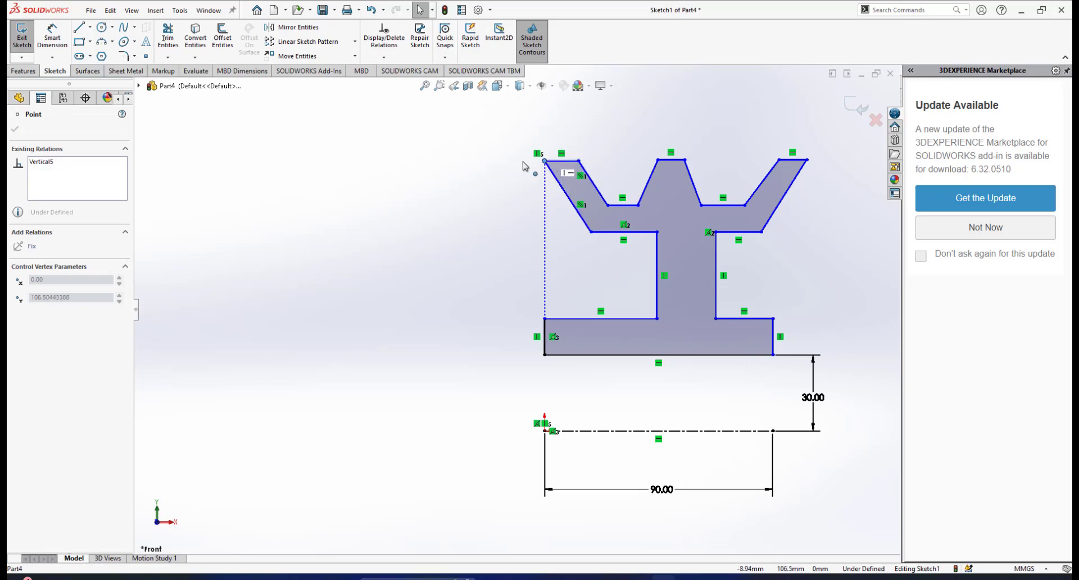
mouse_move(524, 166)
left_mouse_down()
mouse_move(525, 176)
mouse_move(542, 153)
mouse_move(531, 144)
mouse_move(524, 186)
mouse_move(517, 176)
left_mouse_up()
left_click(474, 227)
scroll(586, 249, "down", 1)
scroll(588, 319, "up", 1)
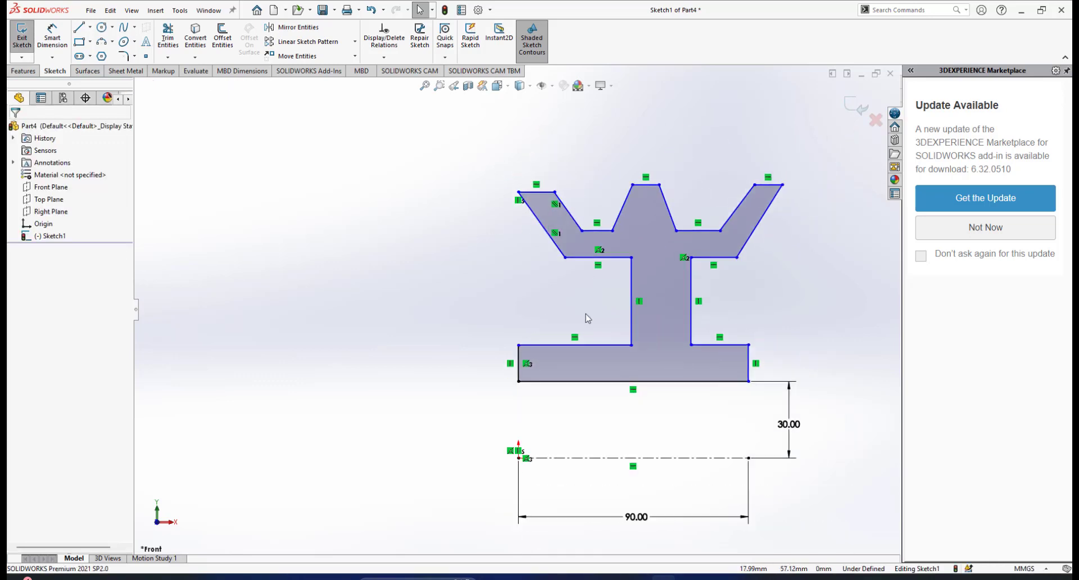
scroll(587, 318, "up", 2)
scroll(562, 324, "up", 1)
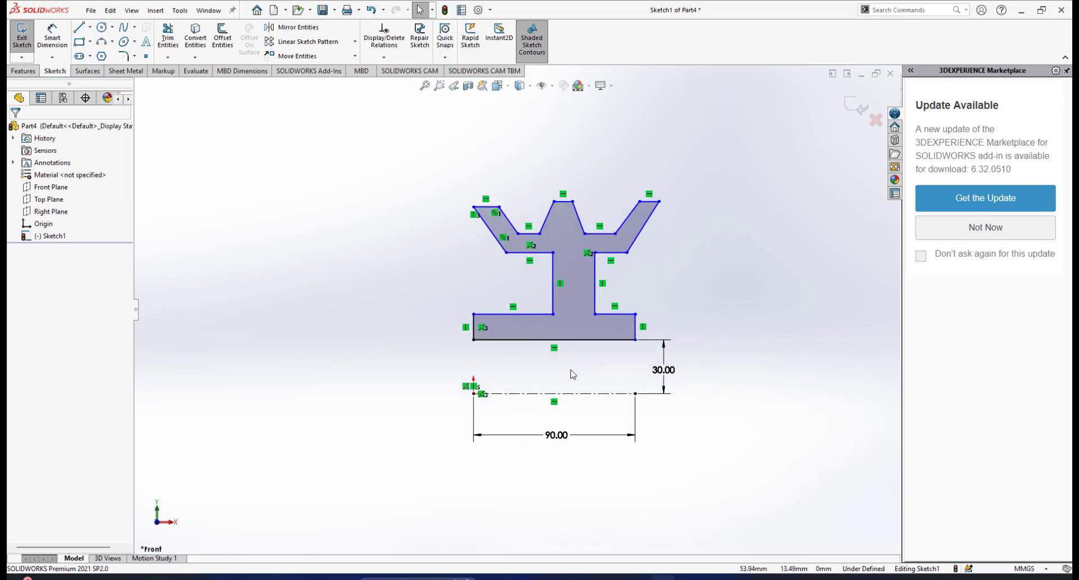
Check the hub in the reference drawing and raise its top edge on the far side of the web about 6 mm to test its freedom
scroll(560, 305, "down", 3)
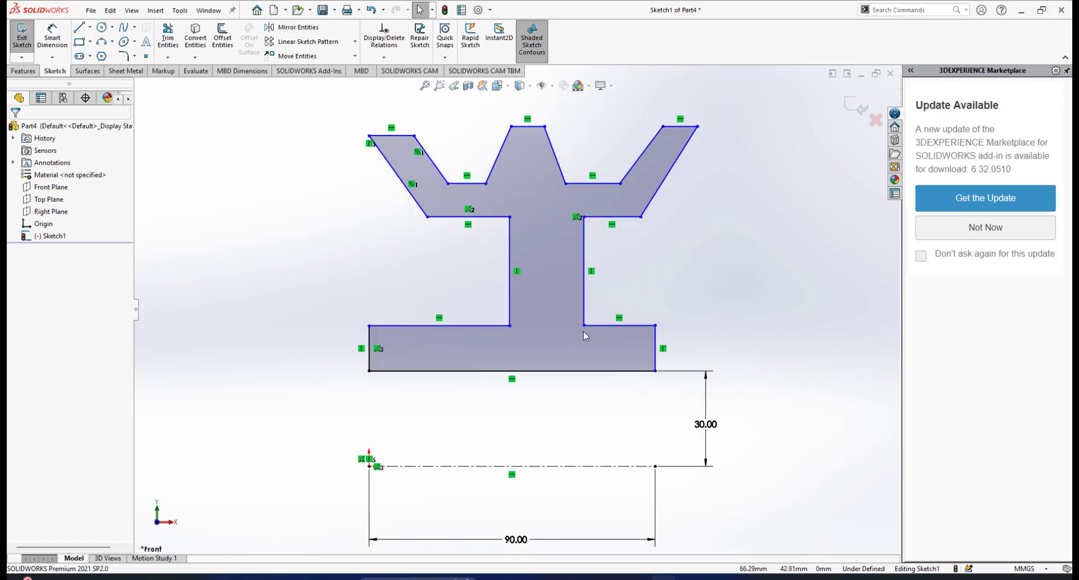
scroll(585, 335, "down", 2)
scroll(436, 320, "down", 1)
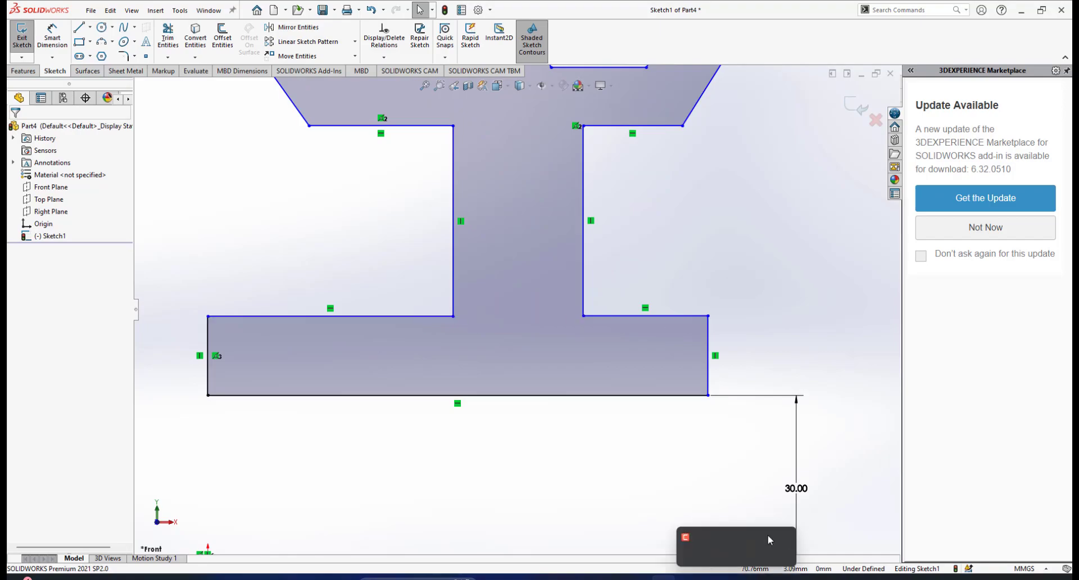
left_click(769, 540)
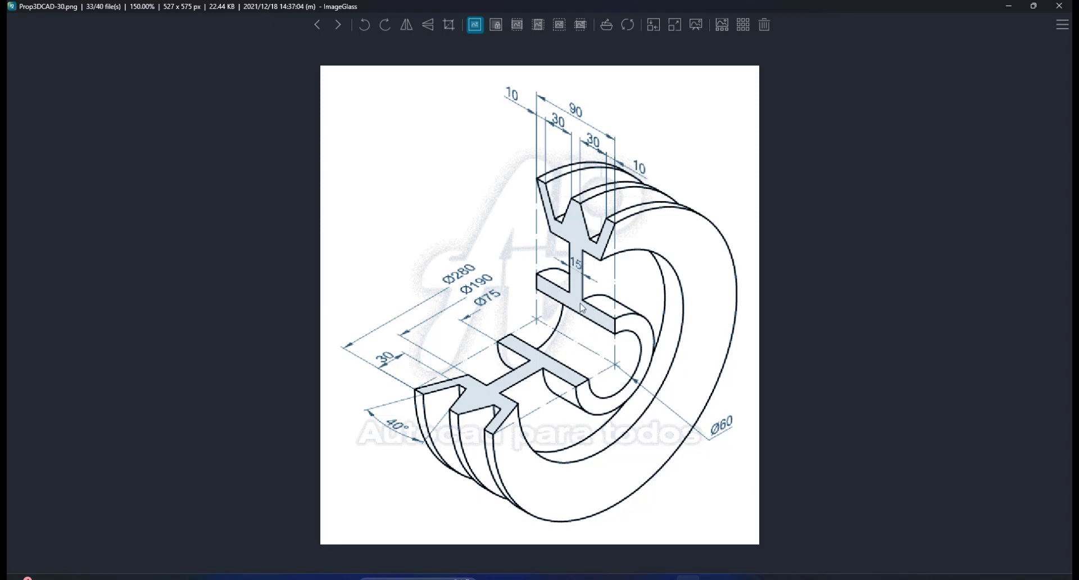
left_click(777, 534)
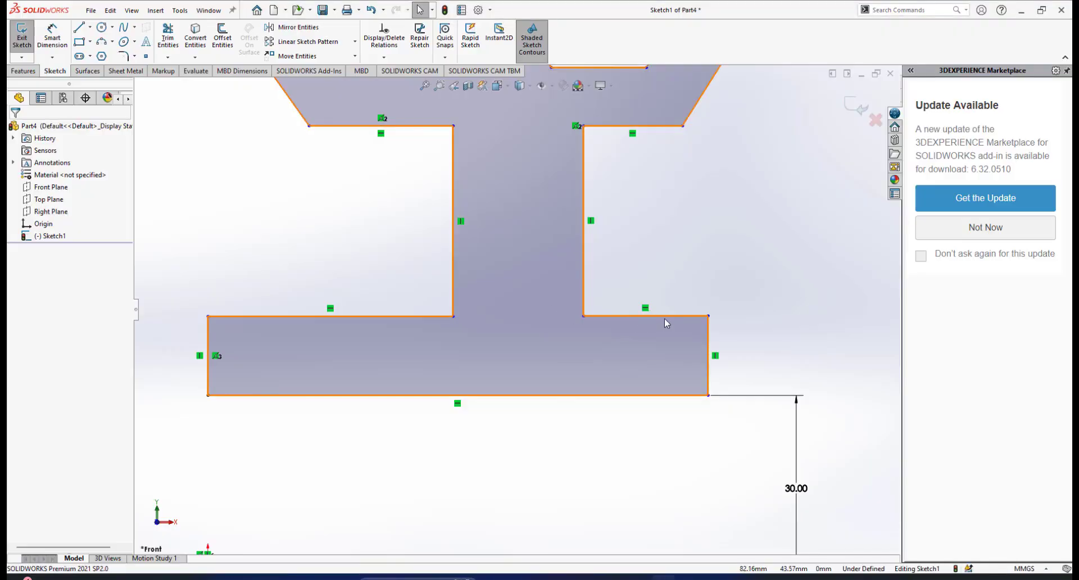
left_click(664, 317)
mouse_move(653, 274)
left_mouse_down()
mouse_move(641, 299)
mouse_move(635, 283)
left_mouse_up()
left_click(456, 316)
key("Escape")
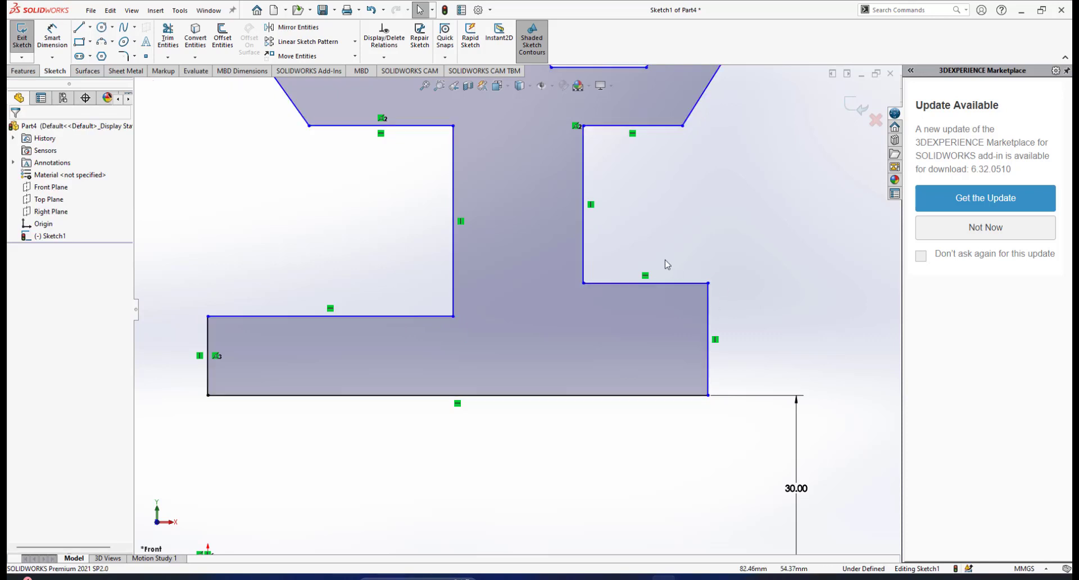
Make the hub's two top edges on either side of the web collinear
left_click(681, 288)
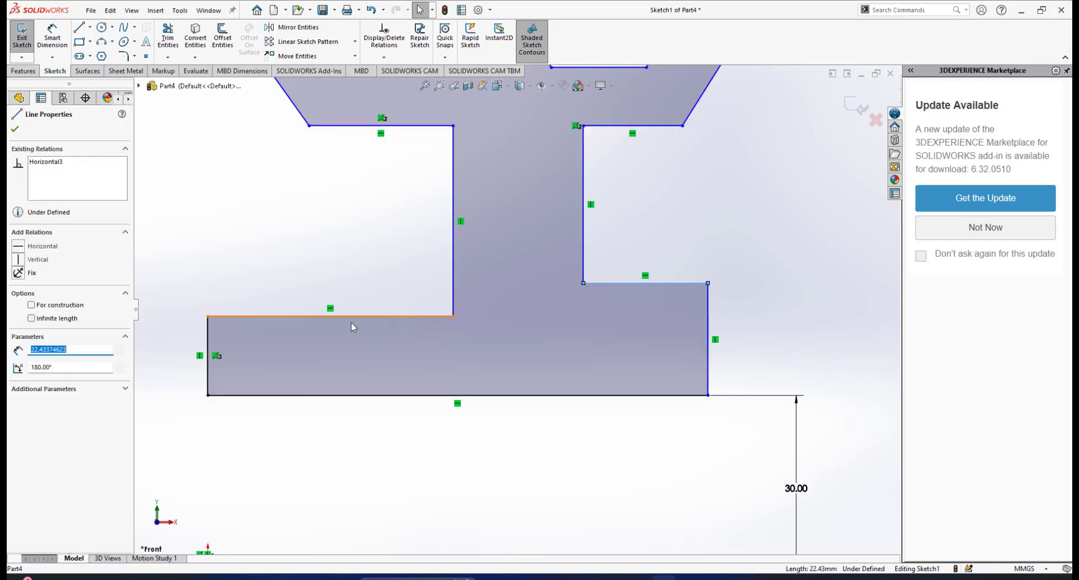
left_click(385, 317, "ctrl")
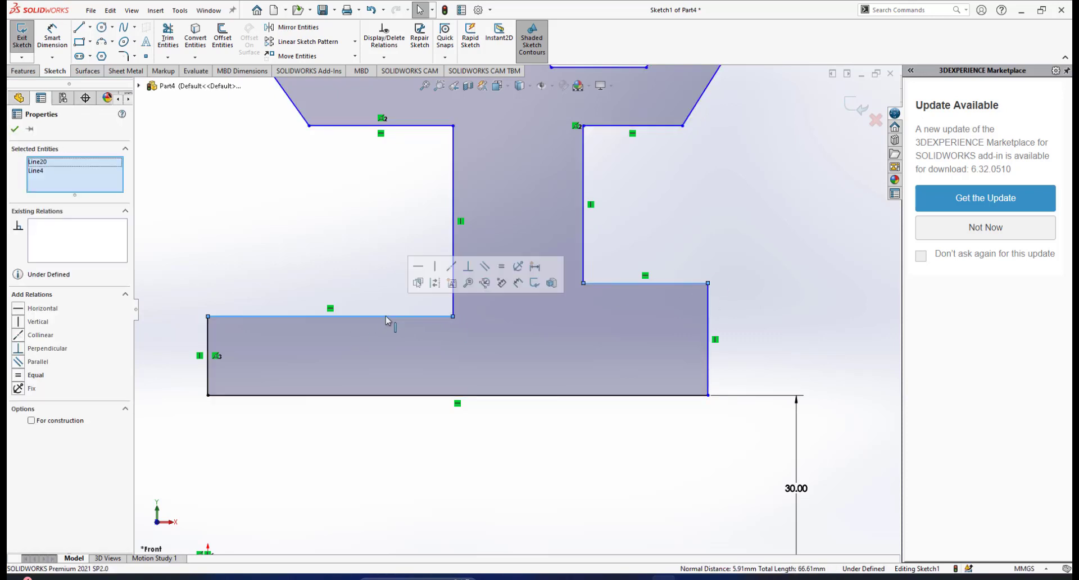
left_click(452, 267)
key("Escape")
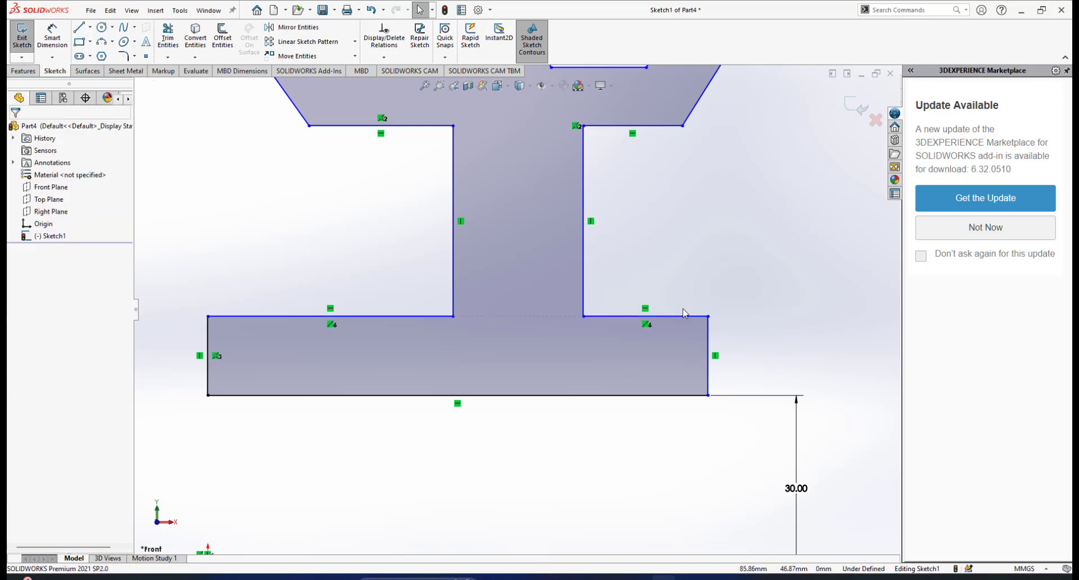
Move the hub's collinear top edges up to about 20 mm above its bottom edge to test the relation
left_click_drag(646, 316, 646, 283)
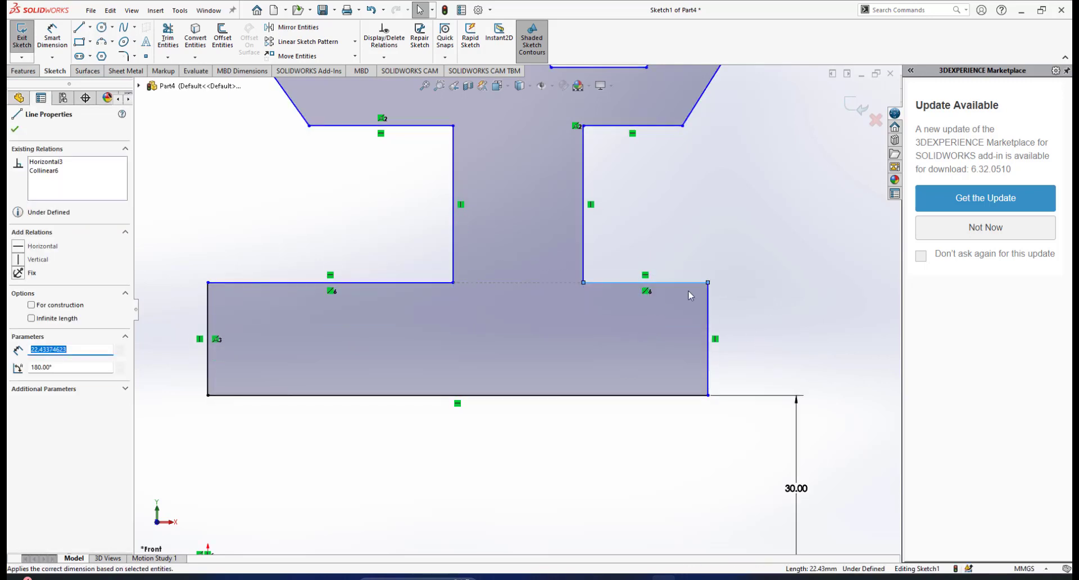
key("Escape")
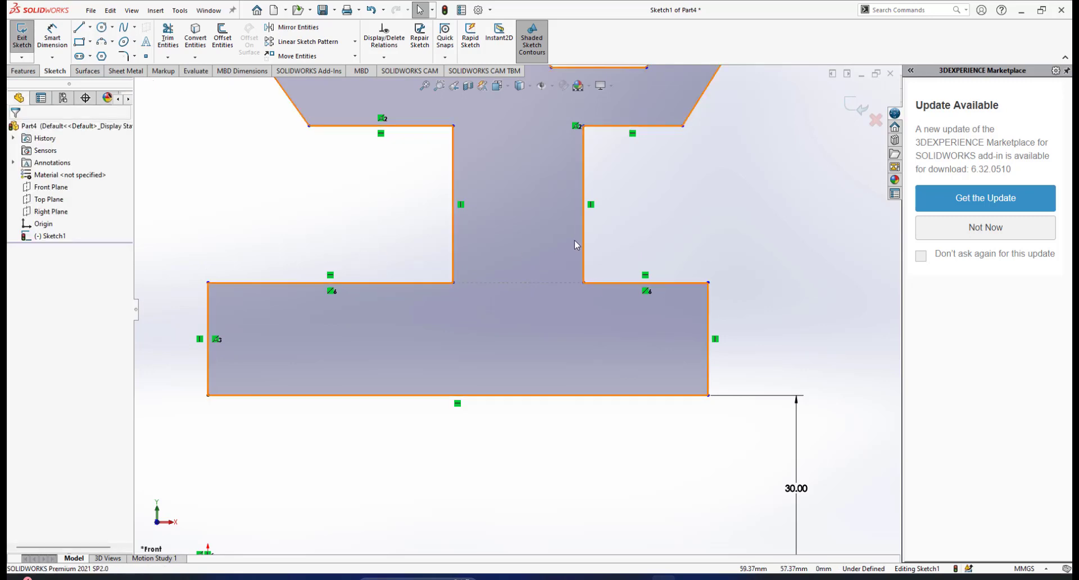
Make the hub's two top edges on either side of the web equal in length
left_click(670, 283)
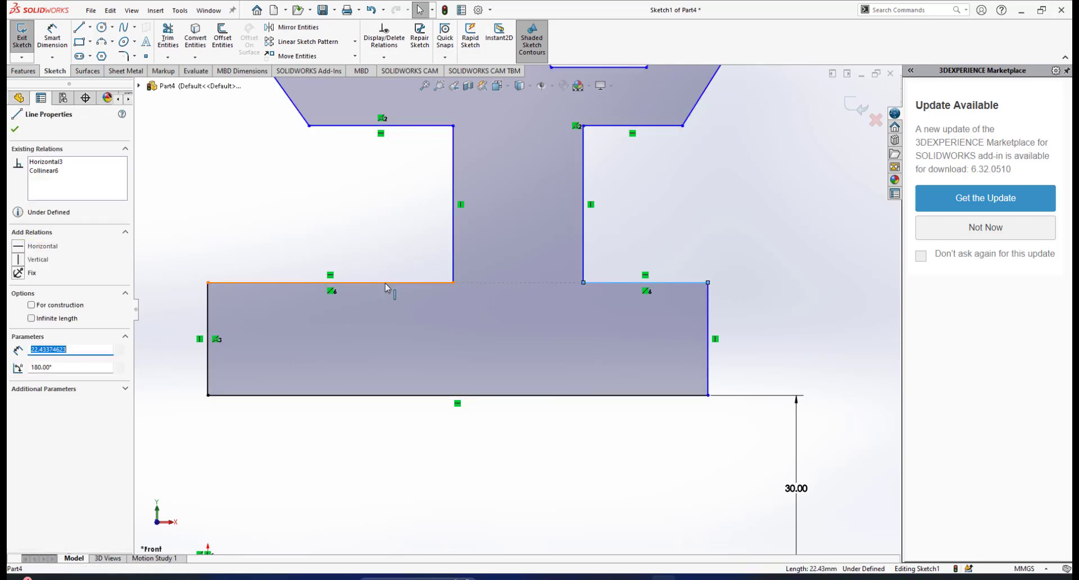
left_click(386, 282, "ctrl")
left_click(500, 236)
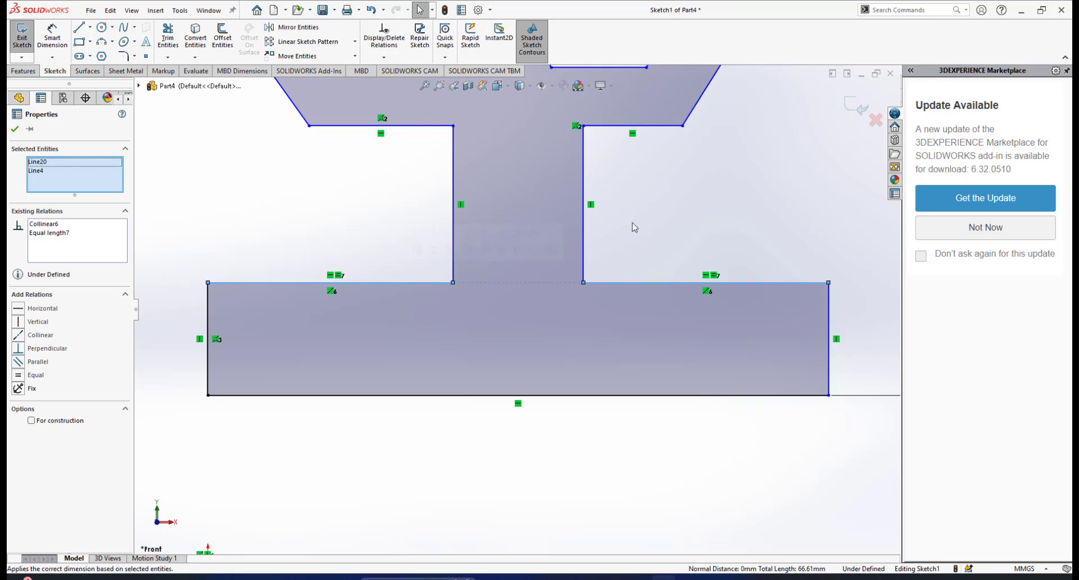
key("Escape")
Compare the hub's far end and the centerline's far endpoint with the reference drawing
key("f")
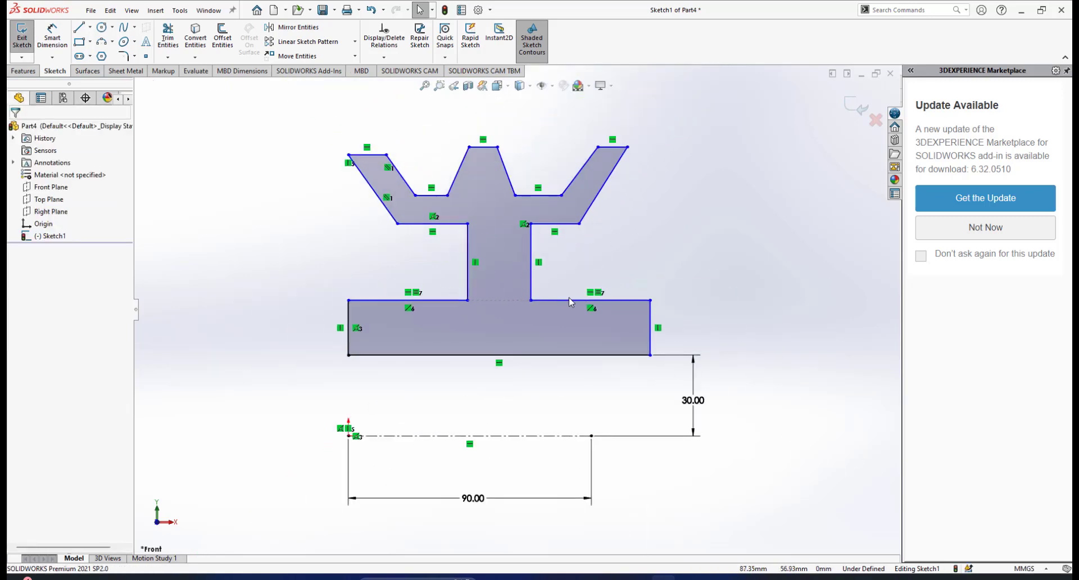
scroll(647, 303, "down", 2)
scroll(585, 360, "down", 3)
scroll(566, 366, "up", 5)
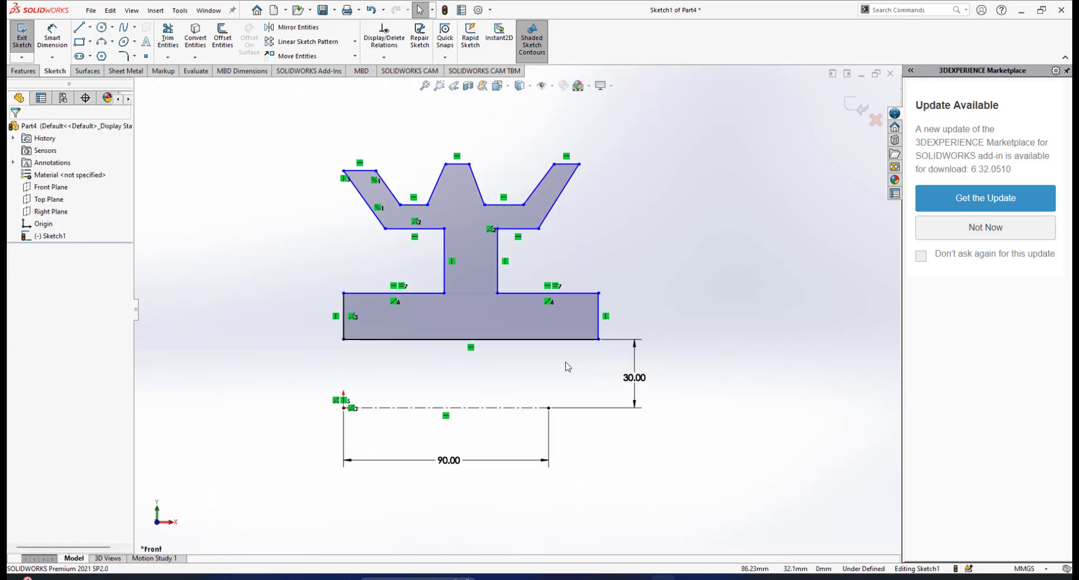
scroll(573, 394, "down", 3)
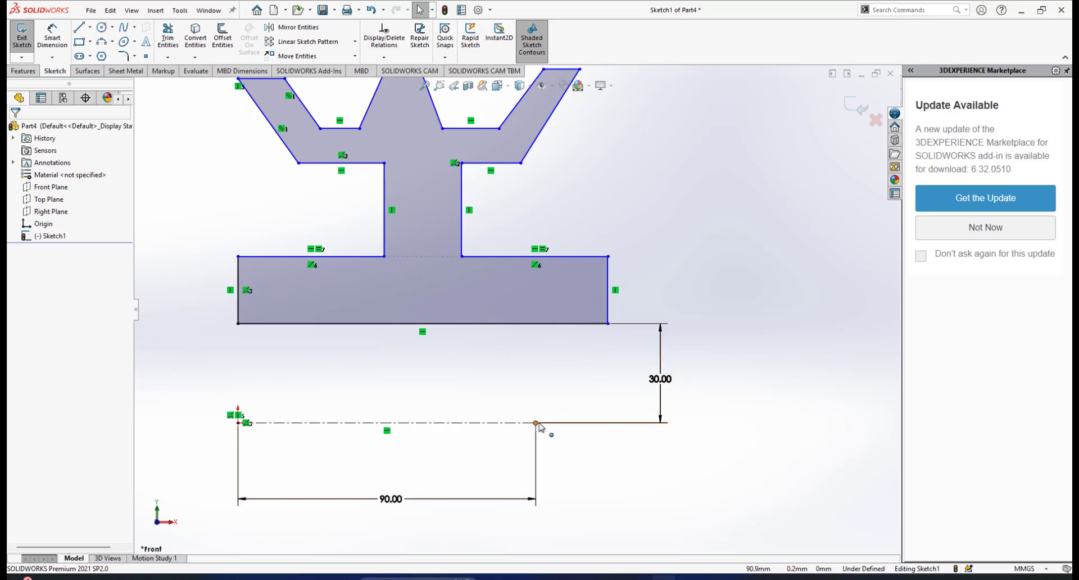
mouse_move(654, 577)
left_click(664, 483)
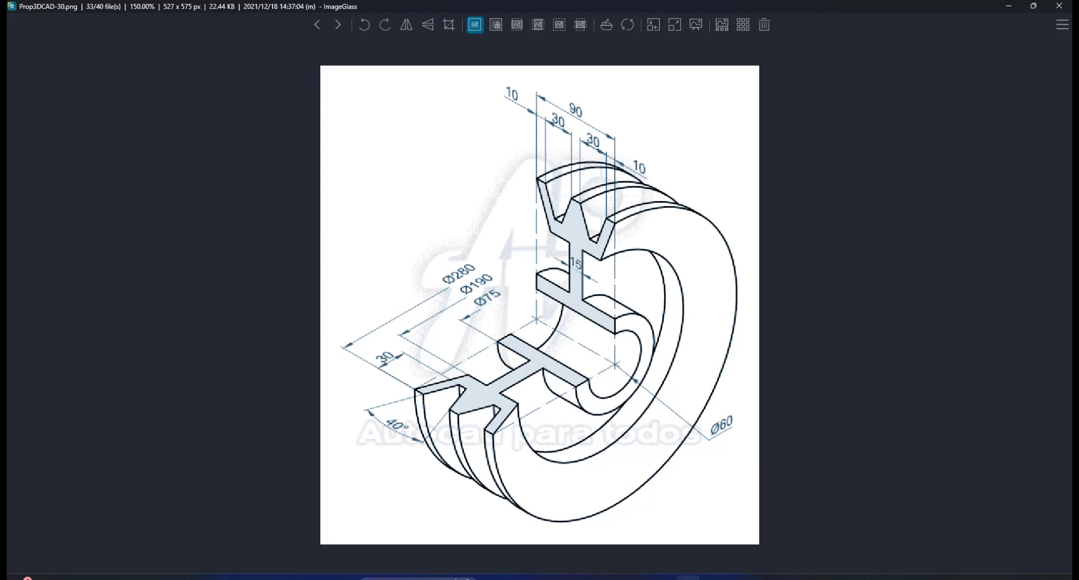
left_click(664, 577)
left_click(751, 498)
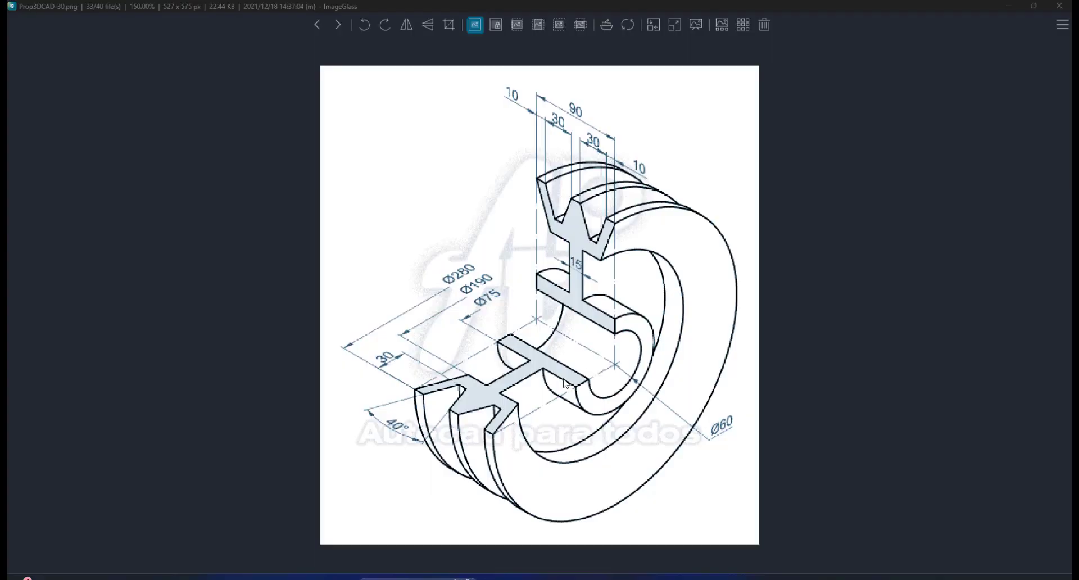
scroll(594, 287, "up", 2)
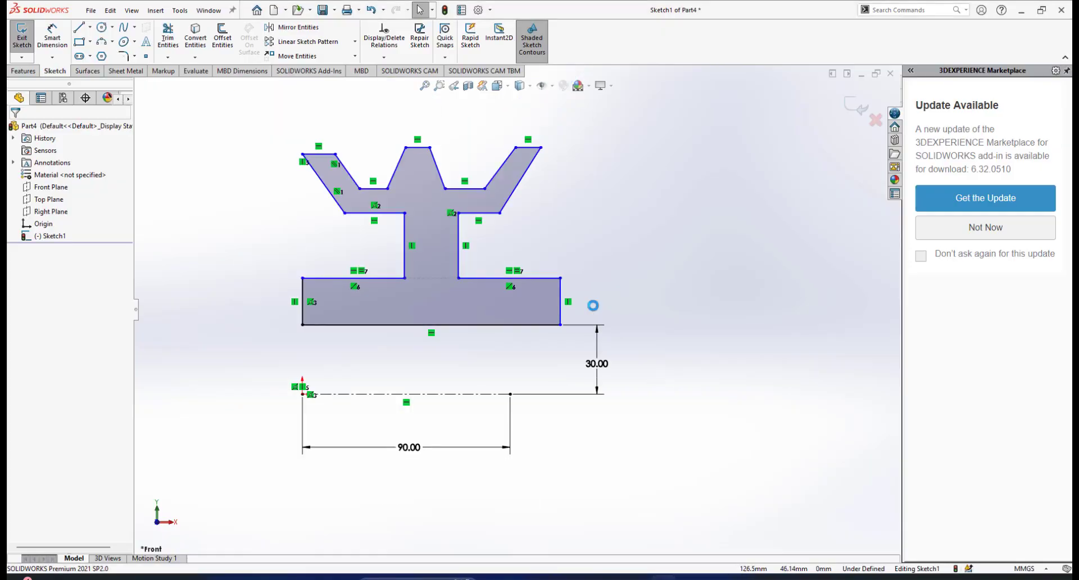
Make the hub's far vertical end edge coincident with the far endpoint of the 90 mm centerline
left_click(560, 293)
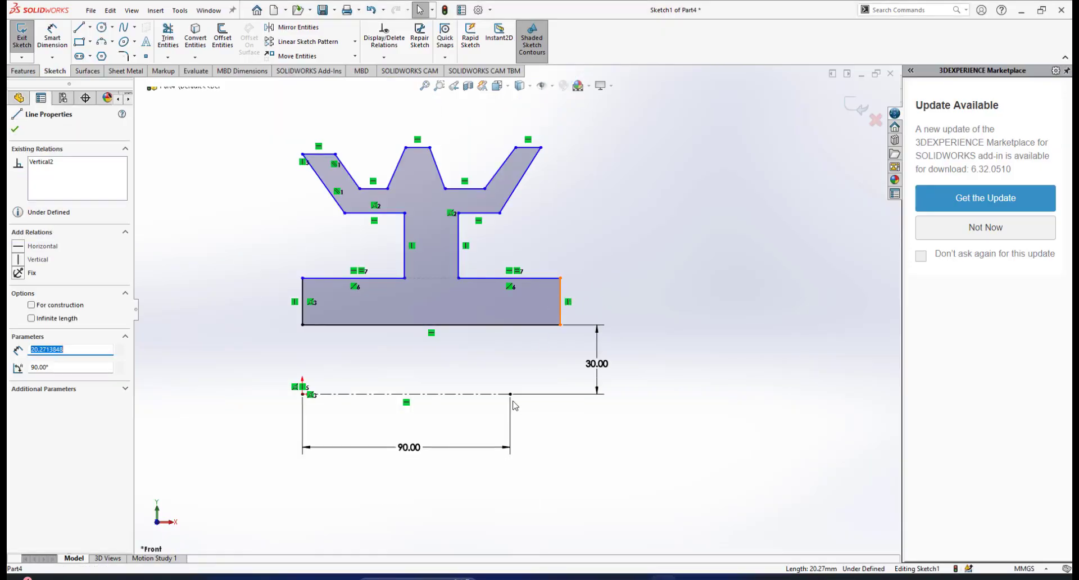
left_click(509, 393)
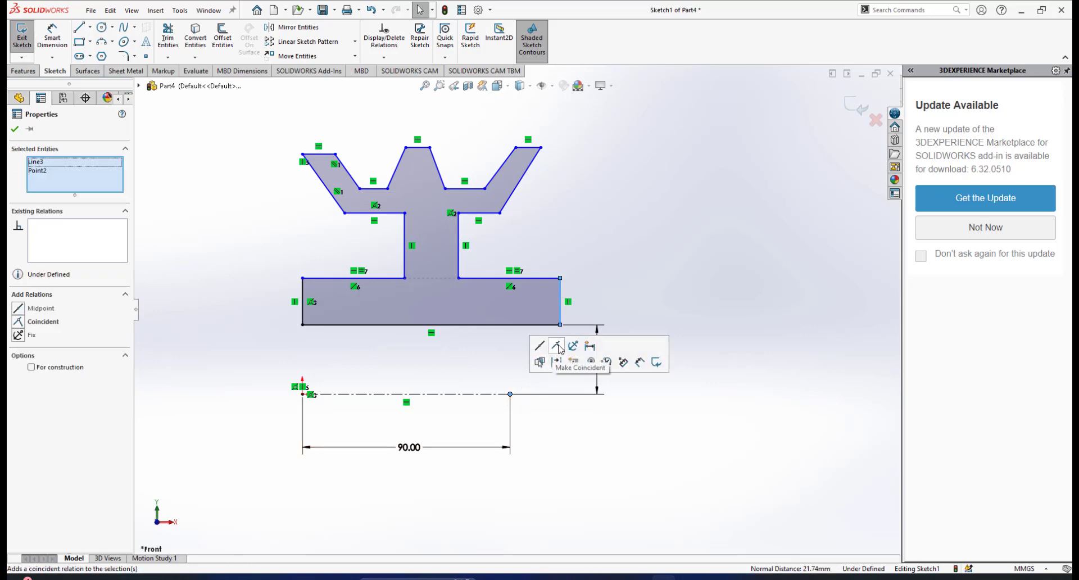
left_click(558, 348)
left_click(586, 313)
scroll(481, 306, "down", 2)
scroll(483, 278, "up", 3)
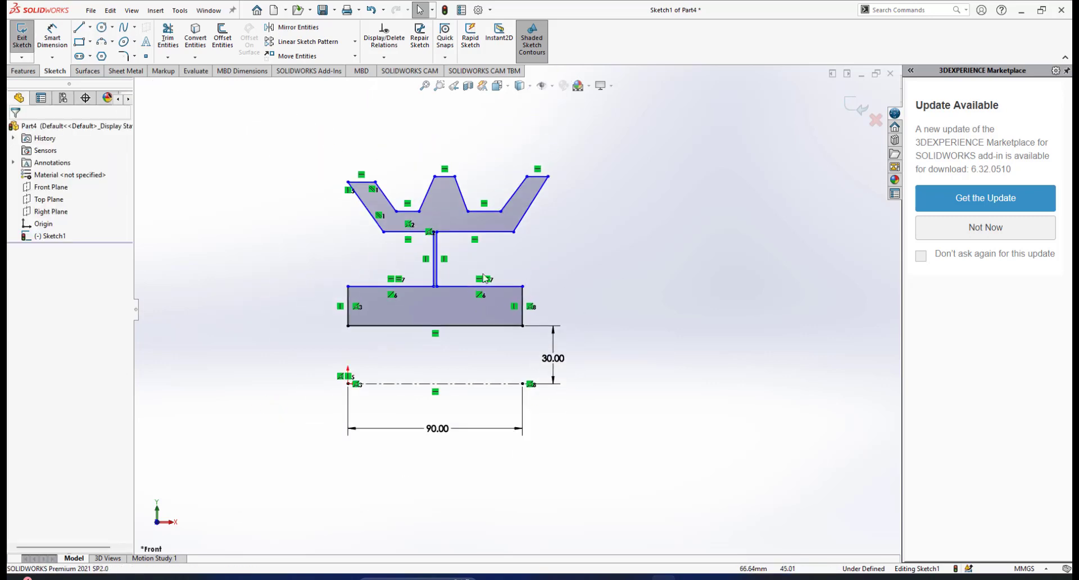
scroll(510, 258, "down", 4)
scroll(548, 267, "down", 2)
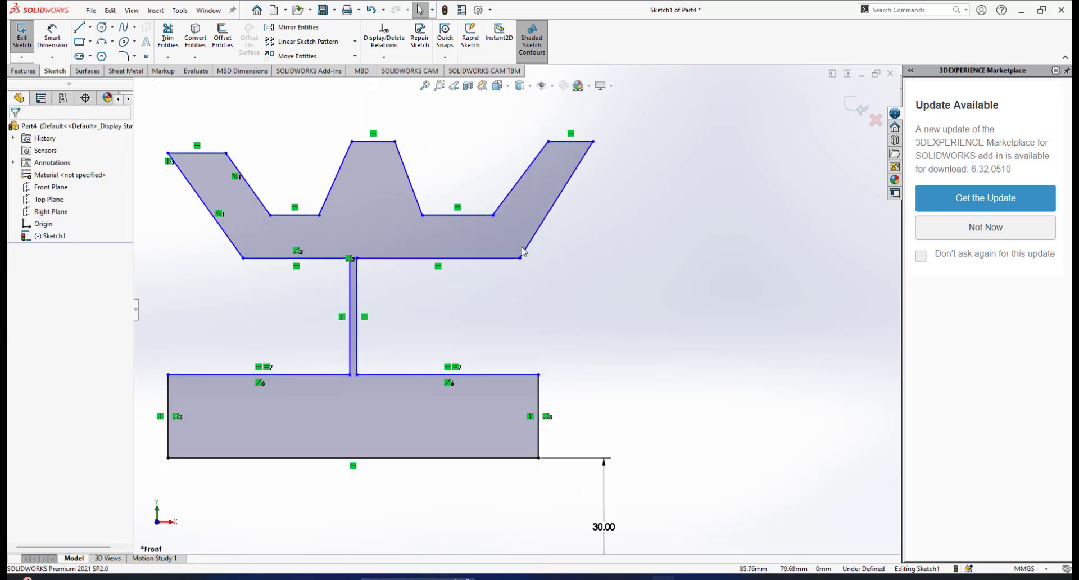
Move the four vertices of the rim's far flange inward, aligning its outer top corner vertically with the hub's far end edge
left_click_drag(517, 266, 495, 260)
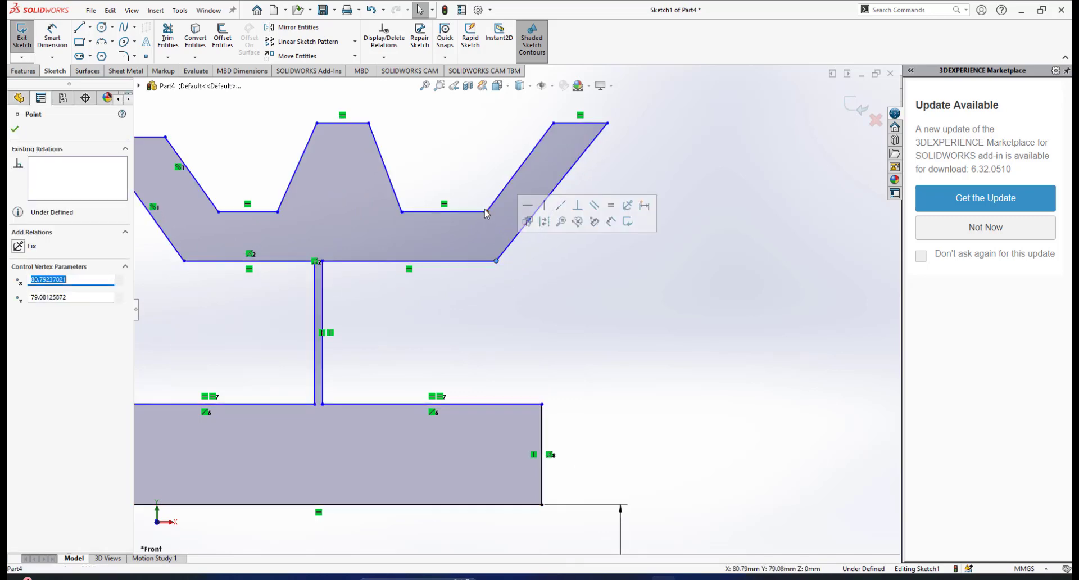
left_click_drag(486, 212, 460, 215)
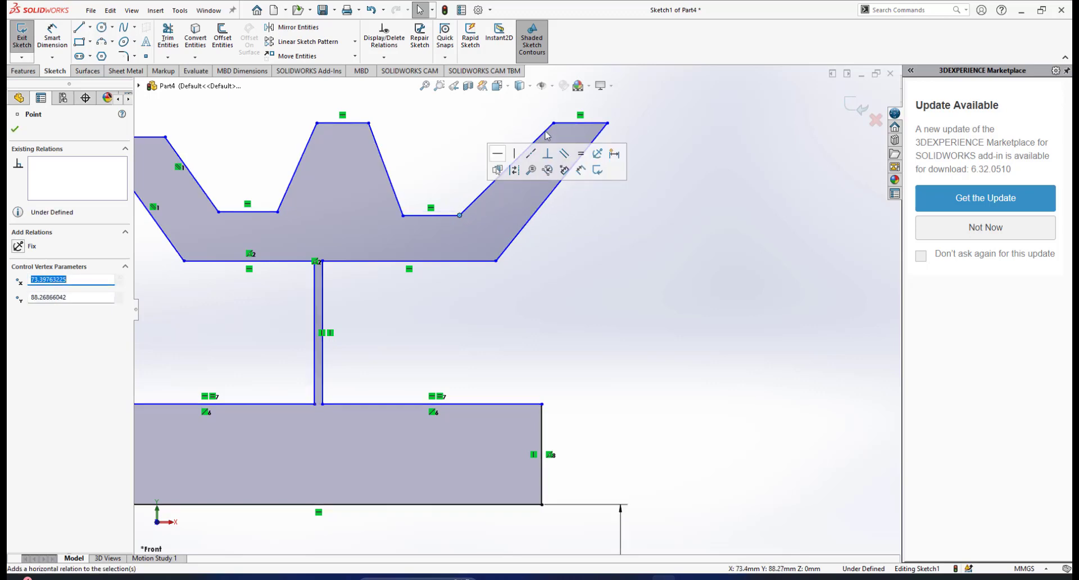
left_click_drag(553, 125, 502, 122)
left_click_drag(607, 124, 543, 128)
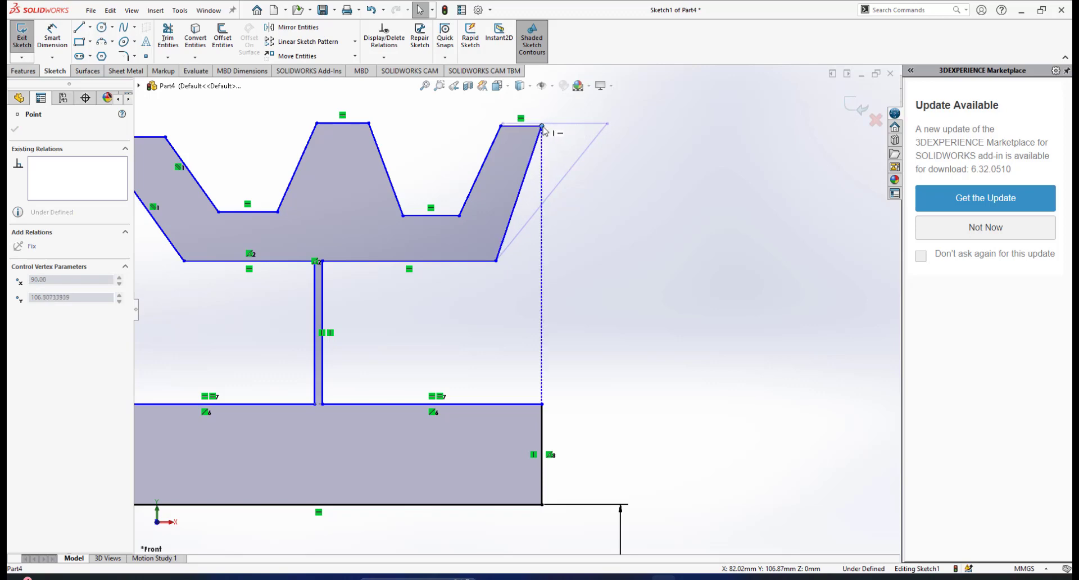
Make the far flange's outer top corner coincident with the hub's far vertical end edge
scroll(585, 239, "up", 2)
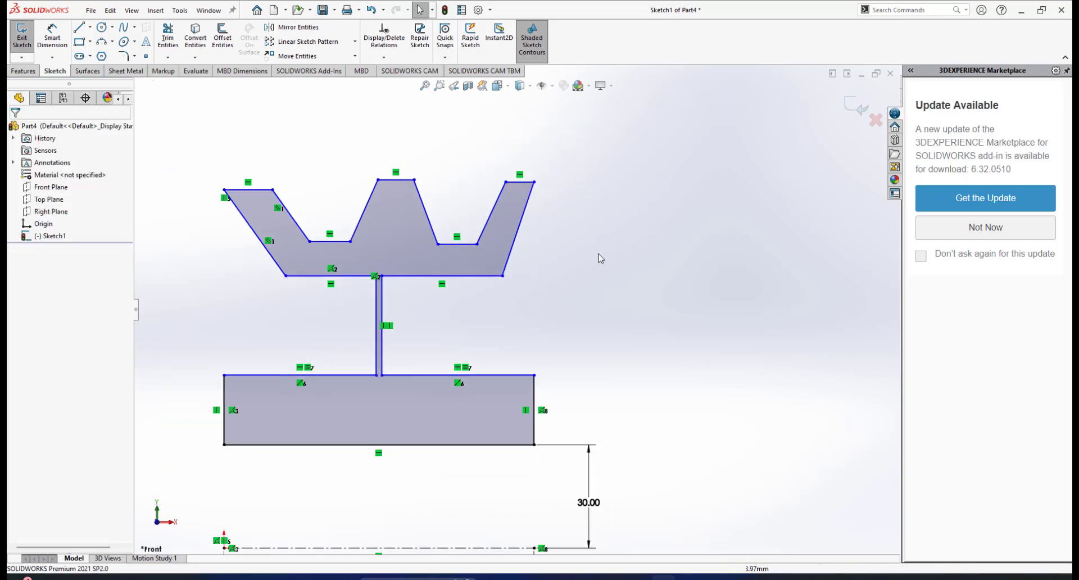
left_click(534, 183)
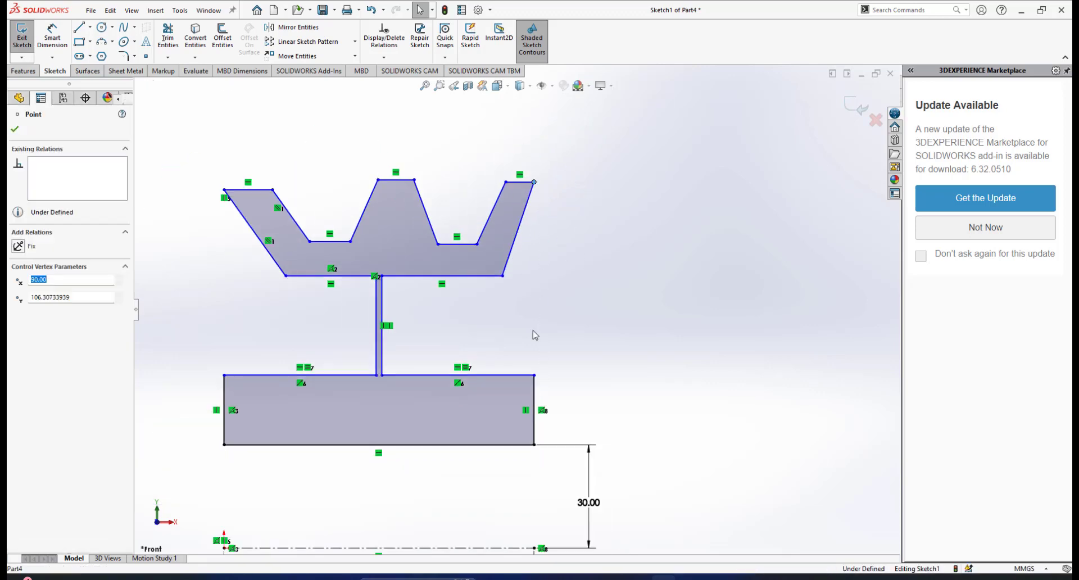
left_click(535, 396, "ctrl")
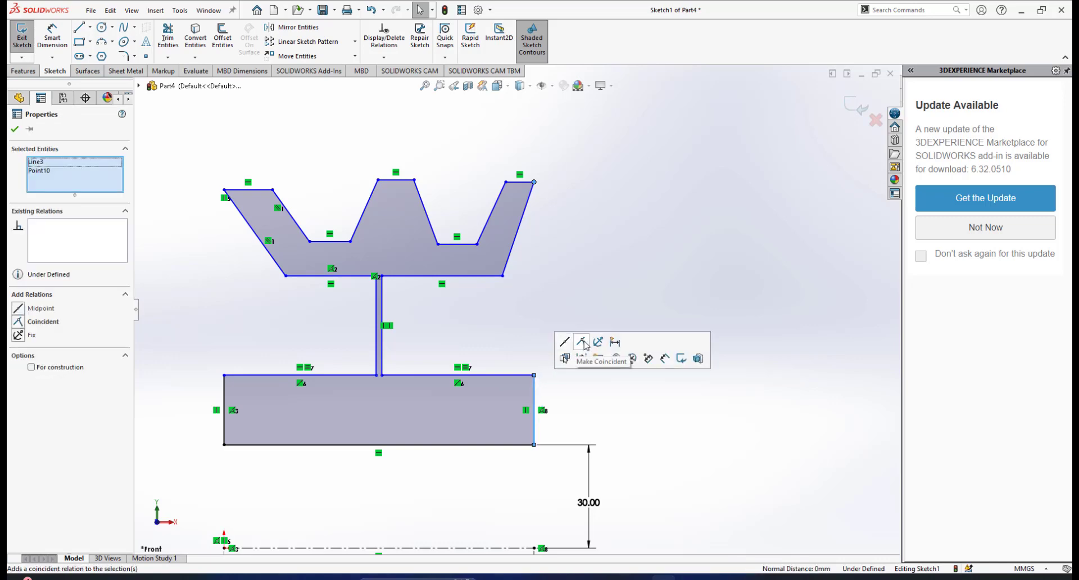
left_click(583, 343)
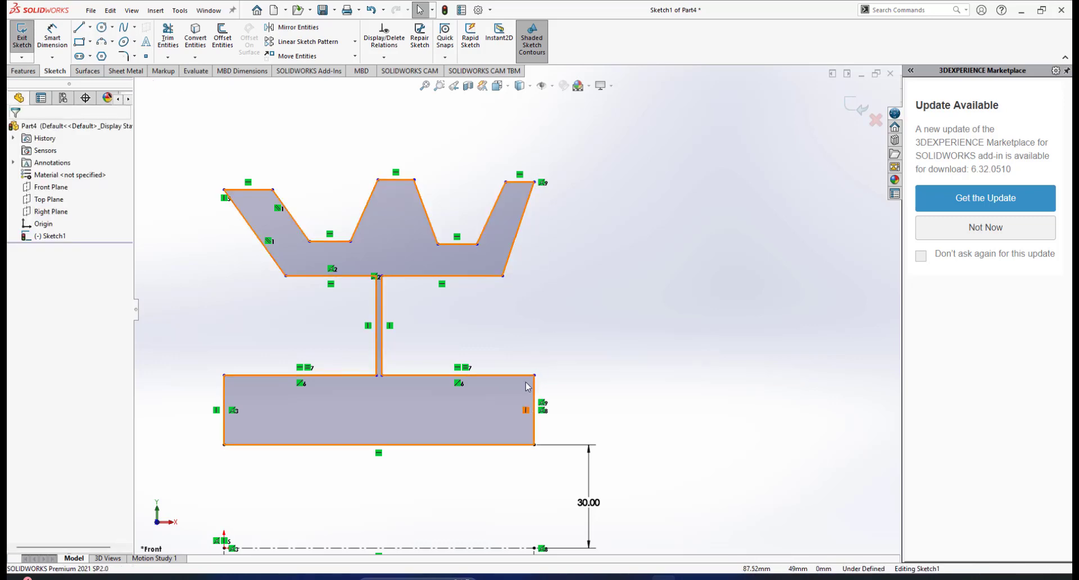
Inspect the web of the profile and check its thickness in the reference drawing
scroll(549, 390, "up", 3)
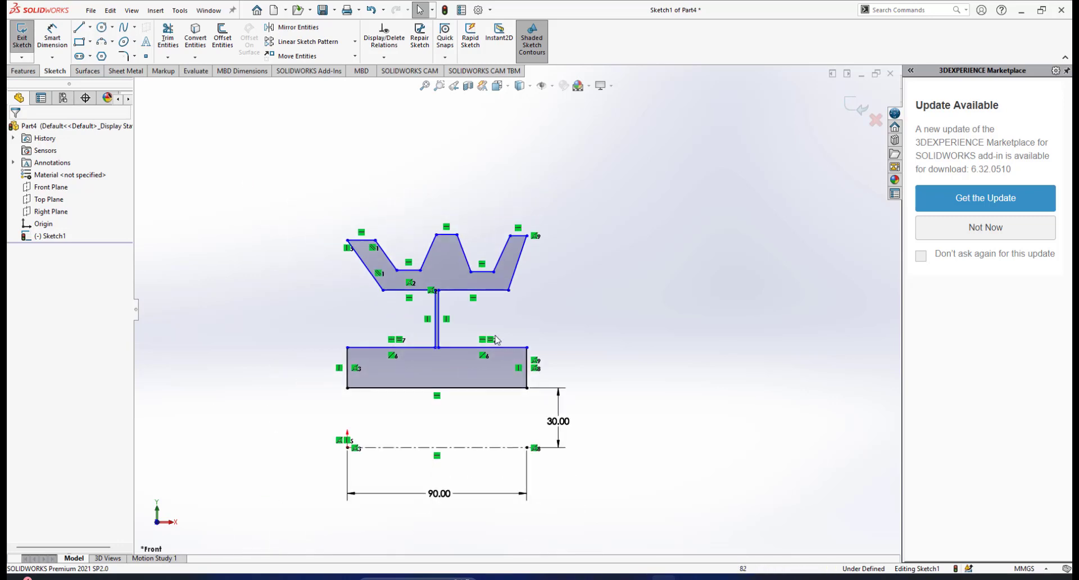
scroll(481, 317, "down", 4)
scroll(431, 343, "down", 5)
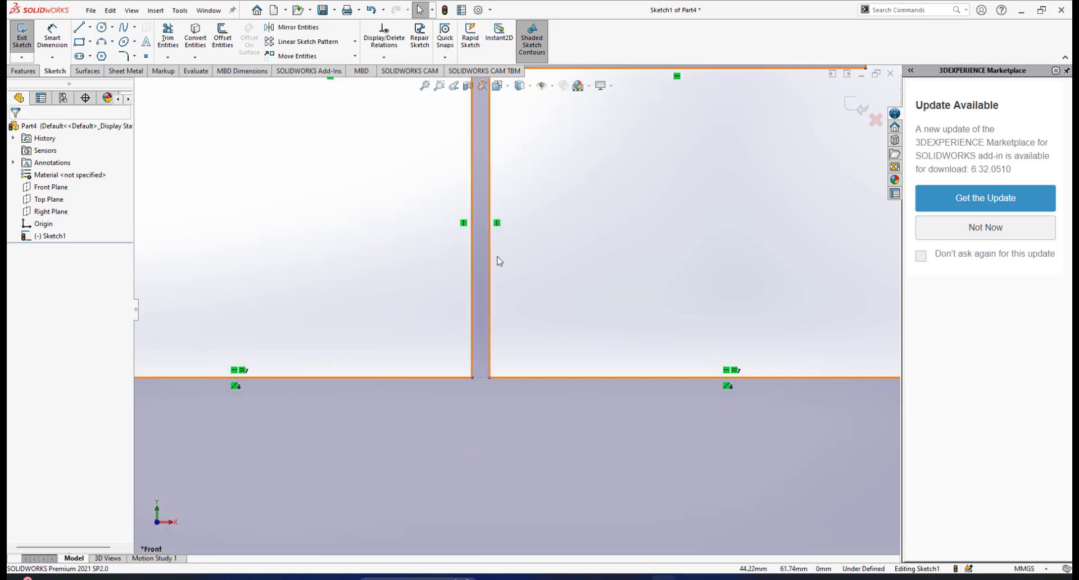
left_click(697, 577)
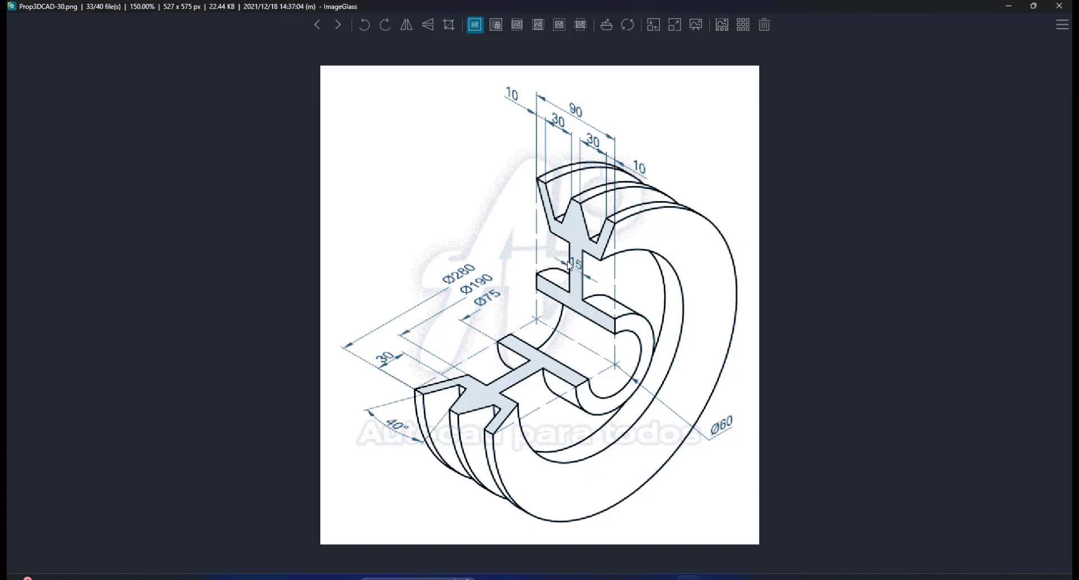
left_click(664, 578)
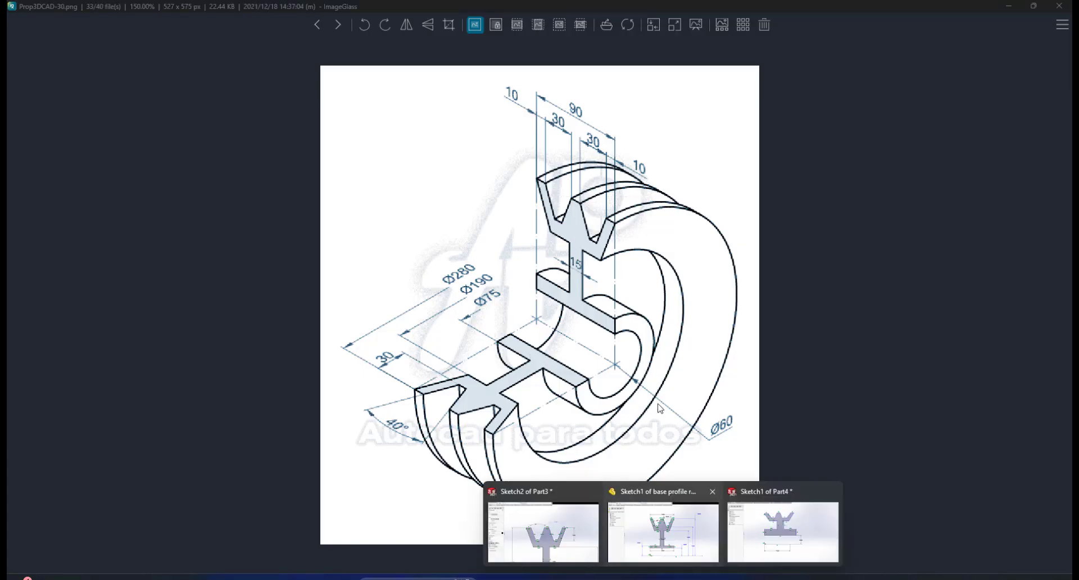
left_click(782, 525)
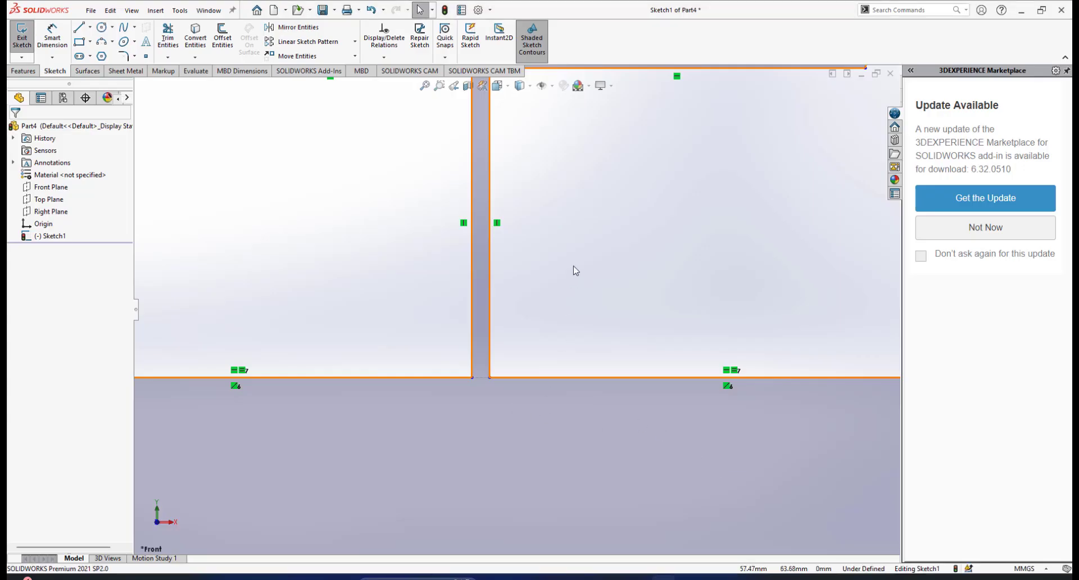
Widen the web to about 15 mm by moving the vertex where its far edge meets the hub
scroll(515, 325, "up", 3)
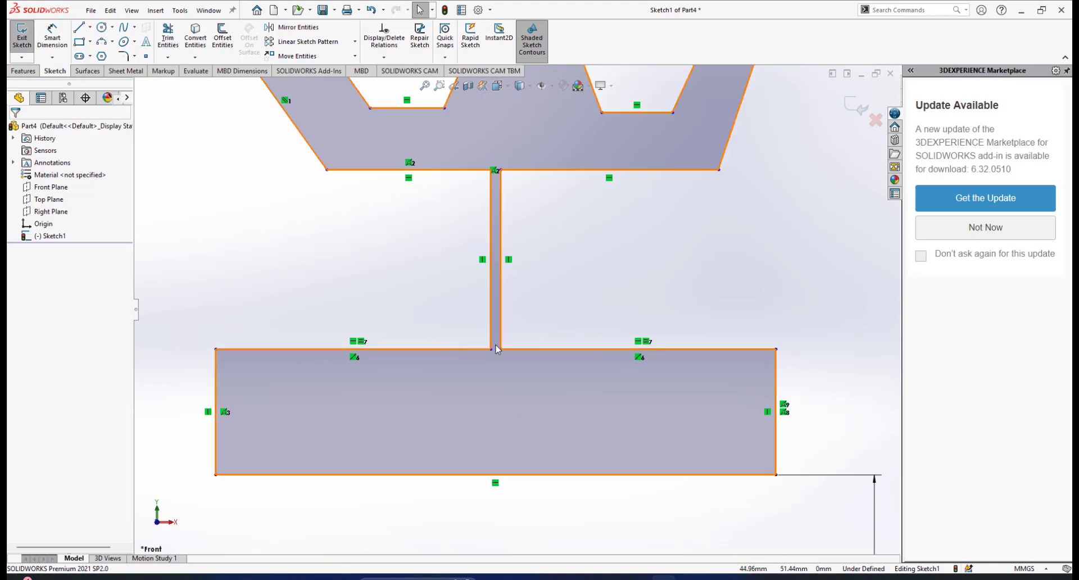
left_click_drag(500, 350, 564, 359)
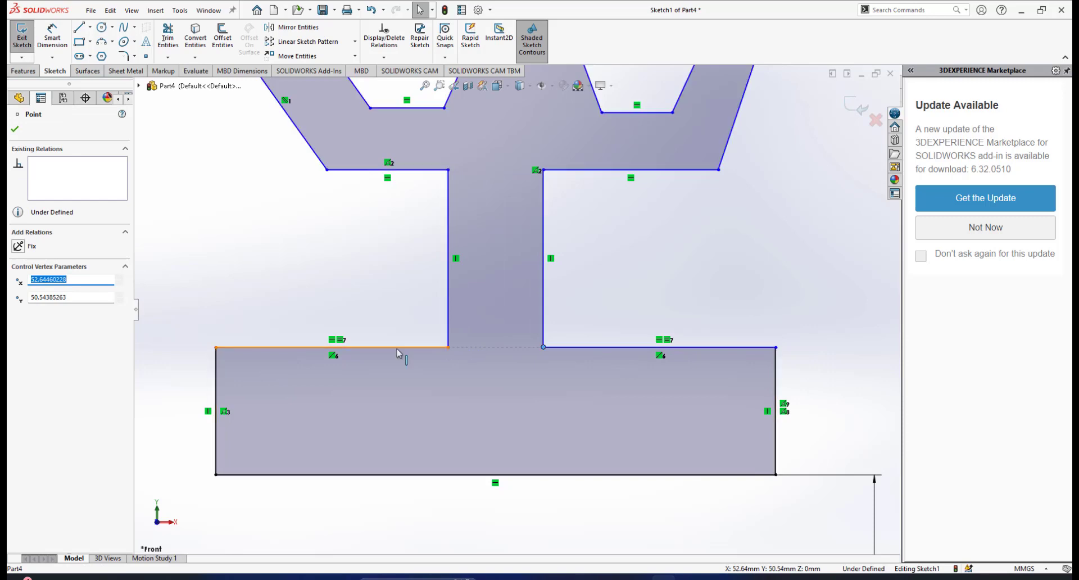
left_click(641, 238)
Dimension the web's thickness between its two vertical edges and set it to 15 mm
left_click(52, 36)
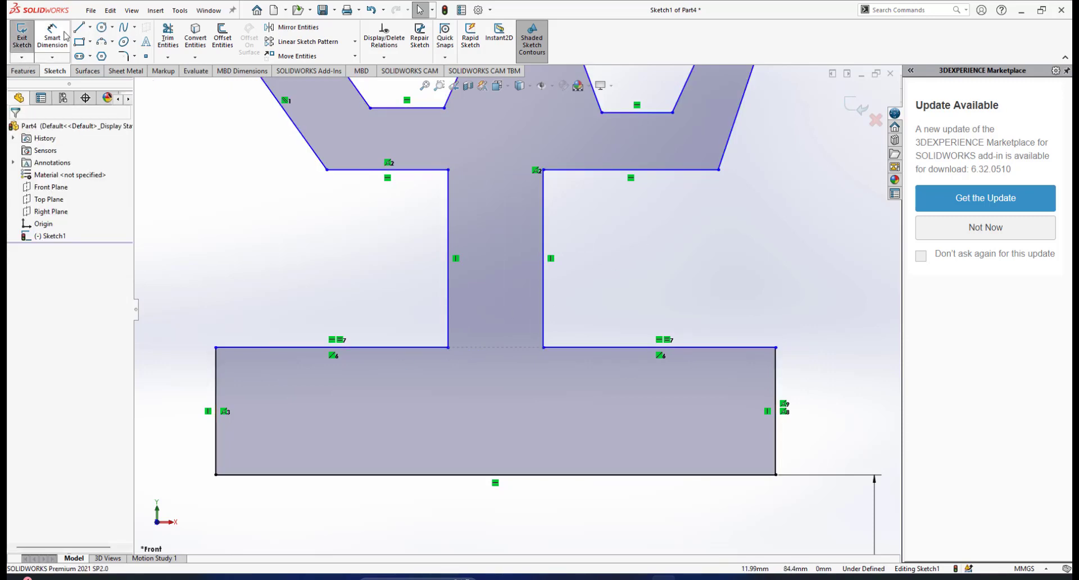
left_click(448, 247)
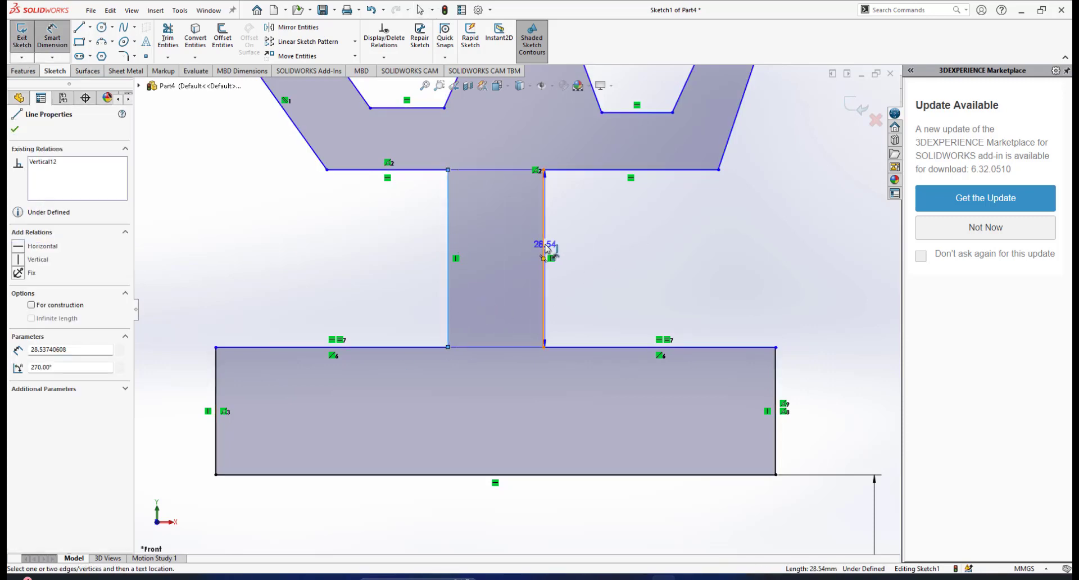
left_click(544, 248)
left_click(597, 270)
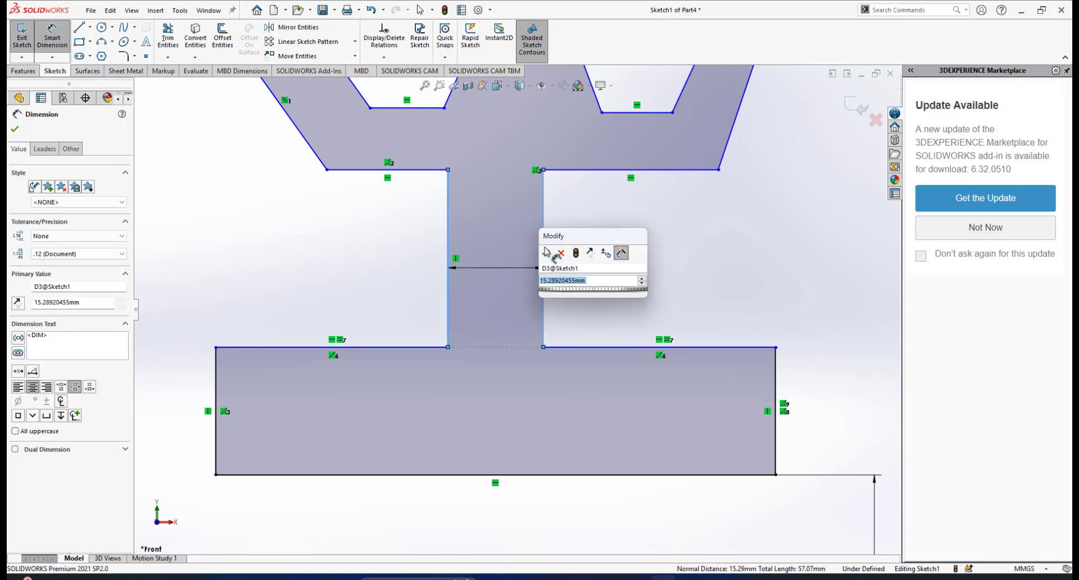
type("15")
left_click(546, 252)
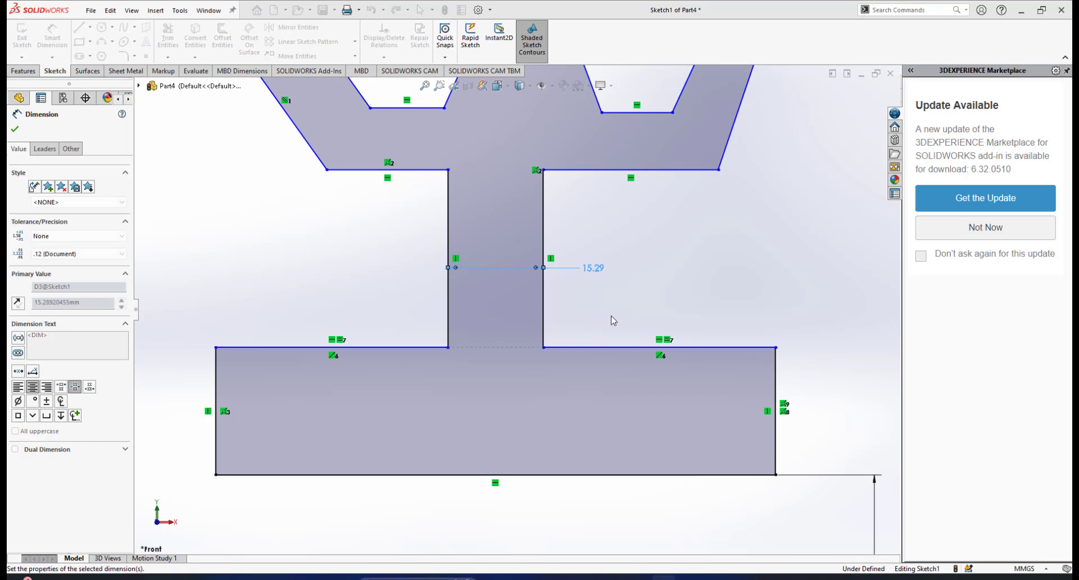
Inspect the hub of the profile and check its diameters in the reference drawing
scroll(570, 348, "up", 4)
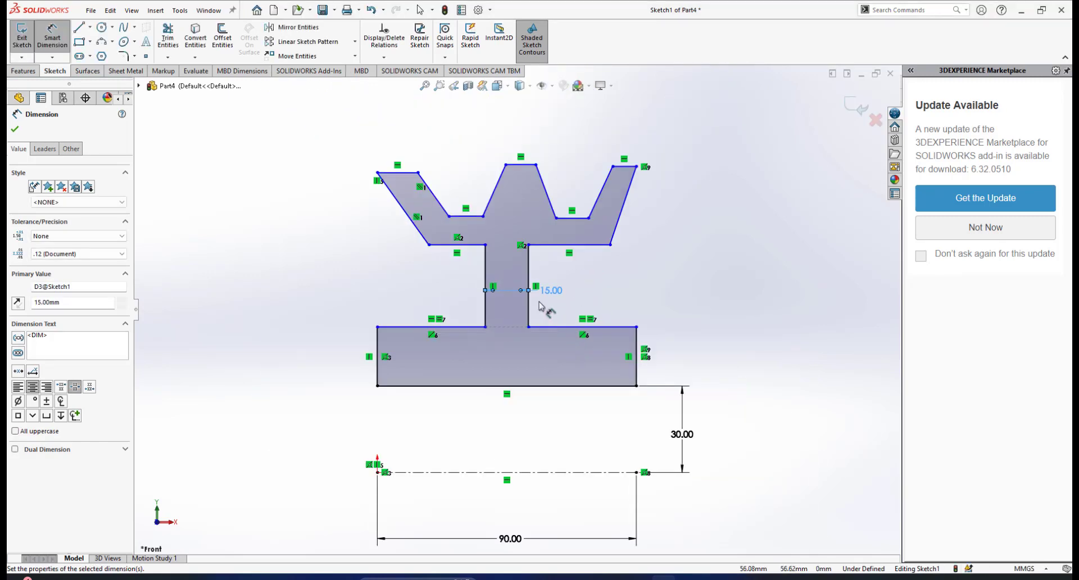
scroll(534, 291, "down", 3)
scroll(574, 346, "up", 3)
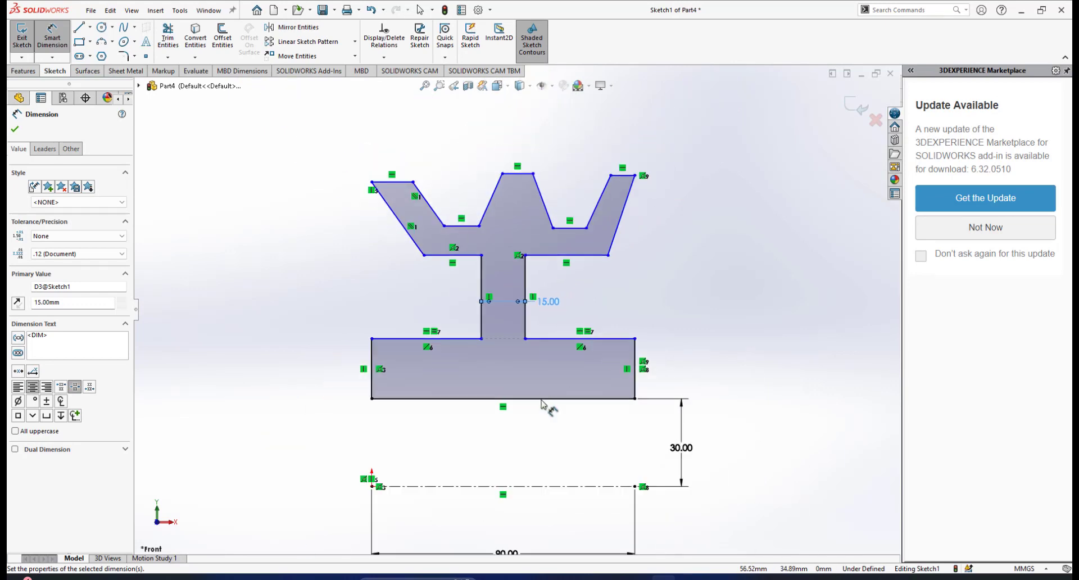
scroll(584, 337, "down", 2)
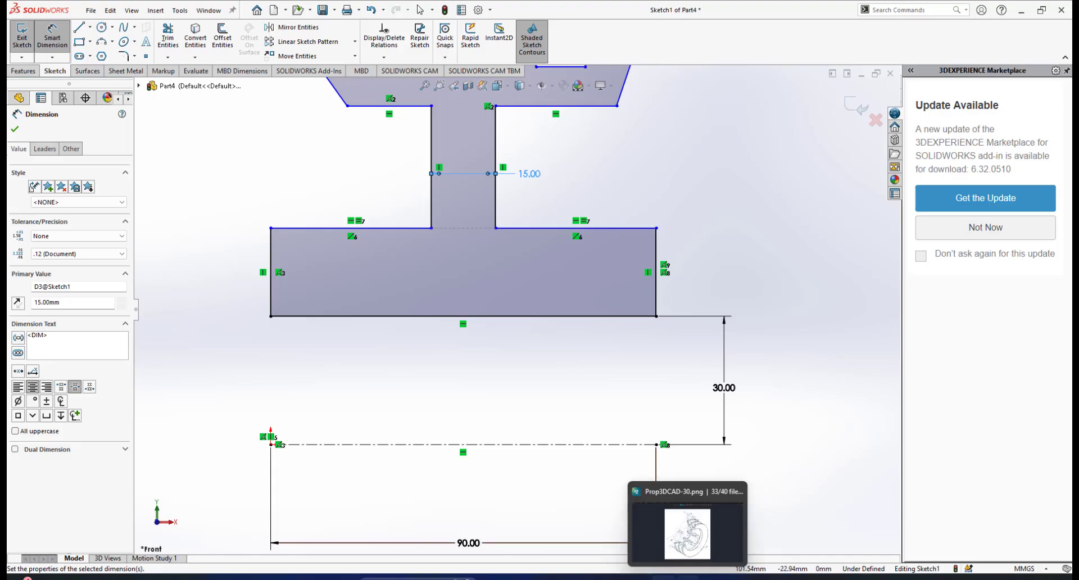
left_click(687, 578)
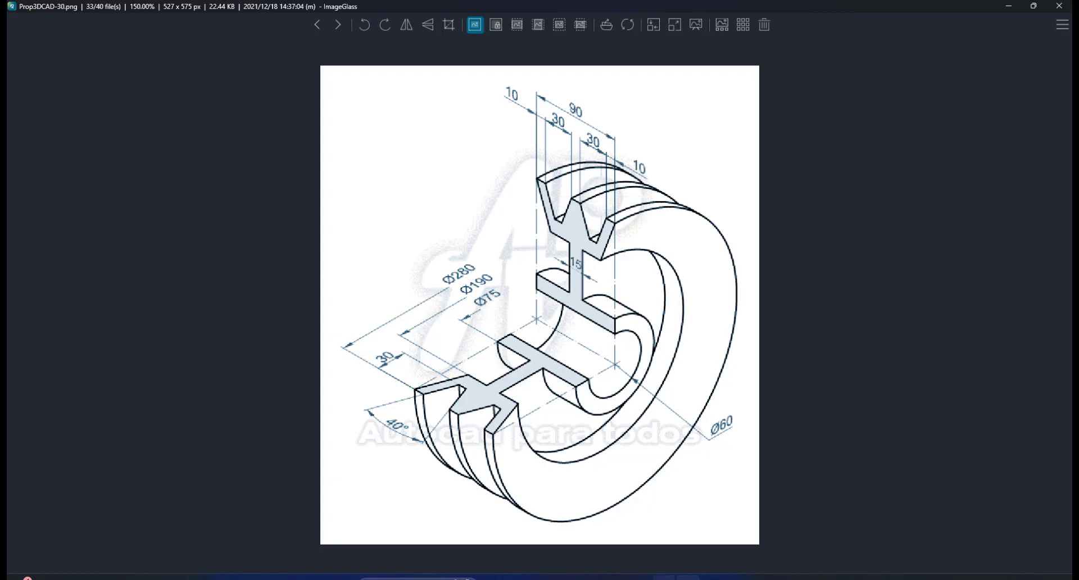
mouse_move(663, 578)
left_click(752, 534)
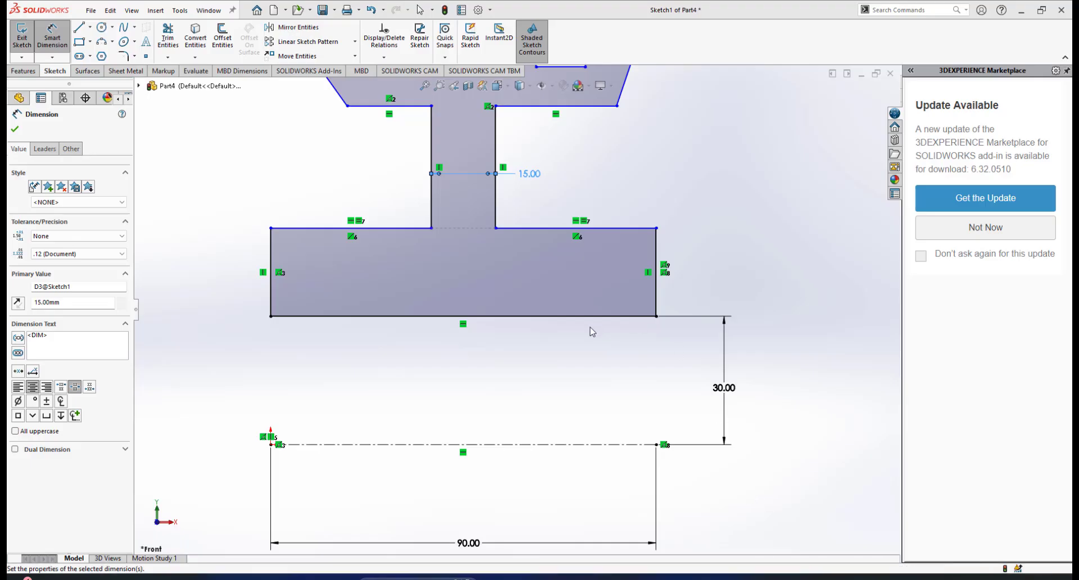
Dimension the distance from the centerline to the hub's top edge and set it to 37.5 mm
left_click(624, 229)
left_click(611, 445)
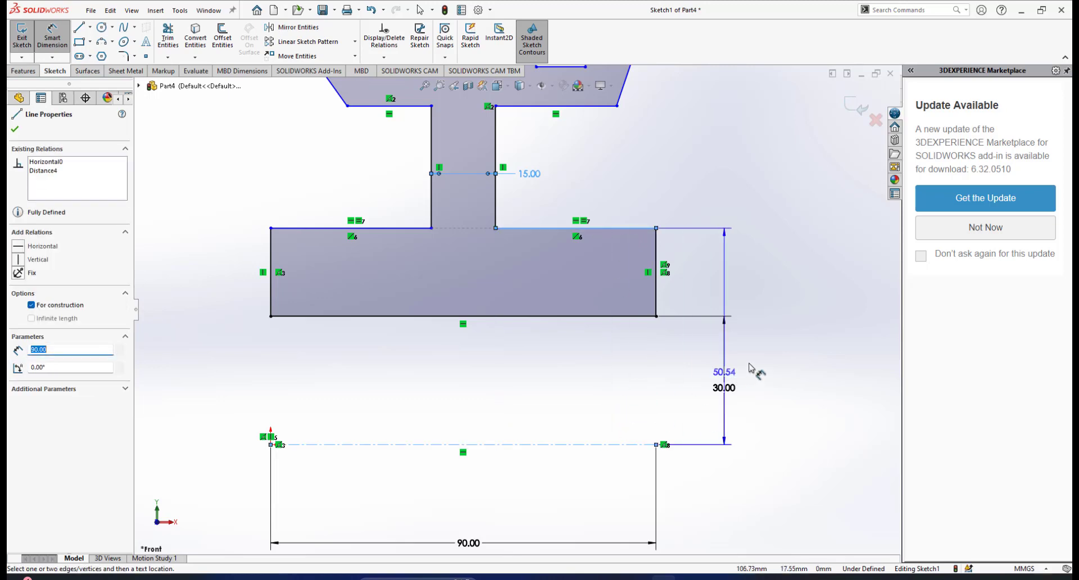
left_click(775, 355)
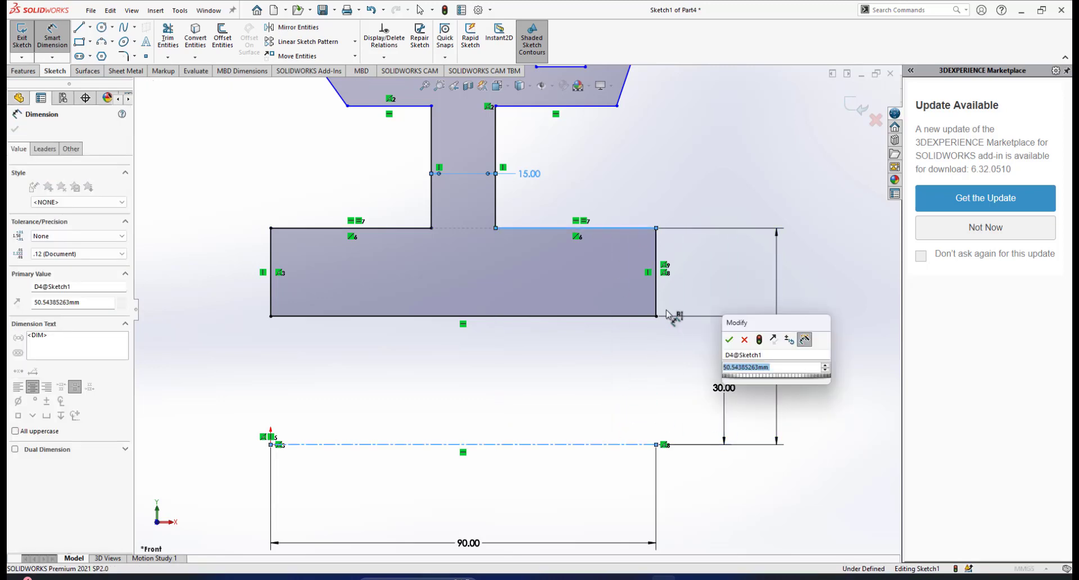
type("37.5")
key("Return")
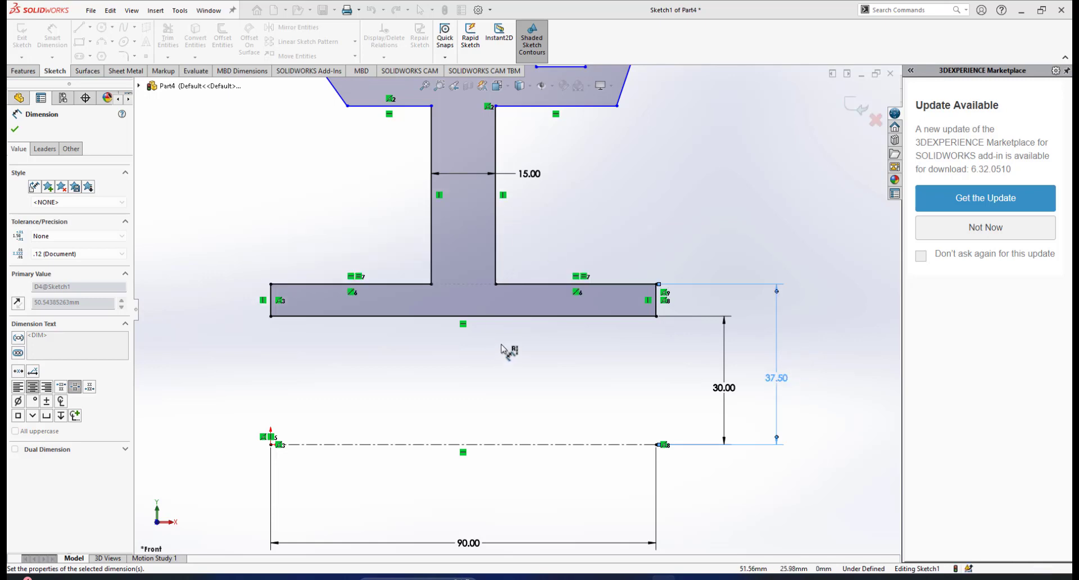
scroll(527, 290, "up", 5)
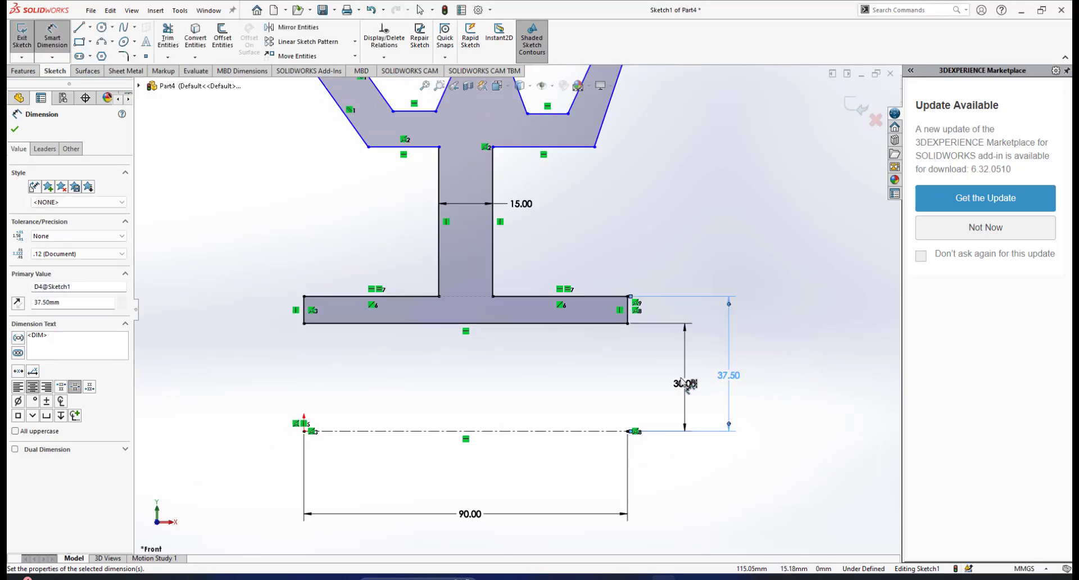
scroll(502, 282, "down", 5)
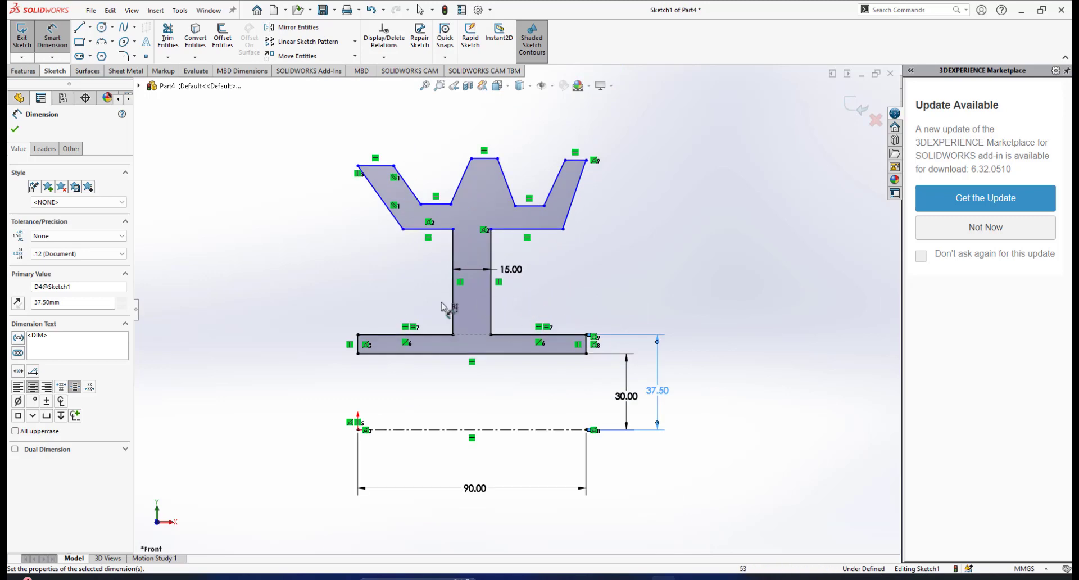
scroll(470, 306, "down", 2)
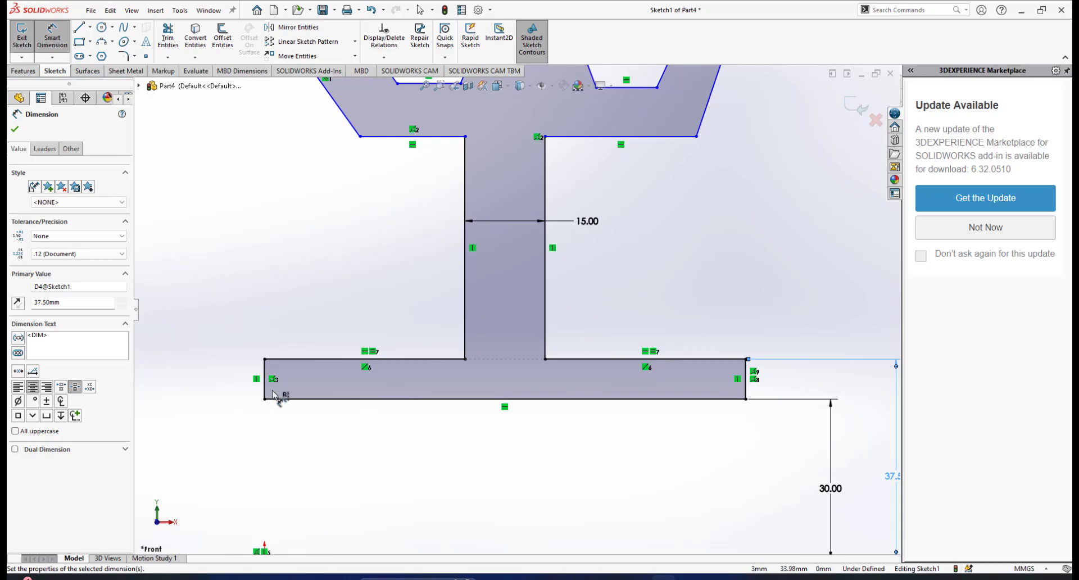
scroll(549, 304, "up", 3)
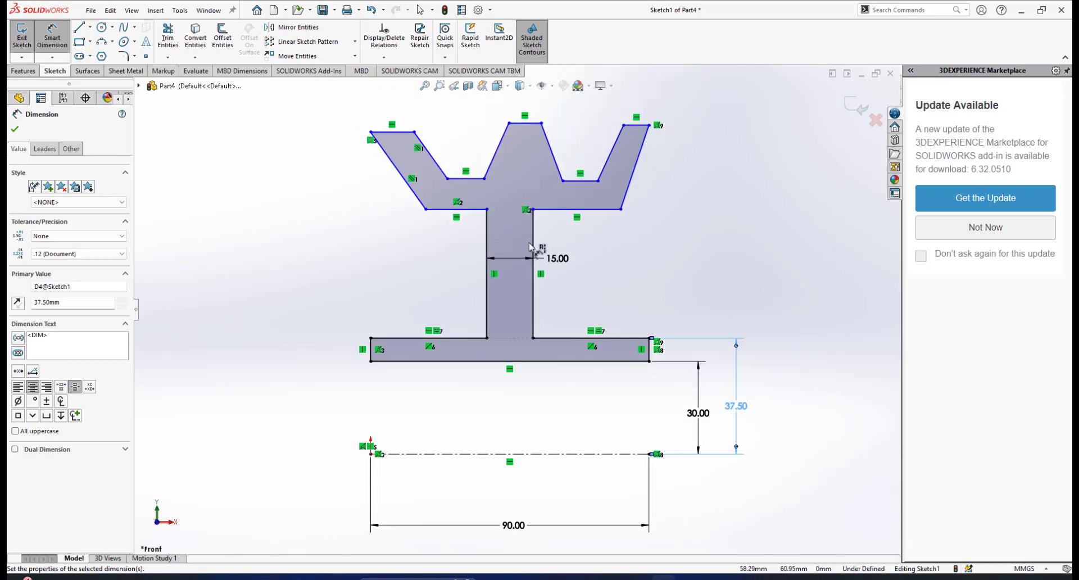
scroll(534, 240, "down", 3)
scroll(500, 202, "down", 1)
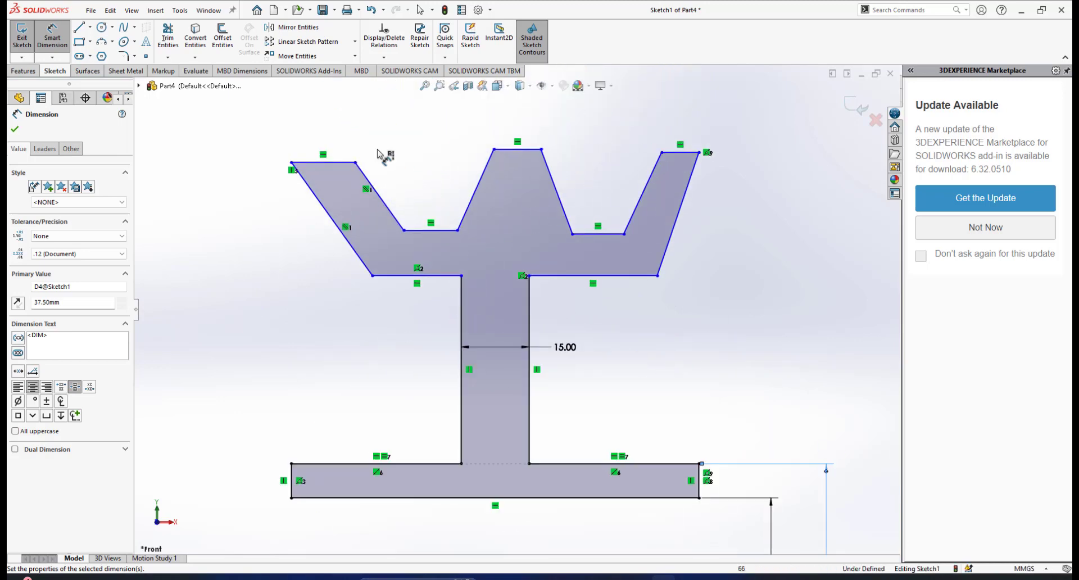
scroll(569, 264, "down", 2)
Leave the dimension tool and move the rim's collinear bottom edges slightly down toward the hub
right_click(742, 352)
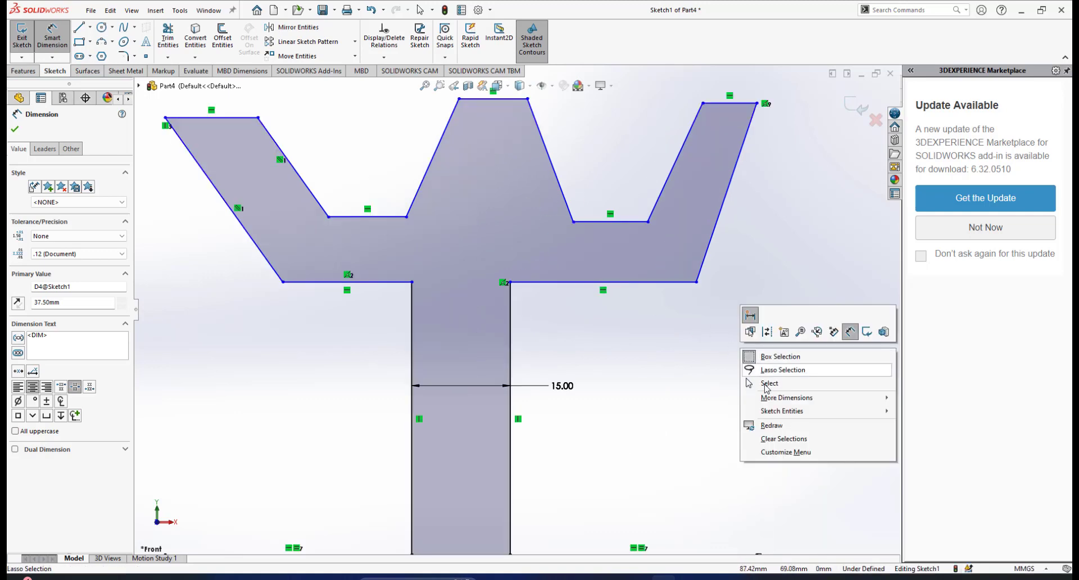
left_click(756, 369)
scroll(500, 302, "up", 2)
scroll(536, 333, "down", 2)
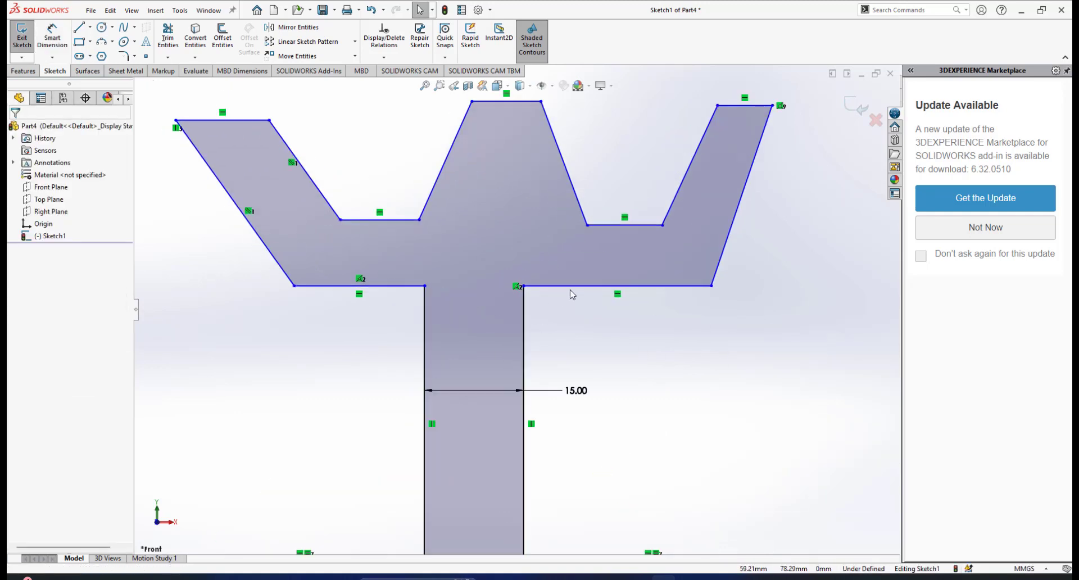
left_click_drag(575, 288, 558, 301)
left_click(597, 349)
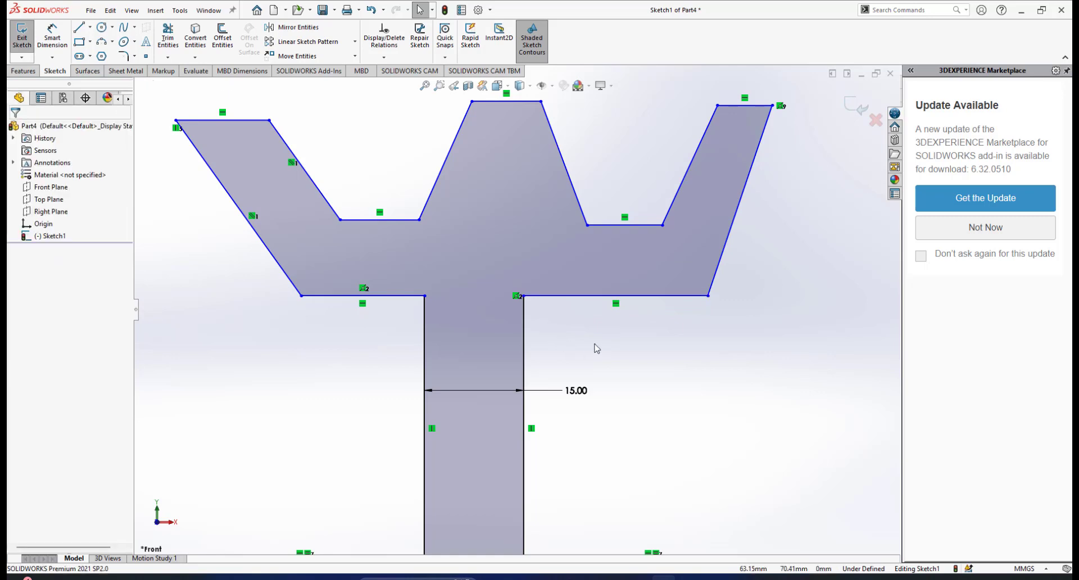
scroll(596, 349, "up", 3)
scroll(527, 265, "down", 3)
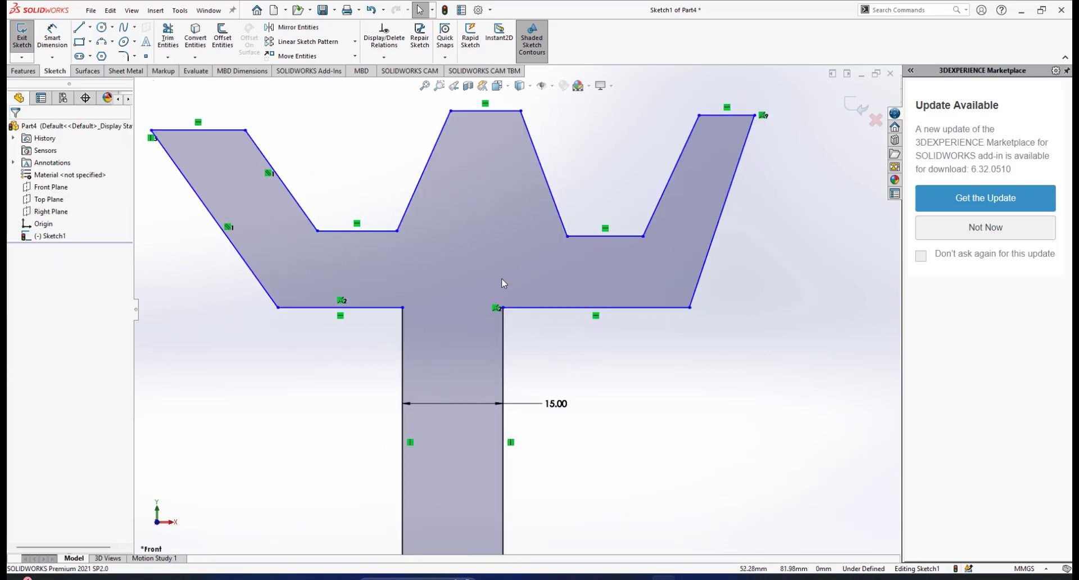
Check the rim's groove and top edge widths in the reference drawing and return to the Part4 sketch
scroll(501, 278, "up", 3)
scroll(504, 278, "down", 2)
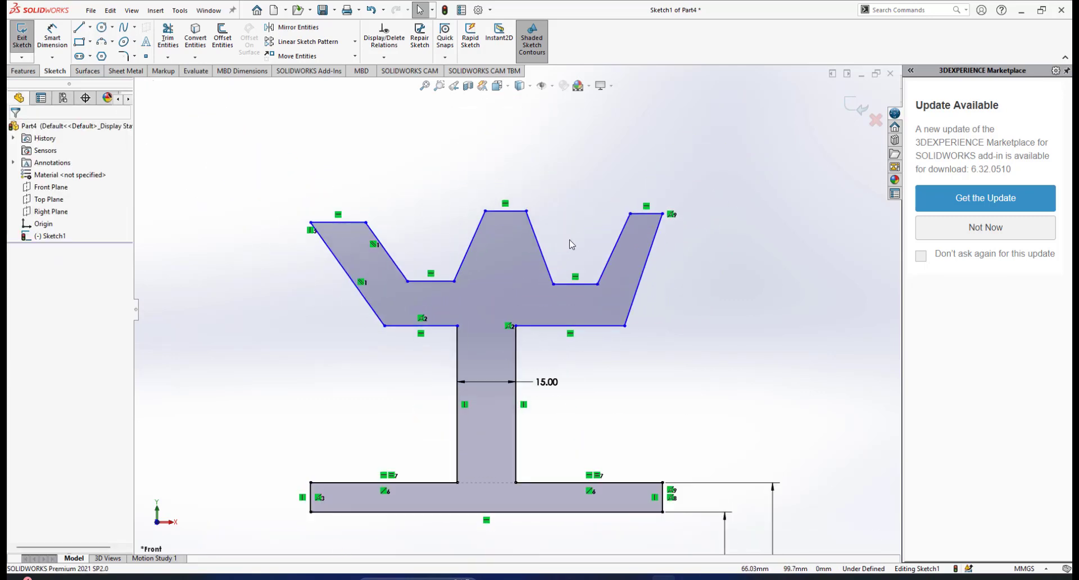
scroll(571, 245, "down", 2)
left_click(687, 577)
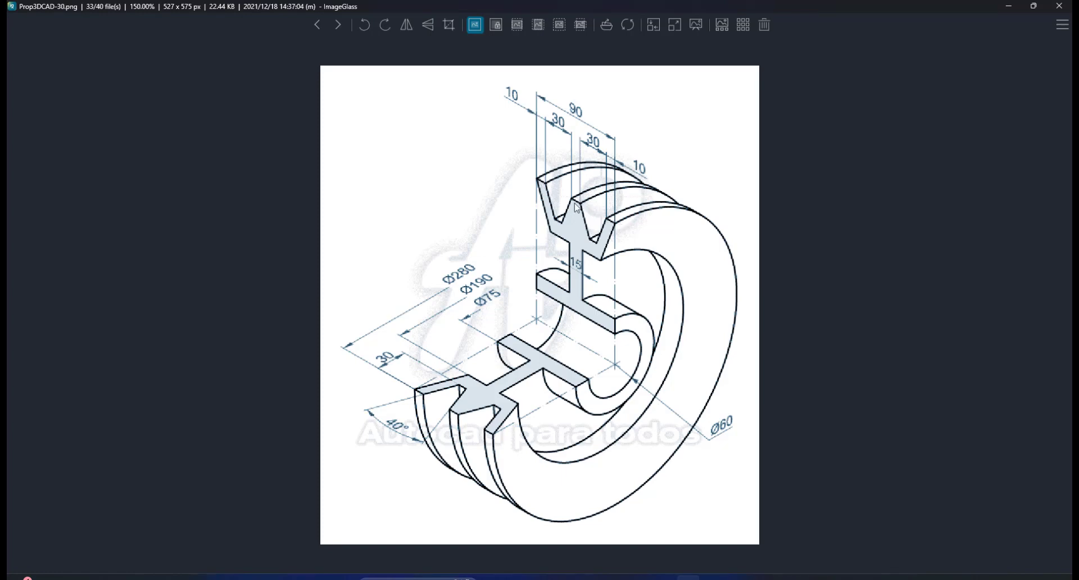
mouse_move(664, 578)
left_click(764, 501)
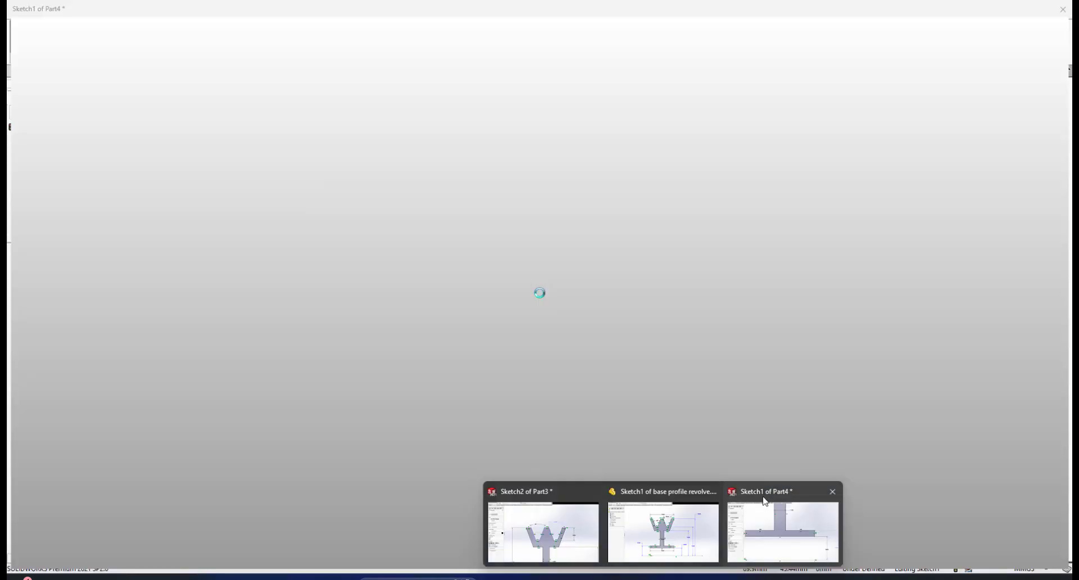
scroll(547, 313, "down", 5)
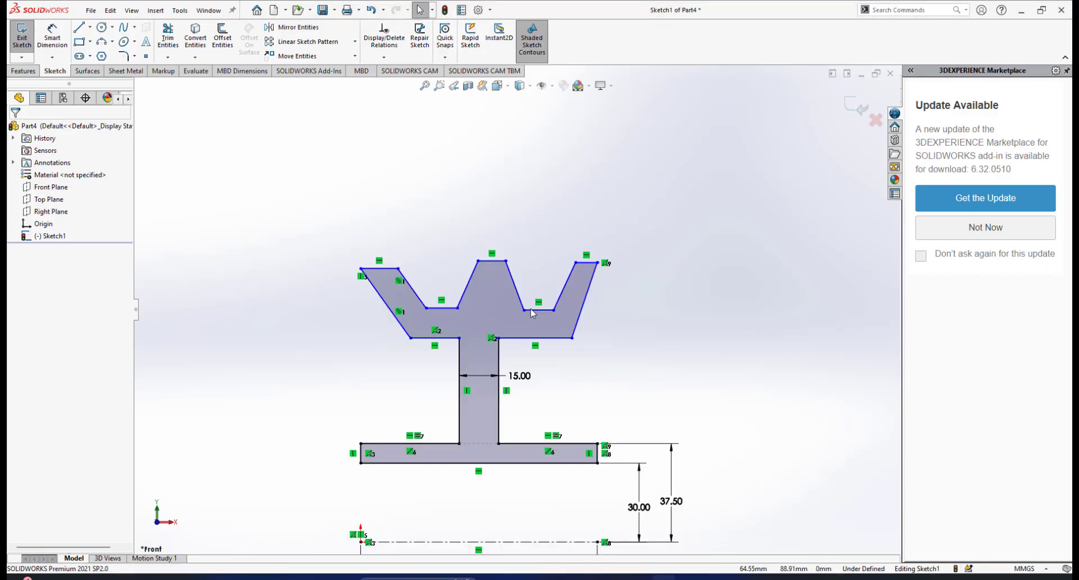
scroll(542, 306, "up", 3)
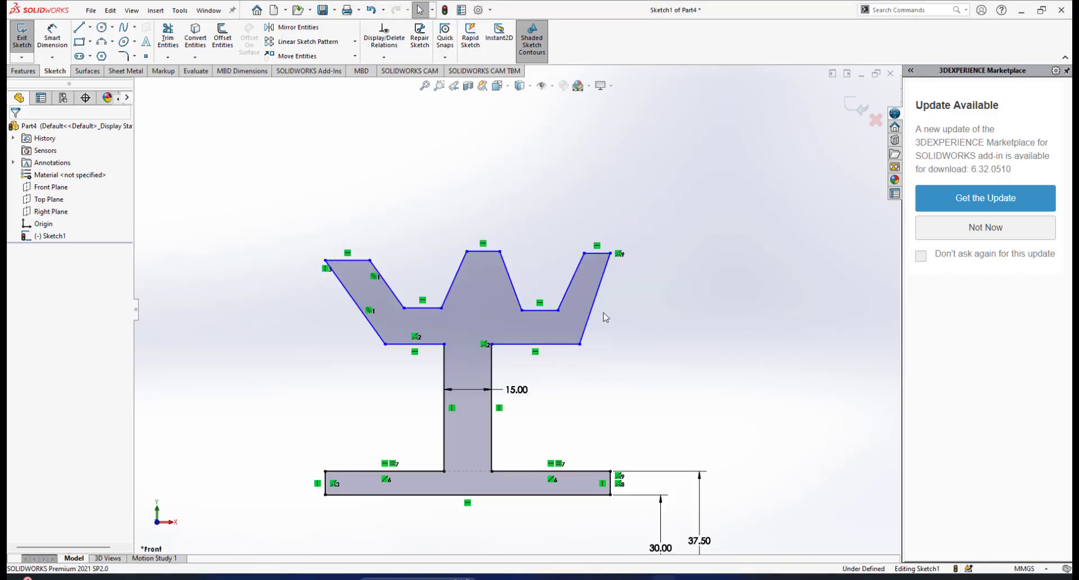
Make the three horizontal top edges of the rim collinear
left_click(607, 244)
left_click(472, 247, "ctrl")
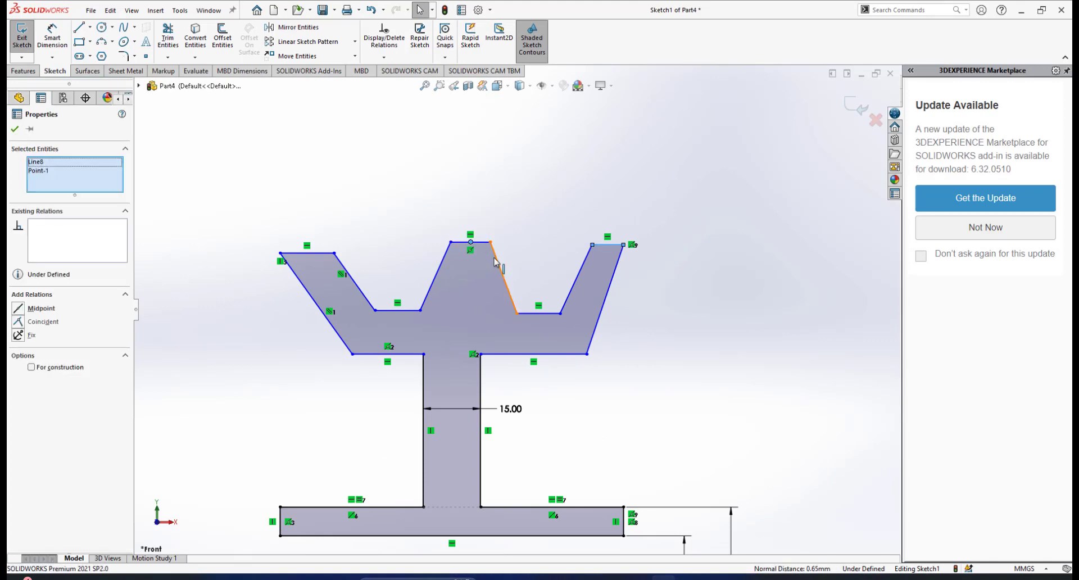
key("Escape")
left_click(612, 247)
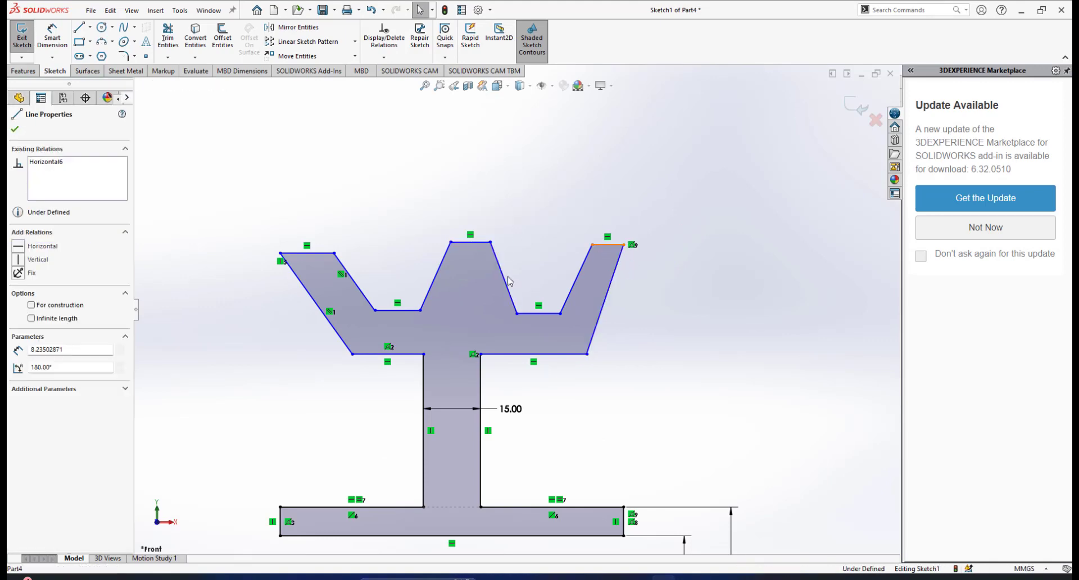
left_click(480, 244, "ctrl")
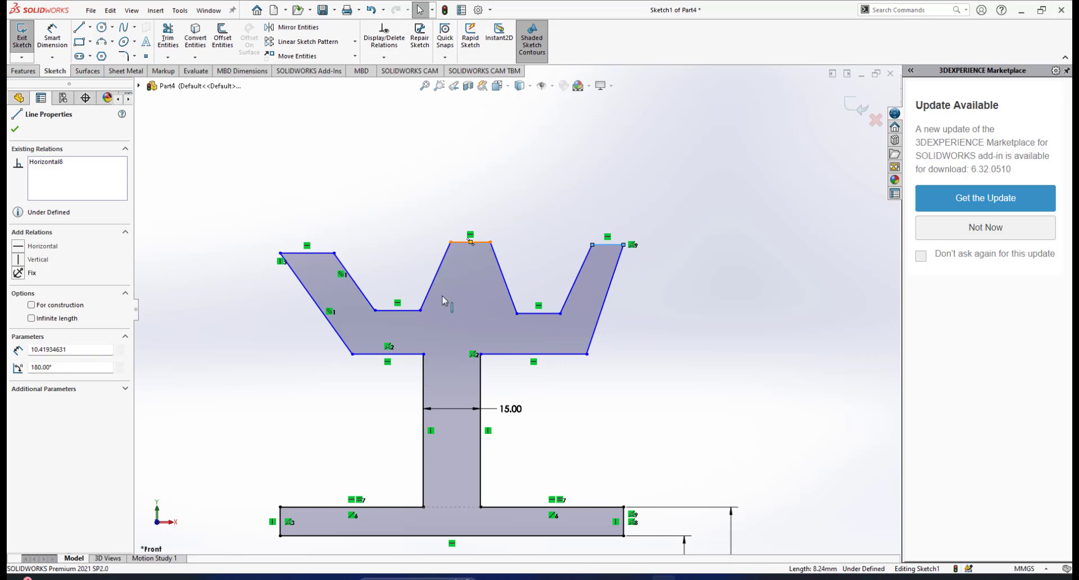
left_click(325, 254, "ctrl")
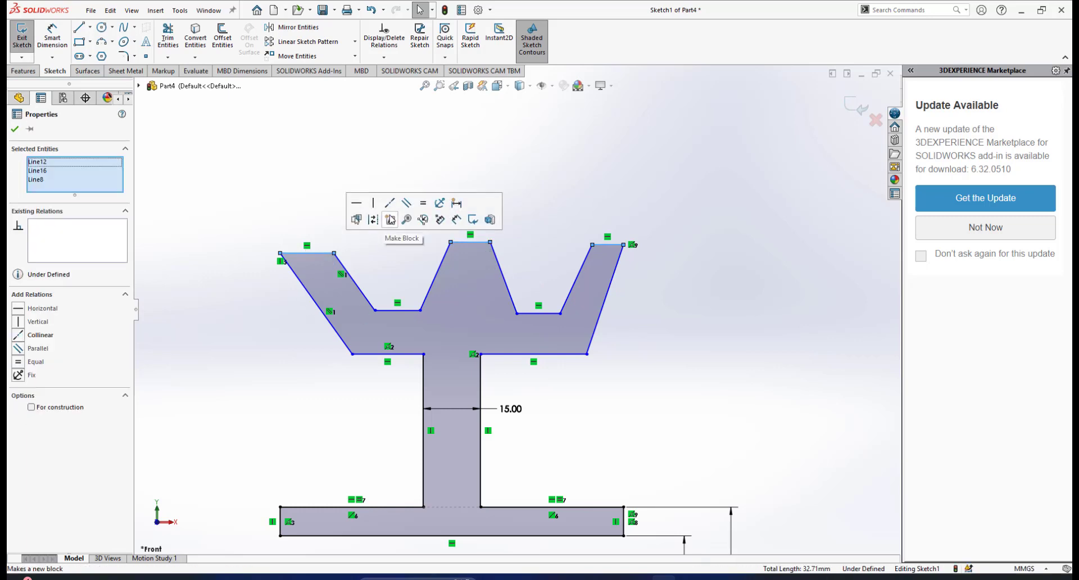
left_click(390, 204)
left_click(665, 305)
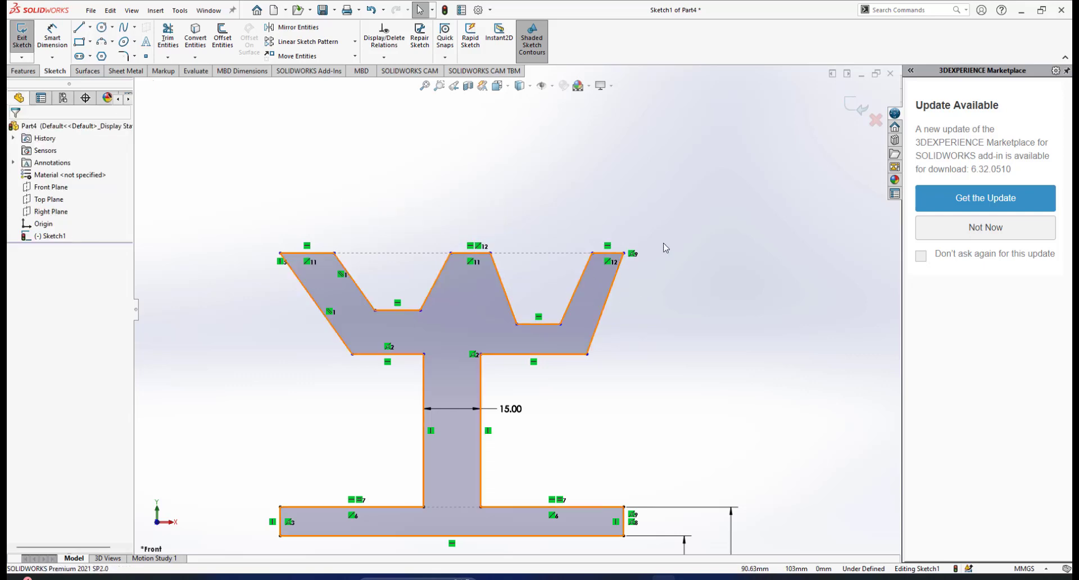
Move the rim's collinear top edges upward, and lower them slightly to adjust the rim's height
left_click_drag(614, 256, 618, 231)
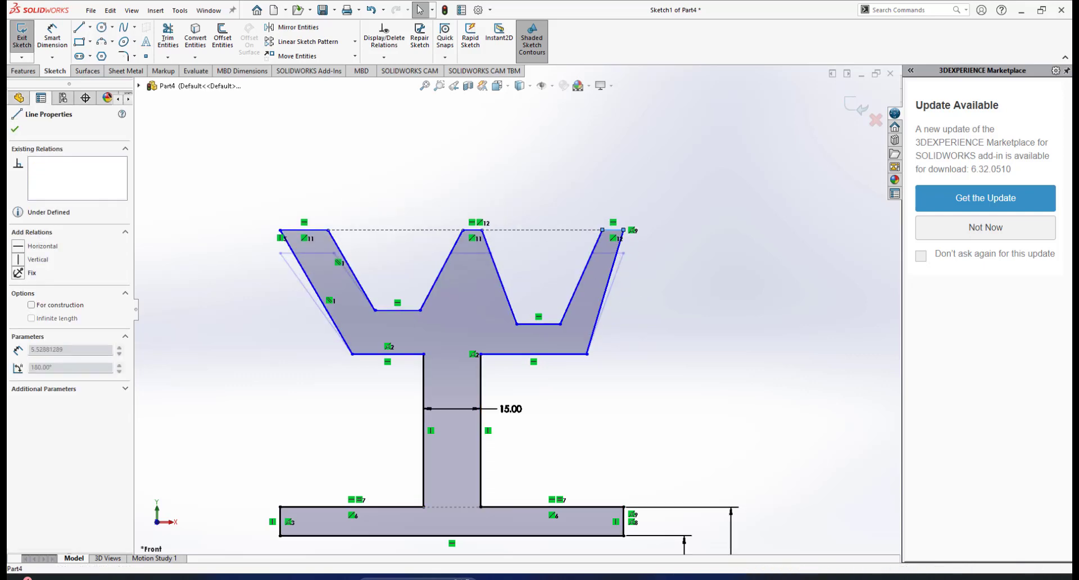
left_click(646, 293)
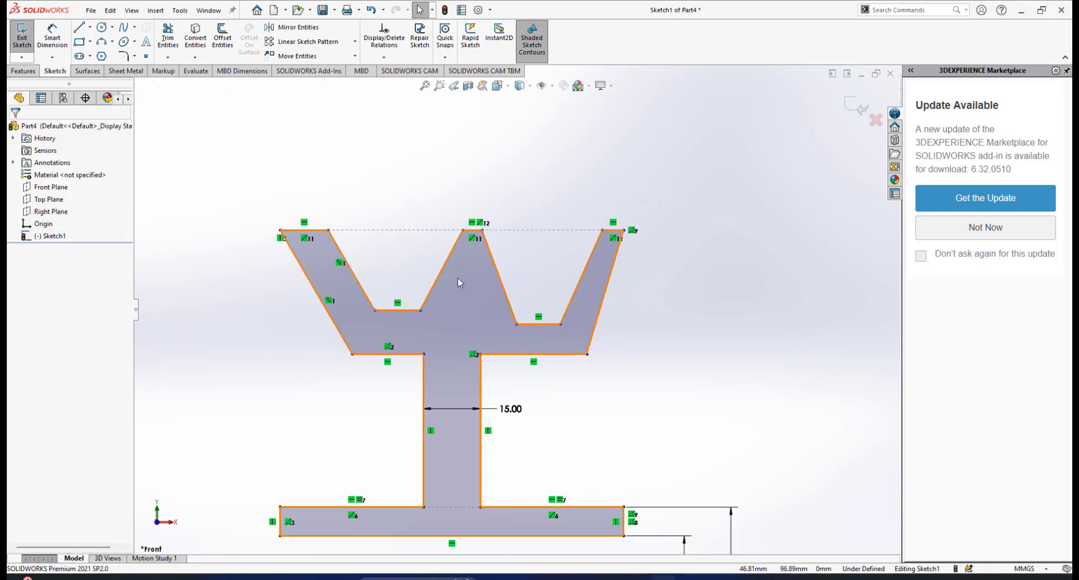
scroll(450, 272, "down", 2)
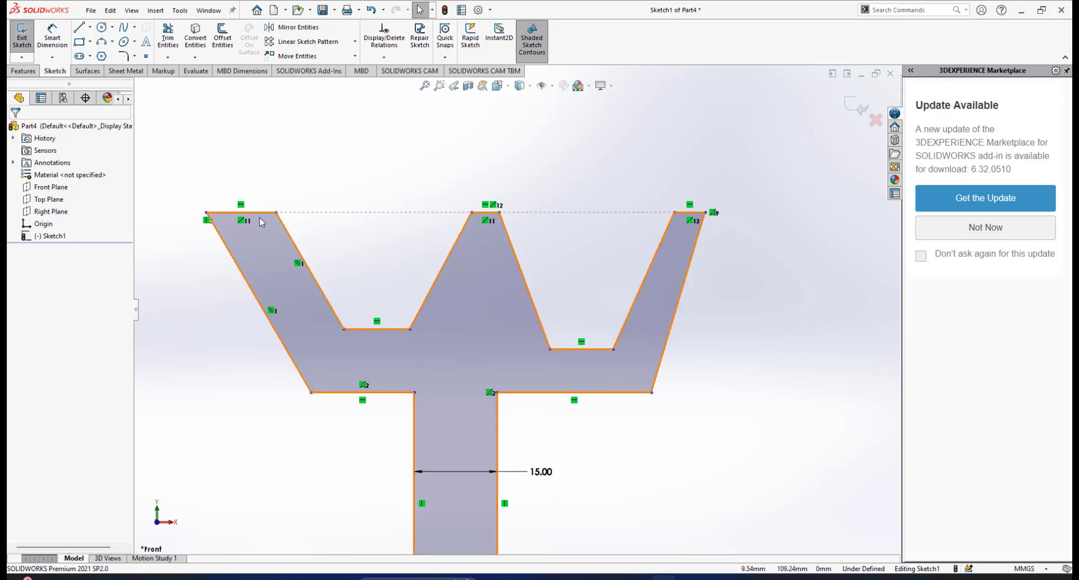
left_click_drag(268, 177, 284, 222)
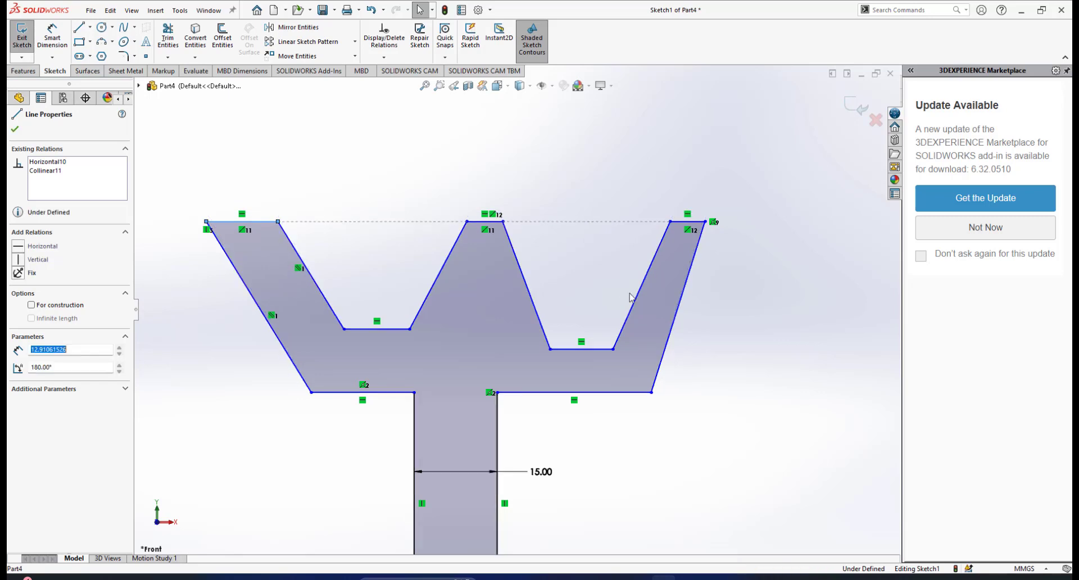
left_click(729, 331)
scroll(544, 321, "up", 2)
scroll(544, 303, "down", 2)
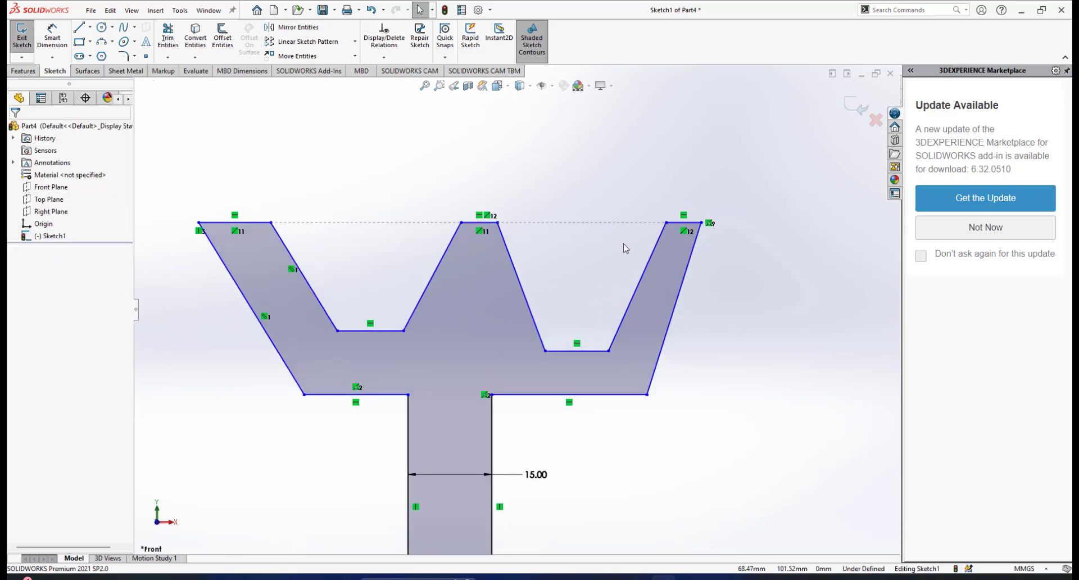
Recheck the reference drawing and make the rim's three top edges equal in length
left_click(695, 576)
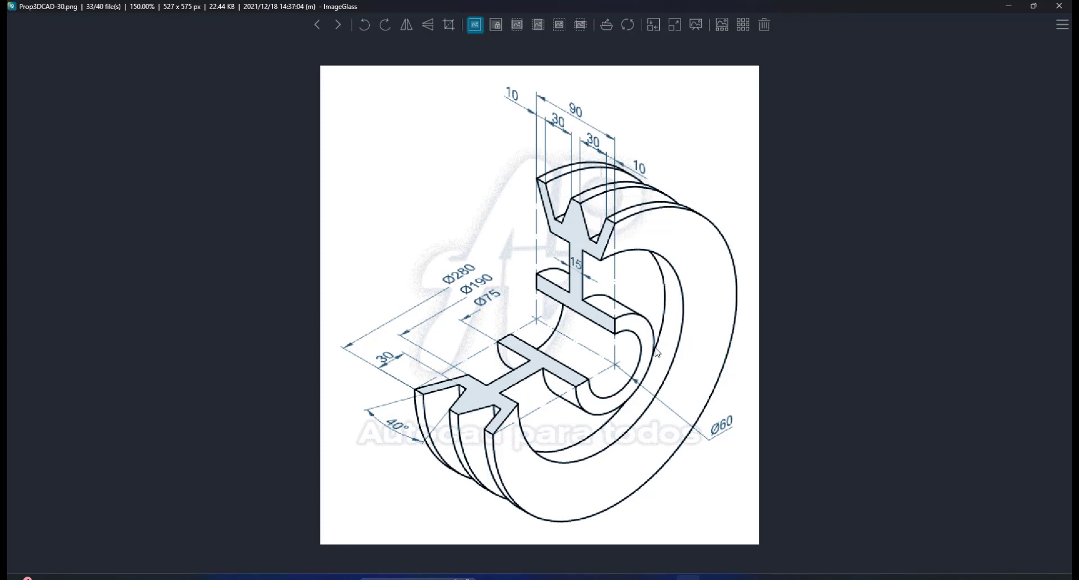
mouse_move(680, 575)
left_click(742, 499)
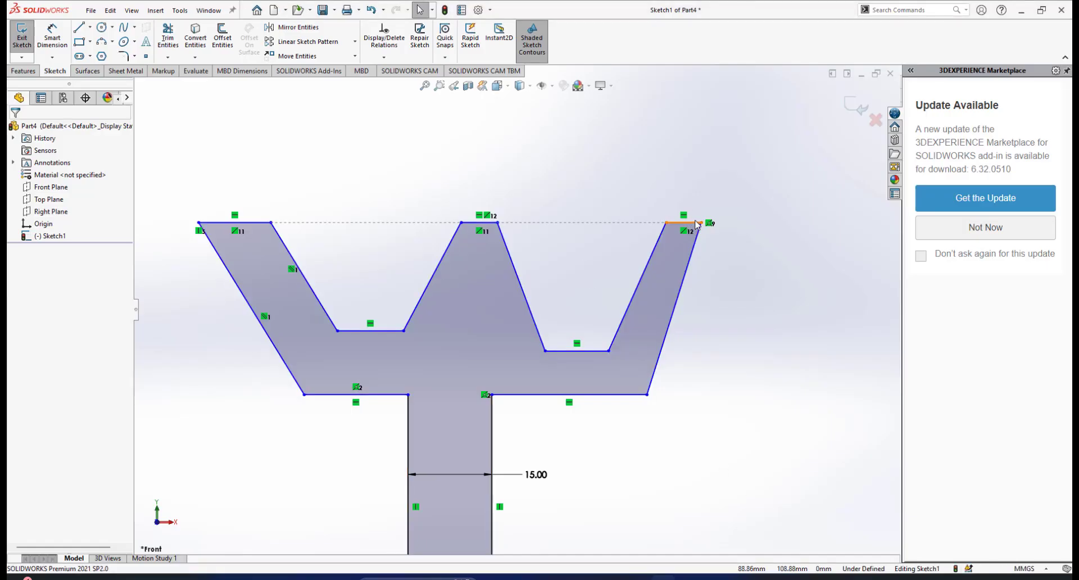
left_click(683, 223)
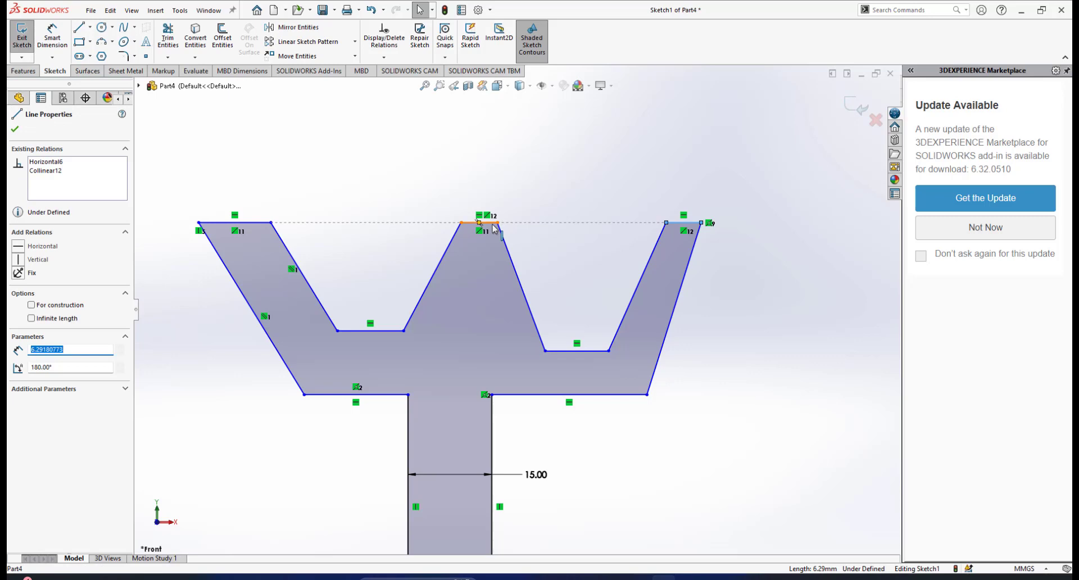
left_click(493, 223, "ctrl")
left_click(253, 224, "ctrl")
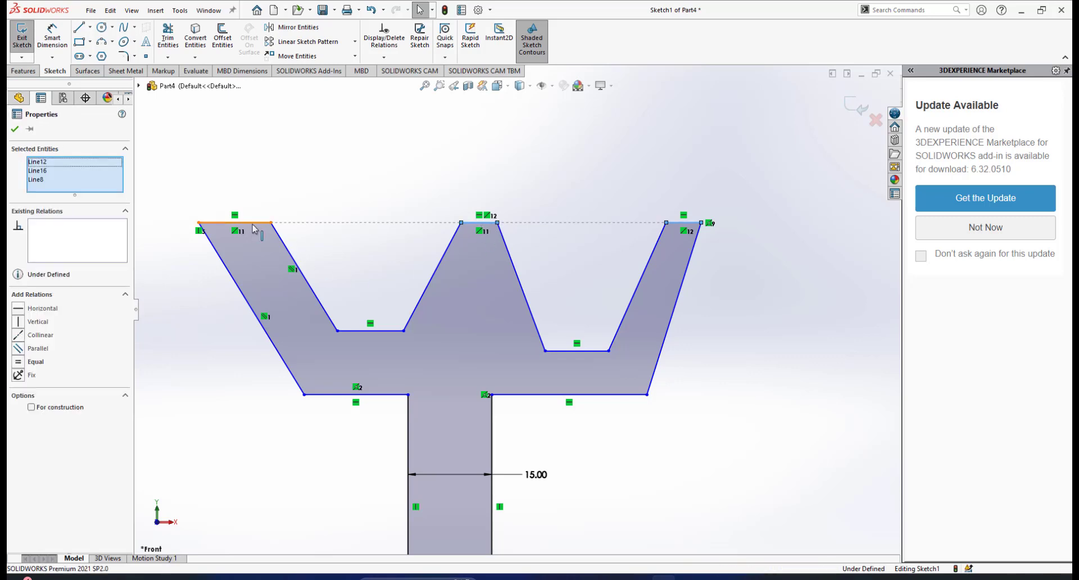
left_click(354, 179)
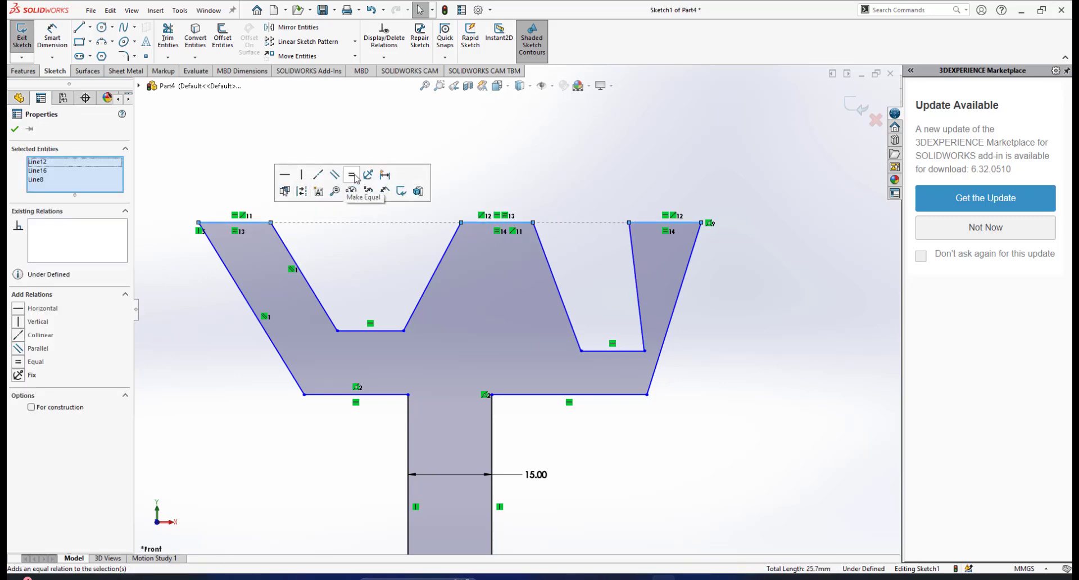
left_click(702, 294)
Reshape the right groove by moving its floor corners and shifting the middle top edge to the left
scroll(620, 299, "up", 2)
scroll(620, 299, "down", 2)
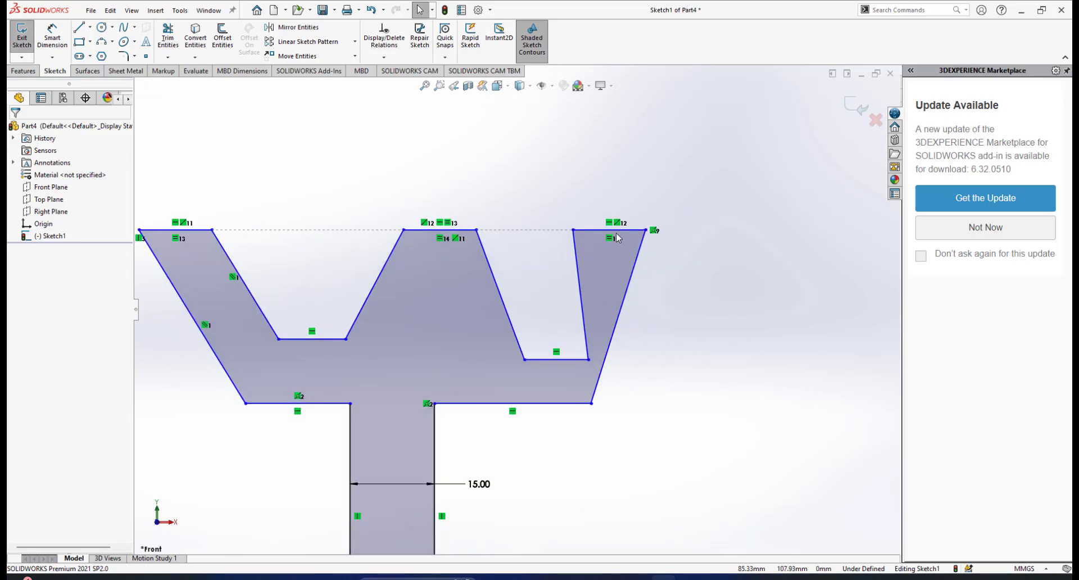
scroll(505, 343, "down", 2)
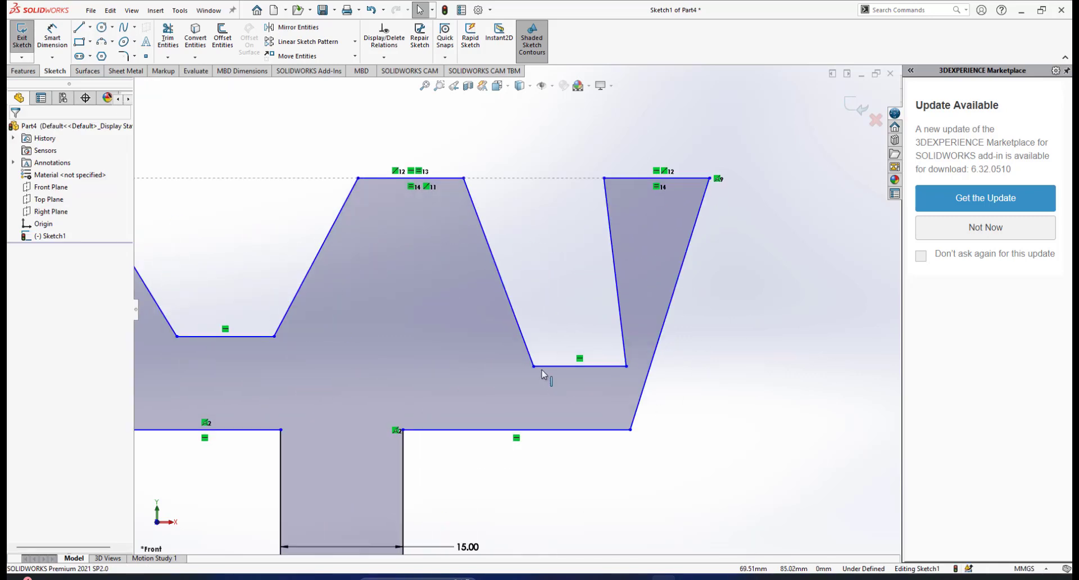
left_click_drag(533, 367, 477, 354)
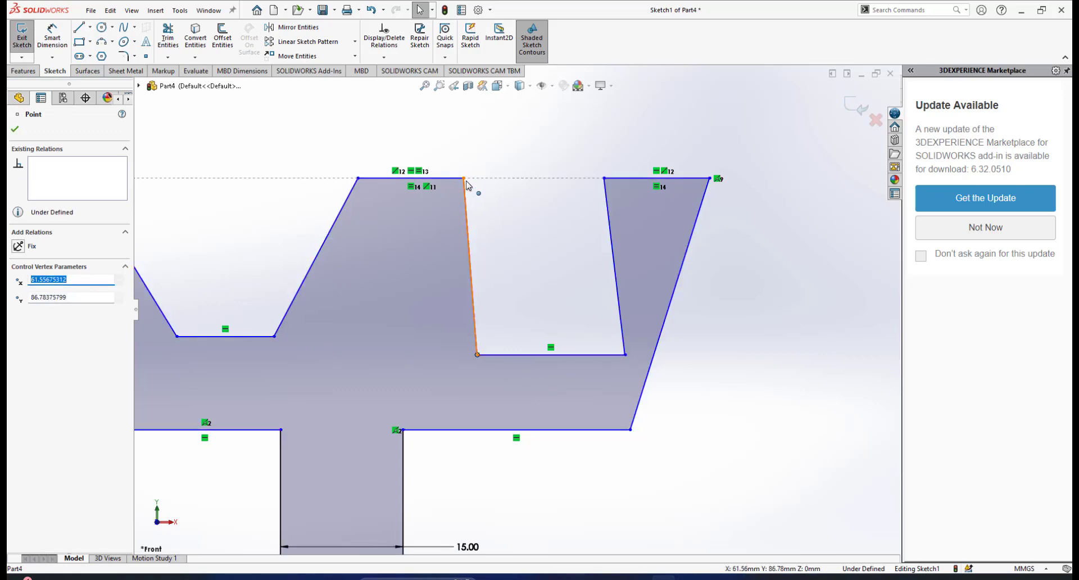
left_click_drag(452, 181, 411, 181)
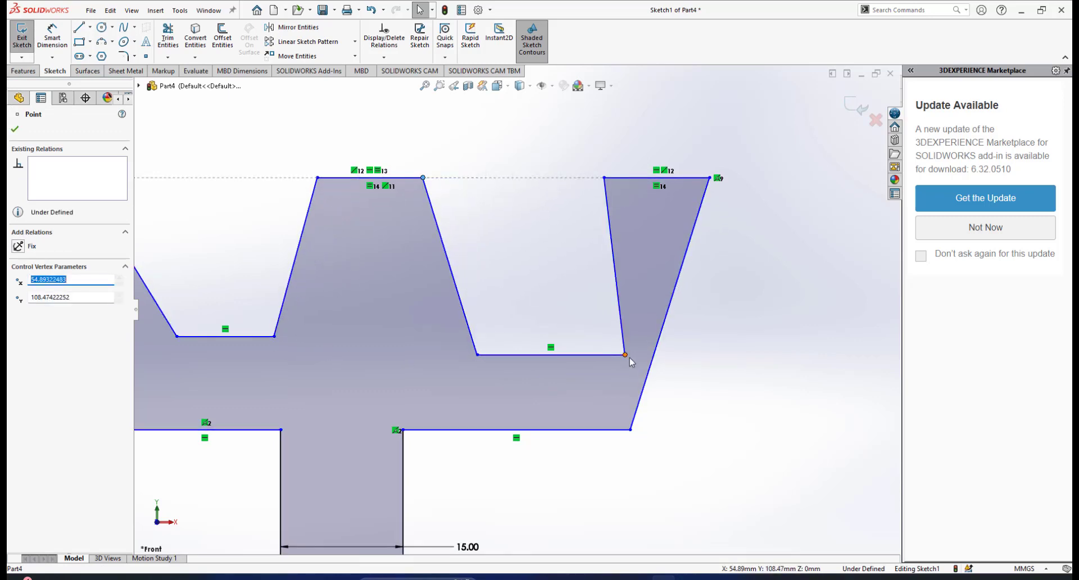
mouse_move(623, 358)
left_mouse_down()
mouse_move(561, 361)
mouse_move(662, 342)
mouse_move(638, 350)
left_mouse_up()
left_click(529, 280)
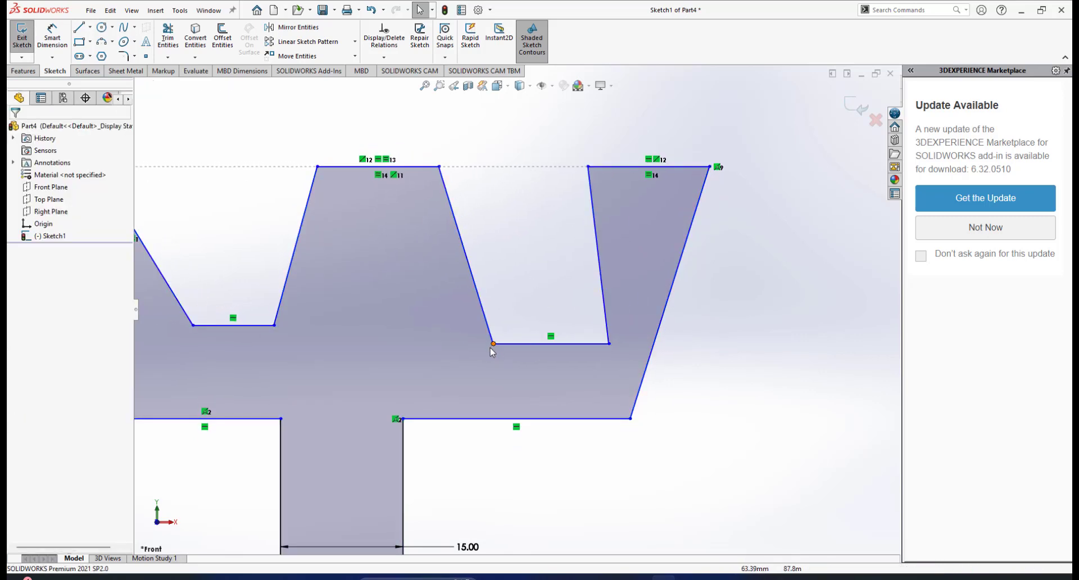
Adjust the floor corners of both grooves and the right wall's inner top corner, narrowing the groove floors and slanting the right wall outward
left_click_drag(492, 343, 447, 345)
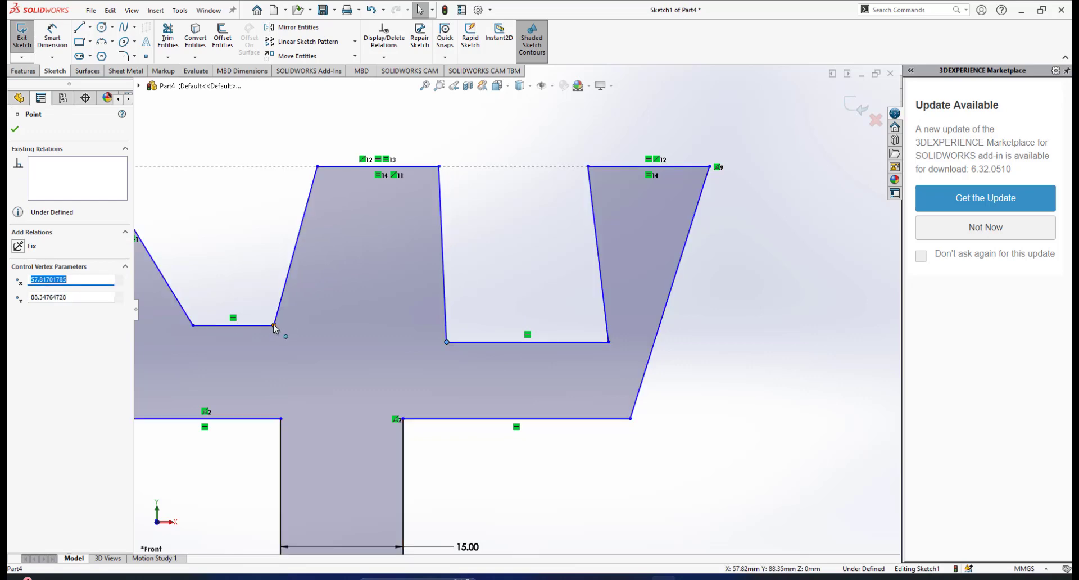
left_click_drag(274, 325, 255, 339)
scroll(499, 272, "up", 2)
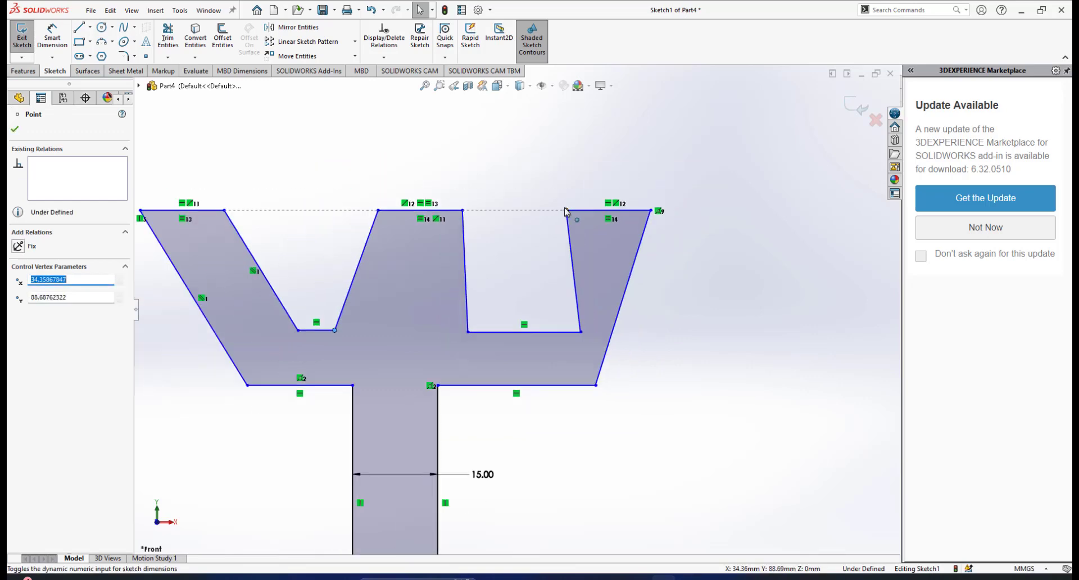
mouse_move(566, 210)
left_mouse_down()
mouse_move(585, 209)
mouse_move(571, 215)
left_mouse_up()
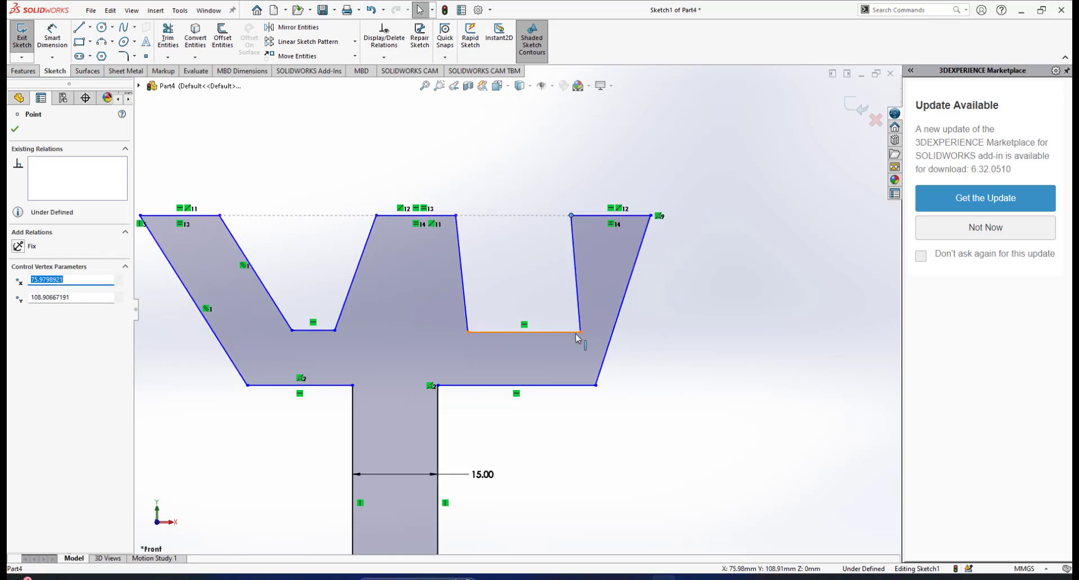
left_click_drag(582, 336, 539, 340)
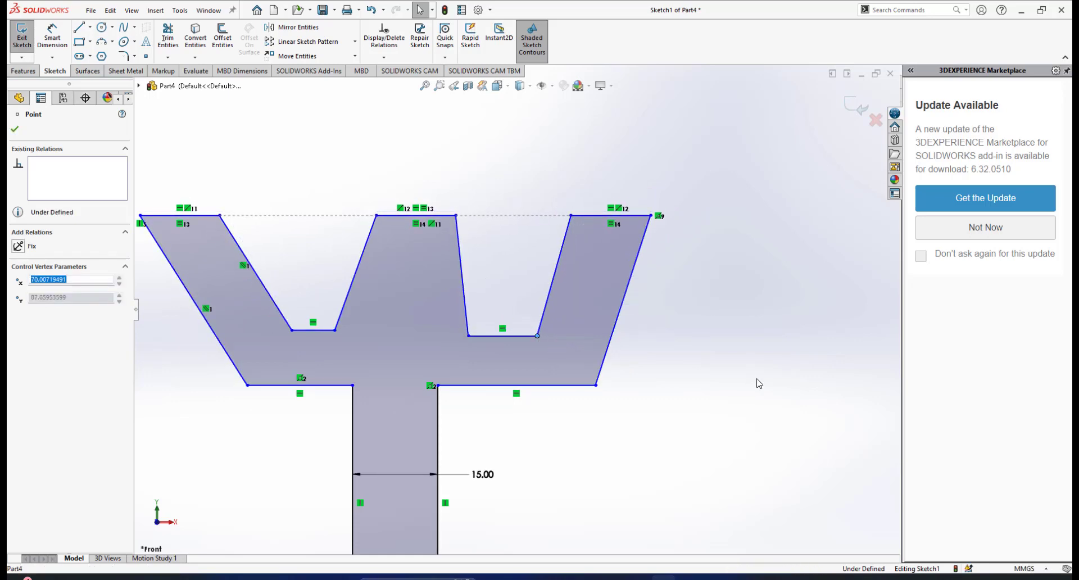
left_click(635, 378)
Make the floor edges of the two grooves collinear
scroll(634, 378, "up", 2)
scroll(431, 336, "down", 5)
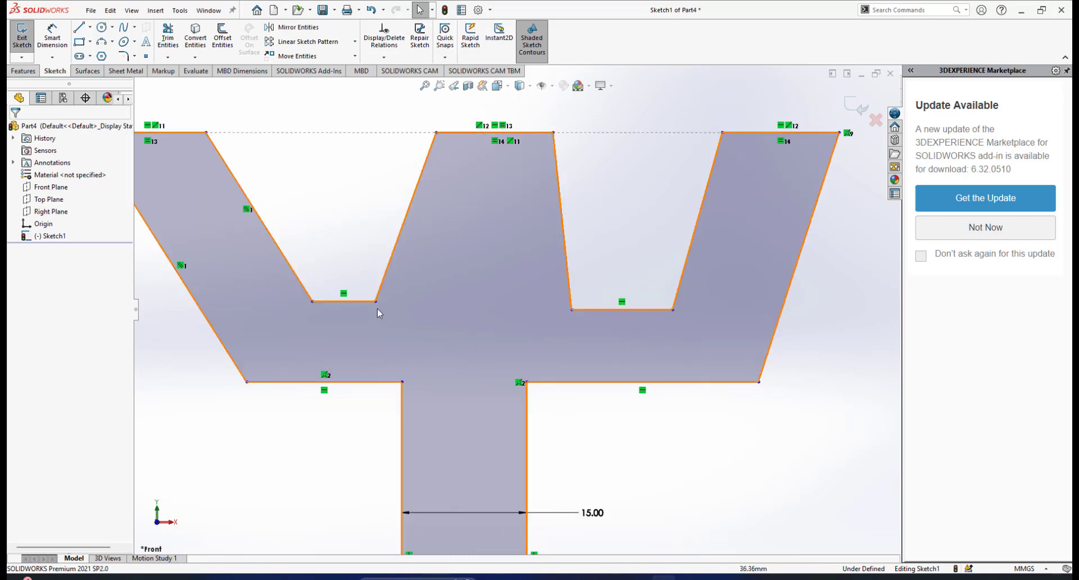
left_click(635, 312)
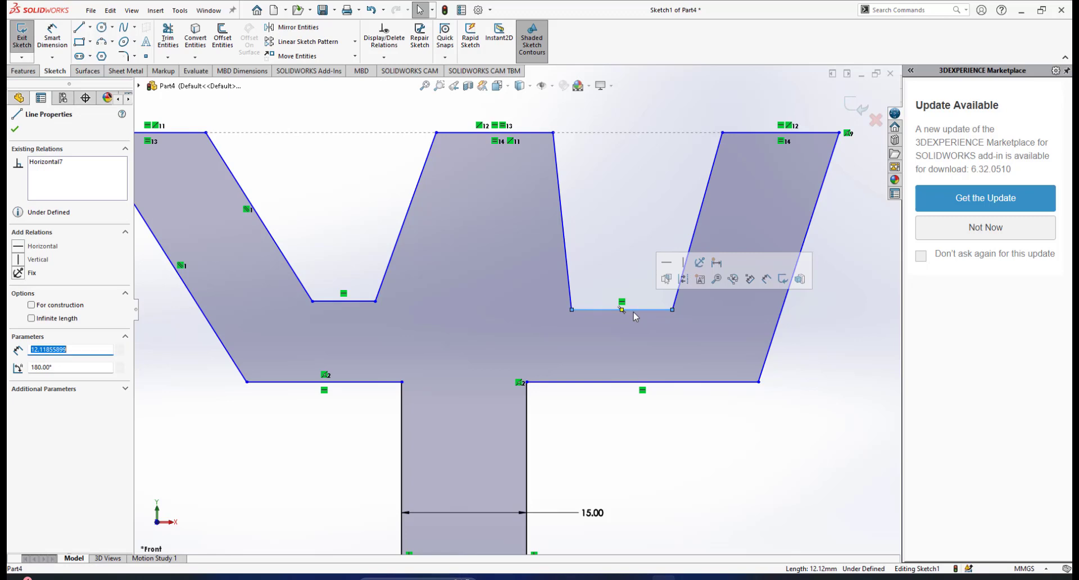
left_click(355, 303, "ctrl")
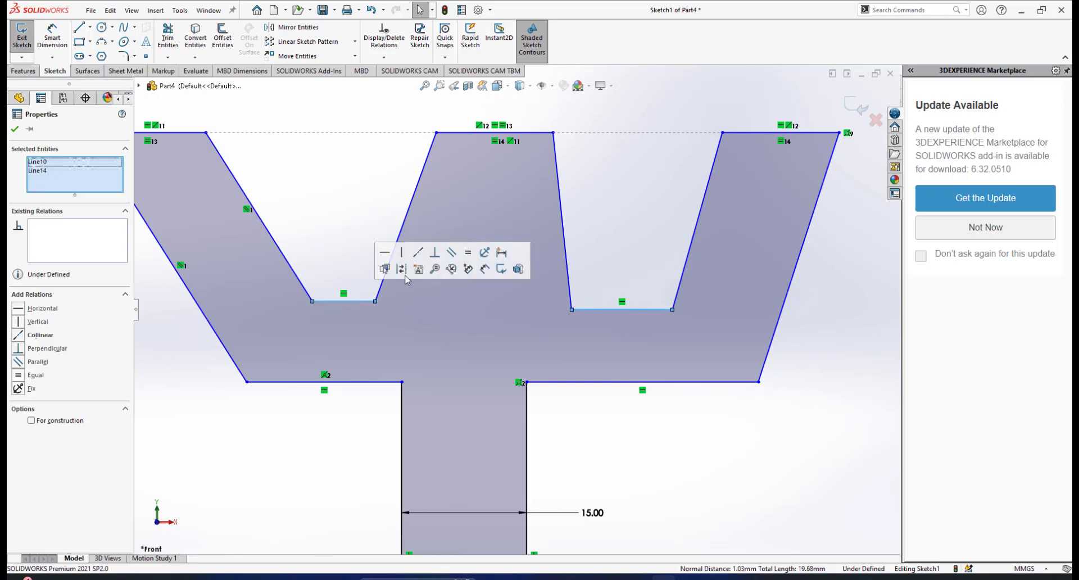
left_click(418, 258)
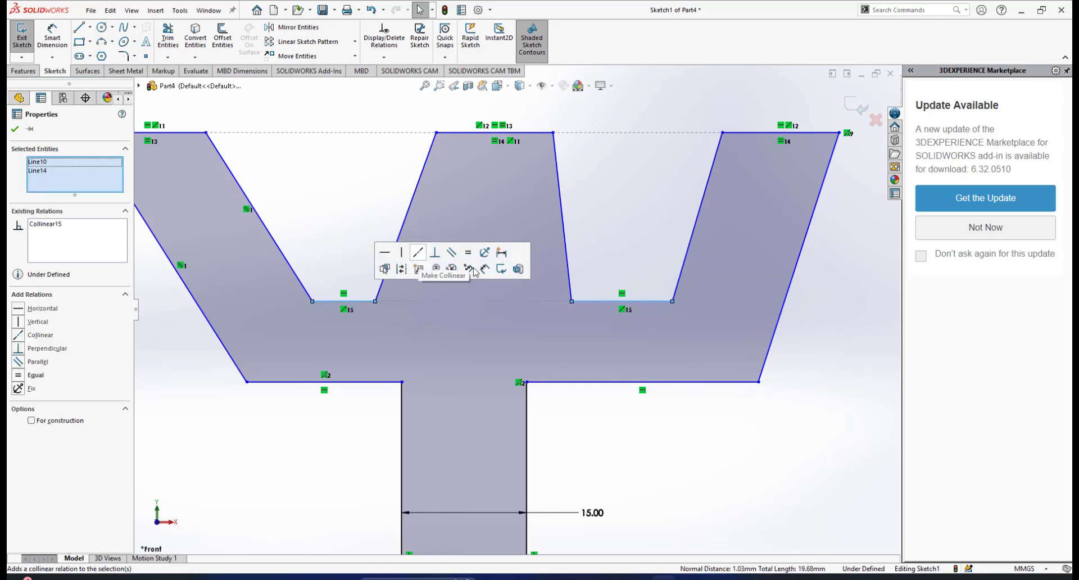
left_click(731, 449)
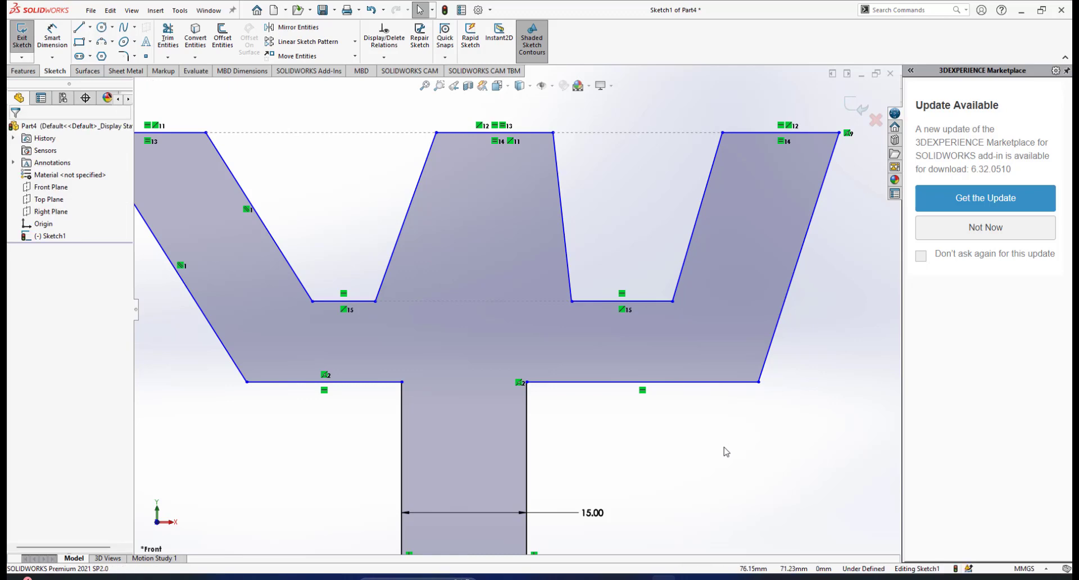
Make the floor edges of the two grooves equal in length
left_click(660, 302)
left_click(343, 302, "ctrl")
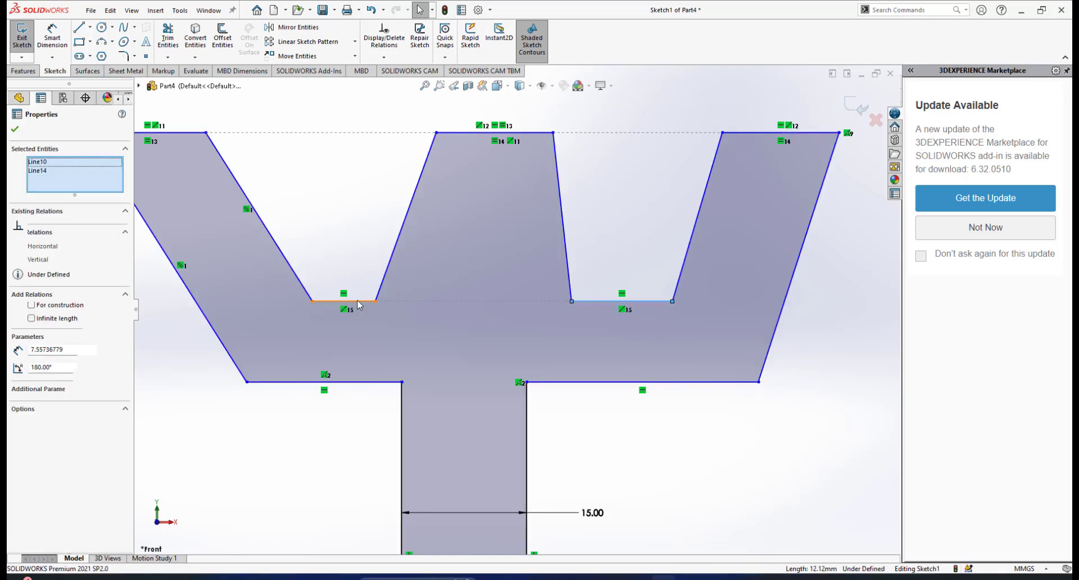
left_click(469, 255)
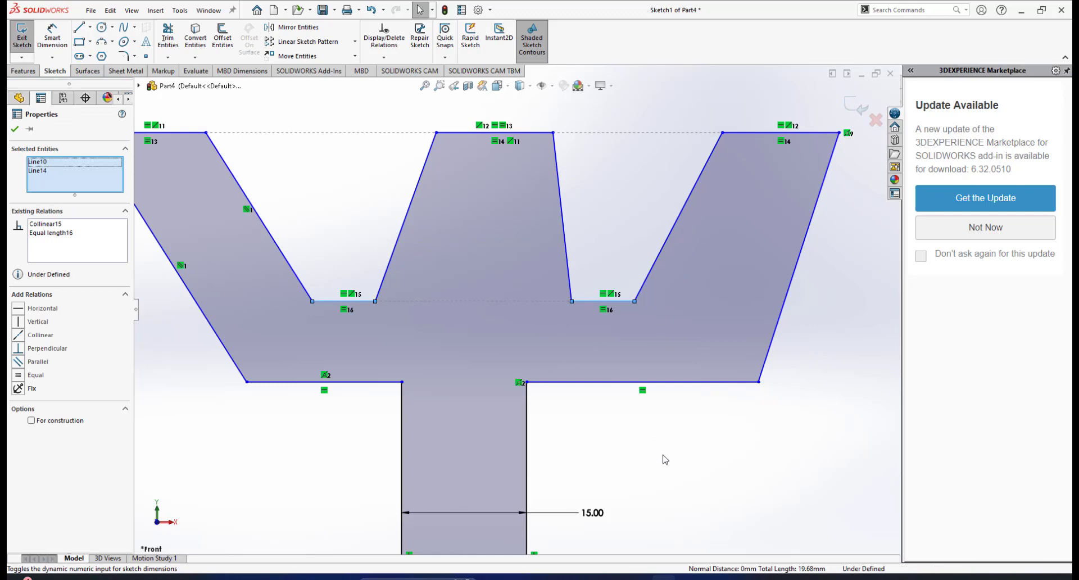
left_click(662, 448)
Inspect the whole rim profile and check the reference drawing in ImageGlass for the pulley's outer diameter
key("z")
key("z")
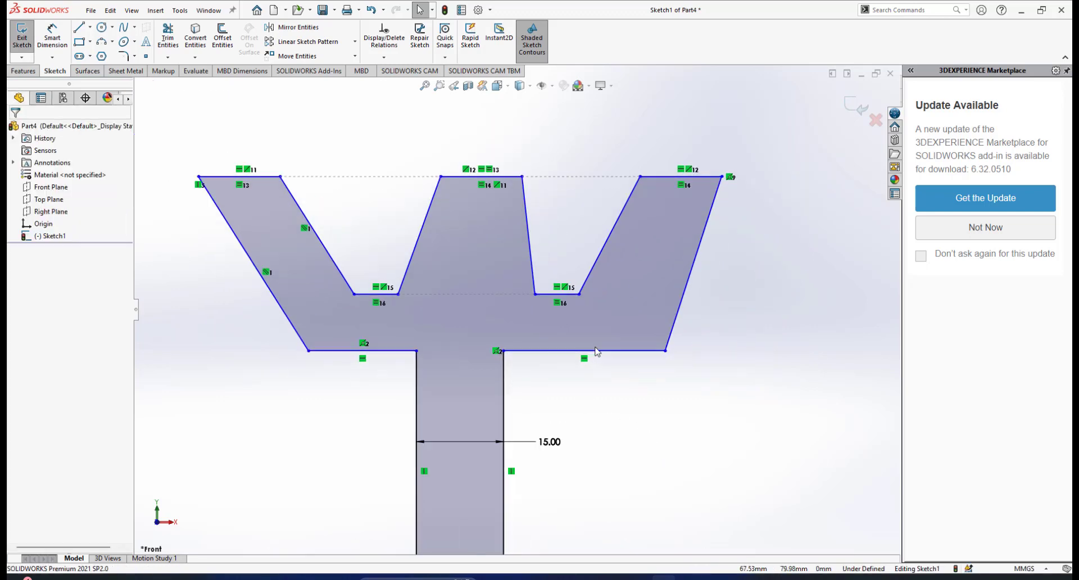
scroll(539, 399, "up", 2)
scroll(547, 375, "down", 2)
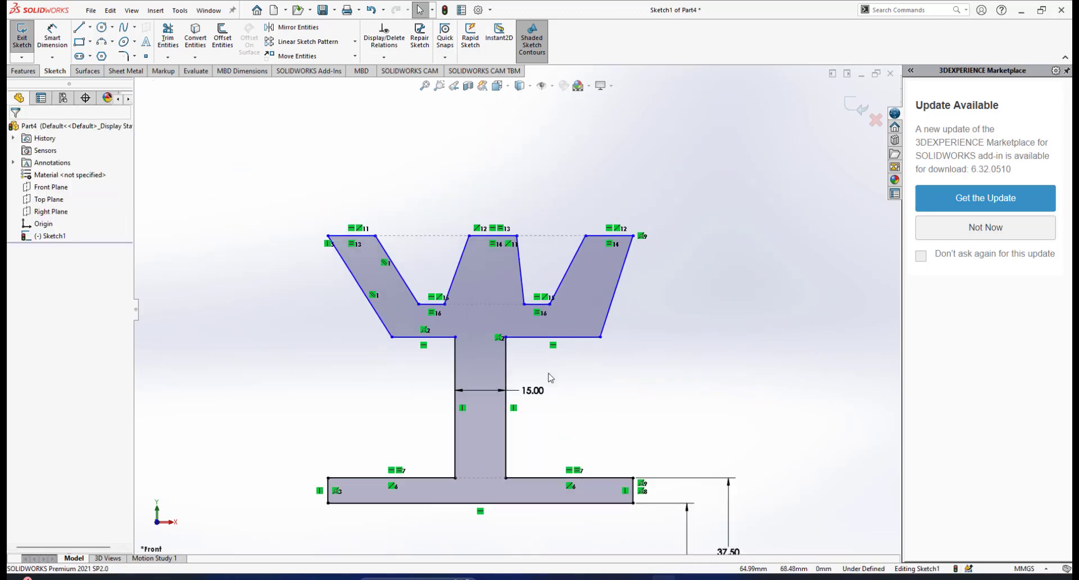
scroll(535, 387, "up", 2)
scroll(524, 359, "down", 2)
scroll(460, 313, "down", 2)
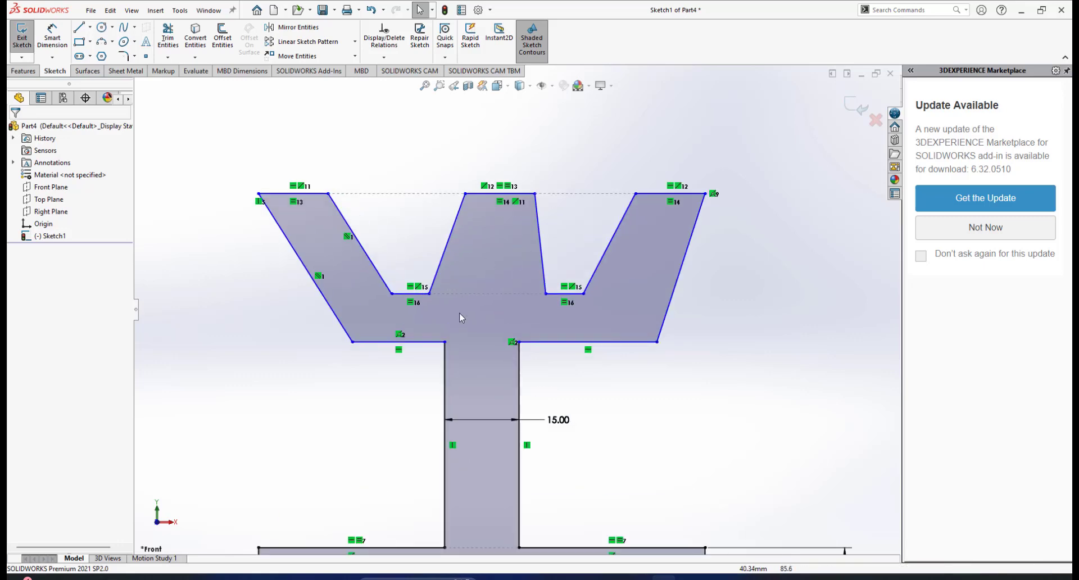
scroll(459, 313, "up", 2)
scroll(347, 240, "down", 1)
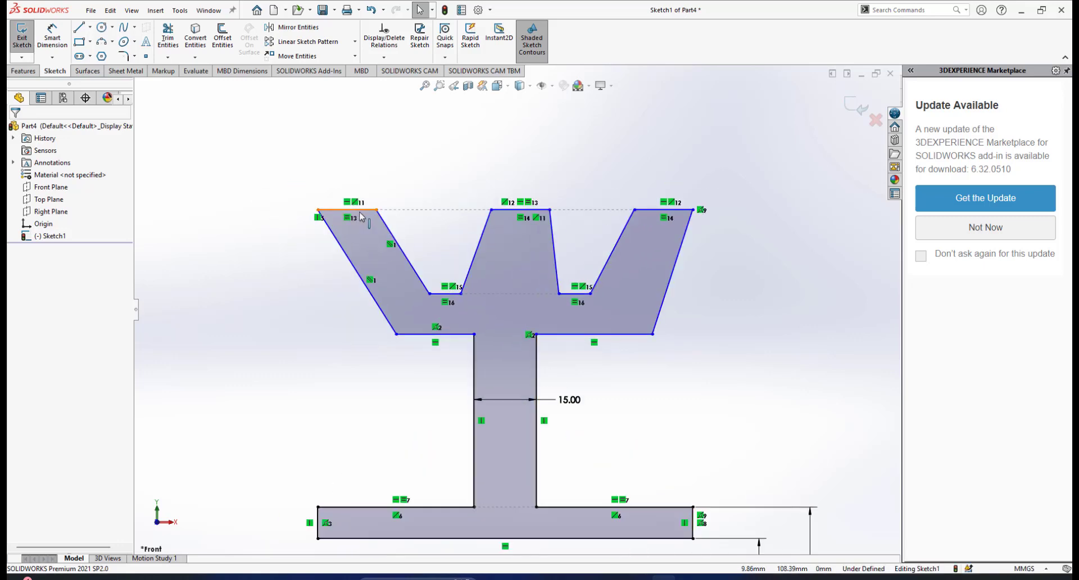
key("f")
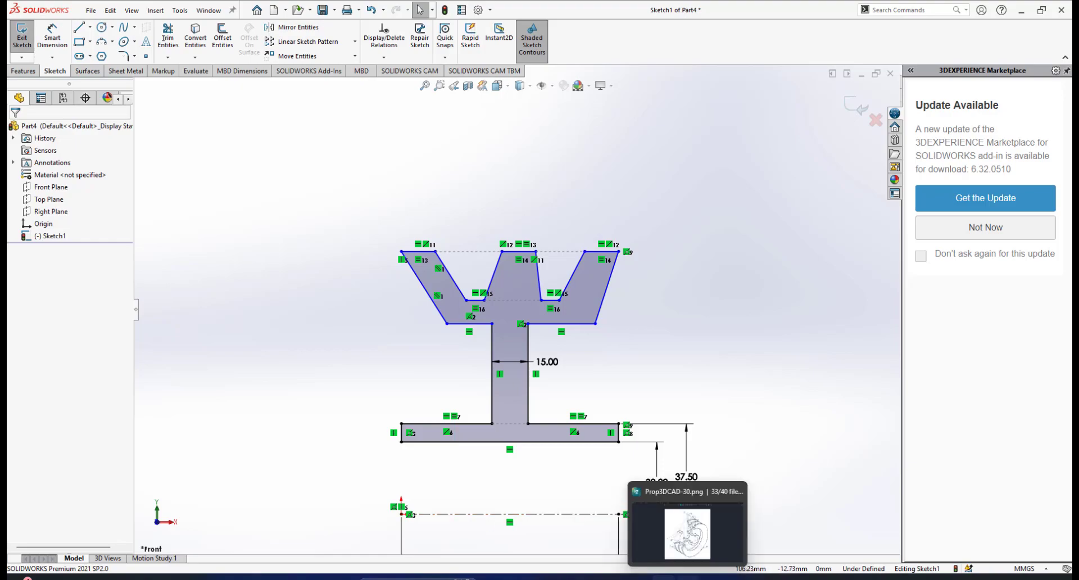
left_click(687, 578)
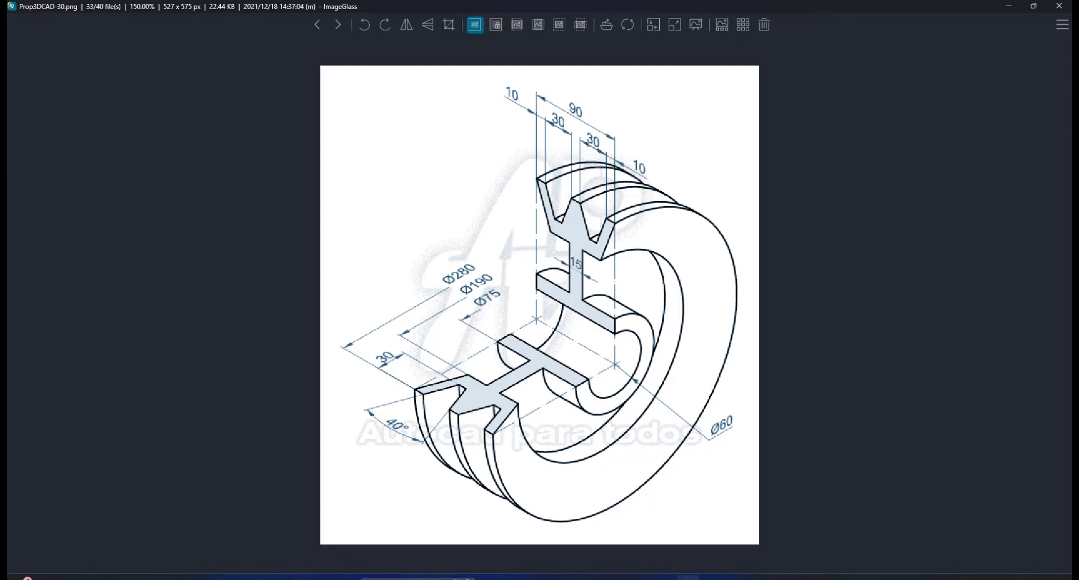
mouse_move(665, 577)
left_click(758, 494)
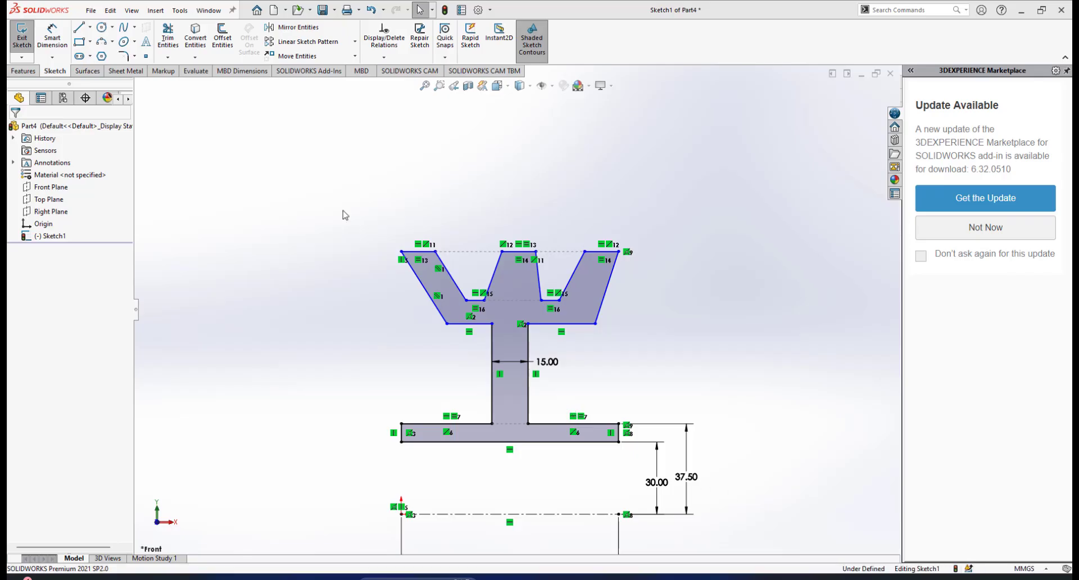
Dimension the rim's top edge at 140 mm above the horizontal centerline
left_click(52, 36)
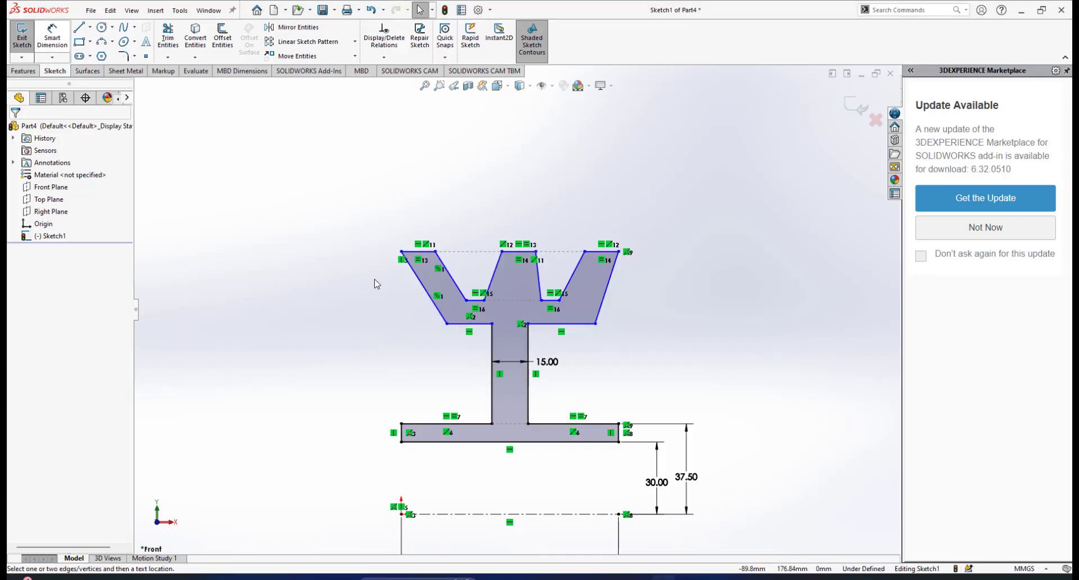
left_click(418, 251)
scroll(455, 365, "up", 2)
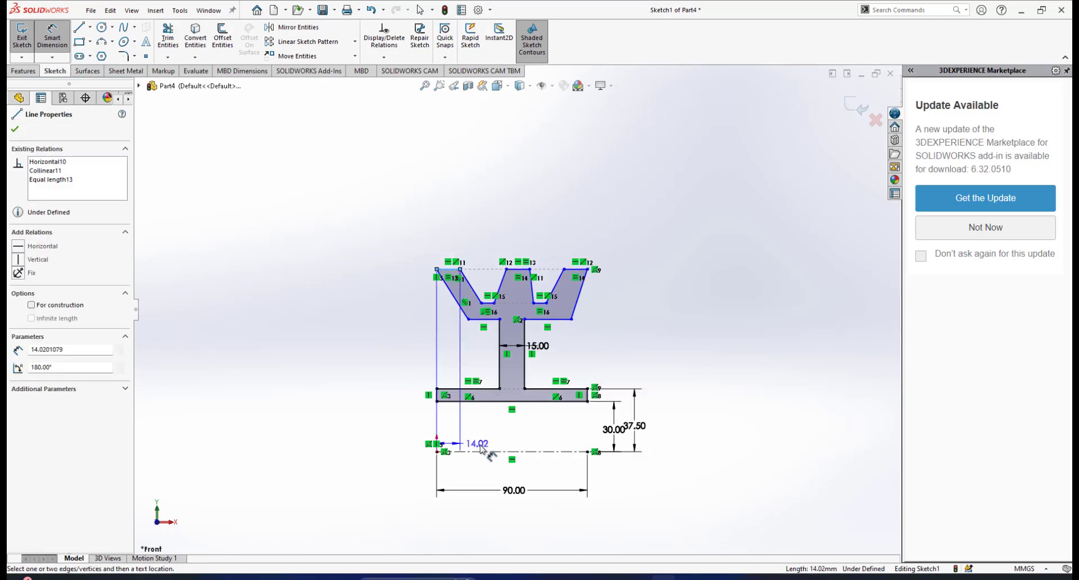
left_click(483, 452)
left_click(375, 380)
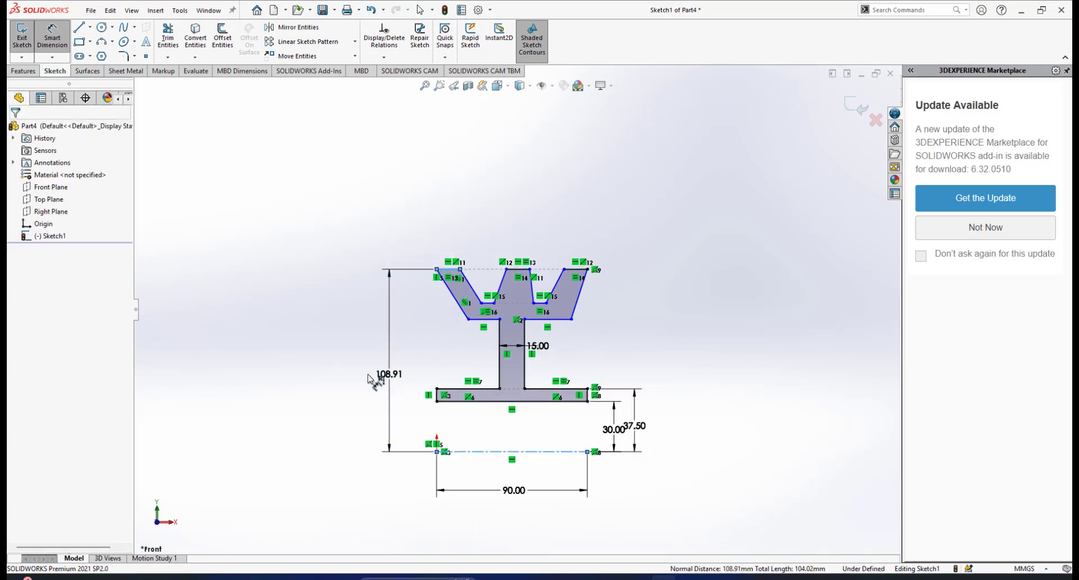
type("140")
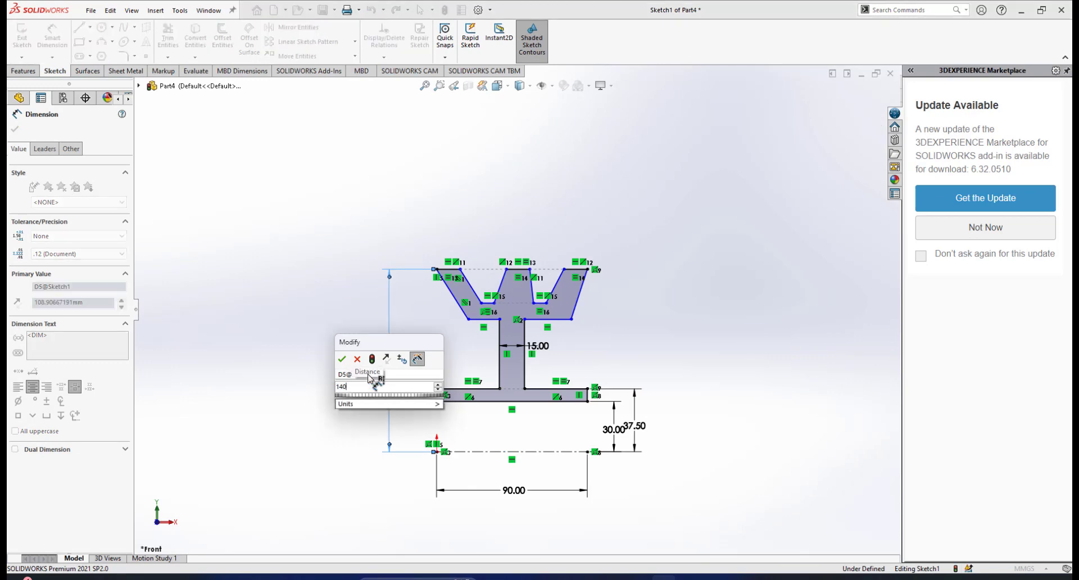
key("Return")
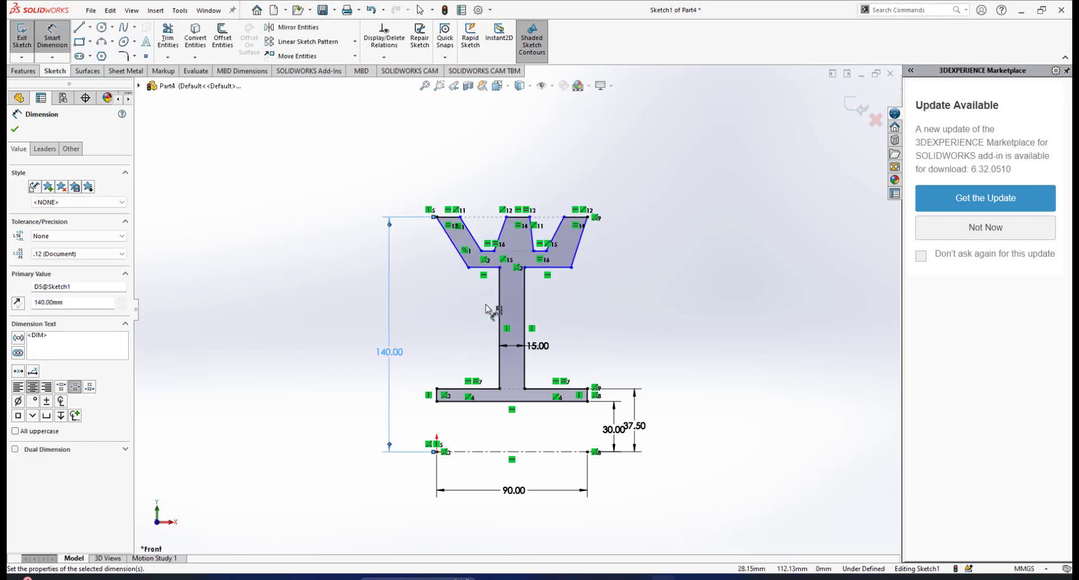
scroll(486, 307, "down", 1)
right_click(645, 273)
left_click(675, 308)
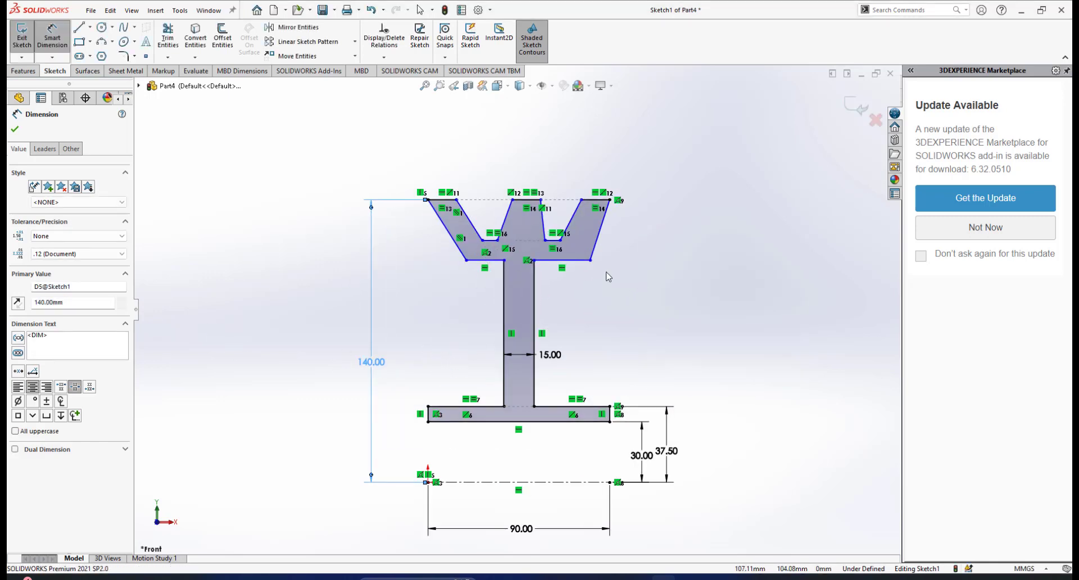
Inspect the underside of the rim and compare it with the reference drawing for its diameter
scroll(572, 250, "down", 4)
scroll(425, 246, "up", 2)
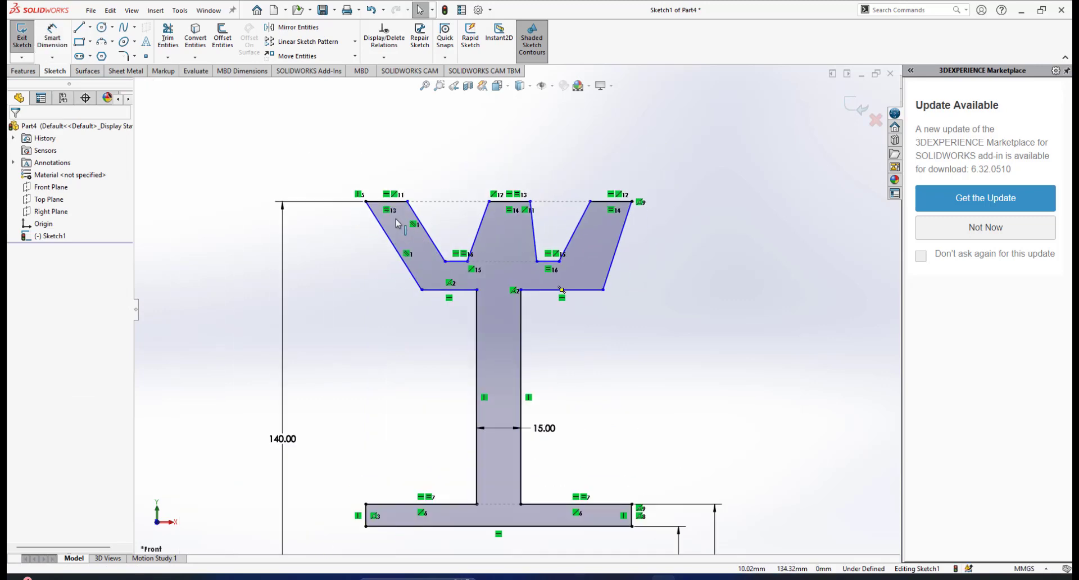
scroll(396, 219, "down", 1)
scroll(442, 326, "up", 1)
scroll(554, 304, "down", 1)
scroll(555, 303, "up", 1)
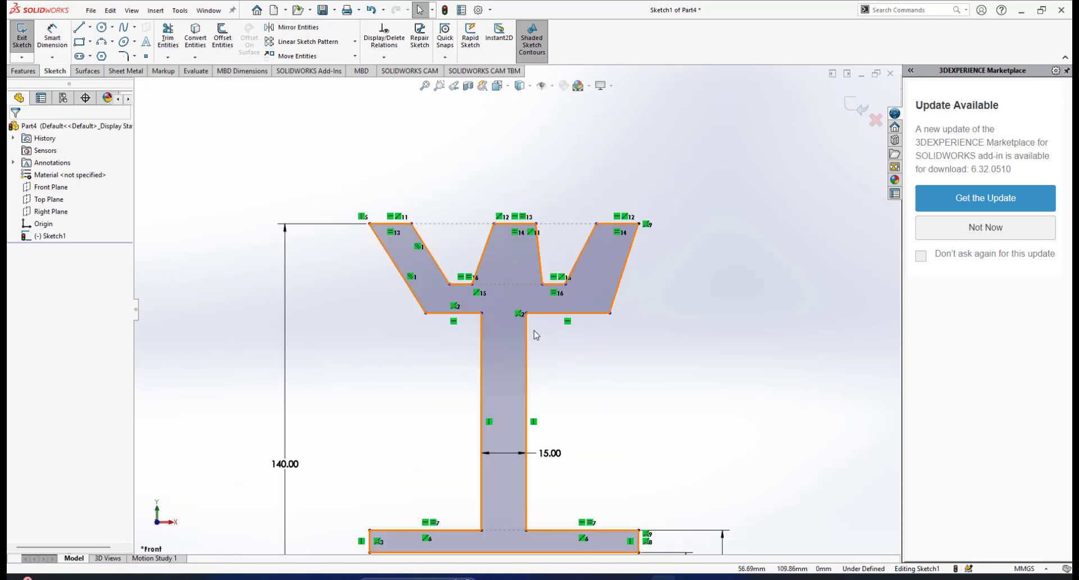
scroll(536, 335, "up", 1)
scroll(535, 335, "down", 1)
scroll(544, 259, "down", 3)
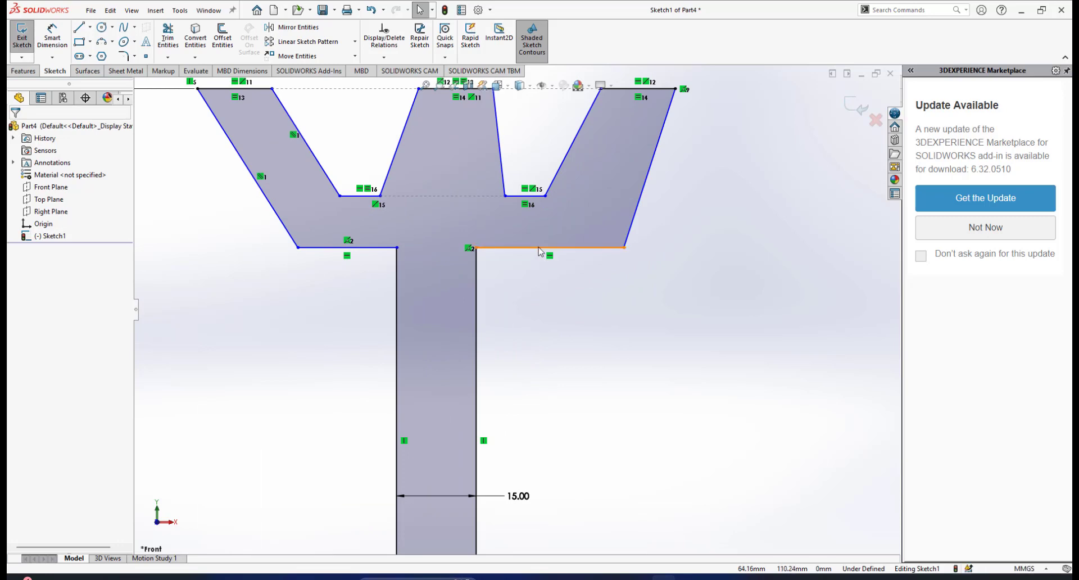
scroll(538, 252, "up", 6)
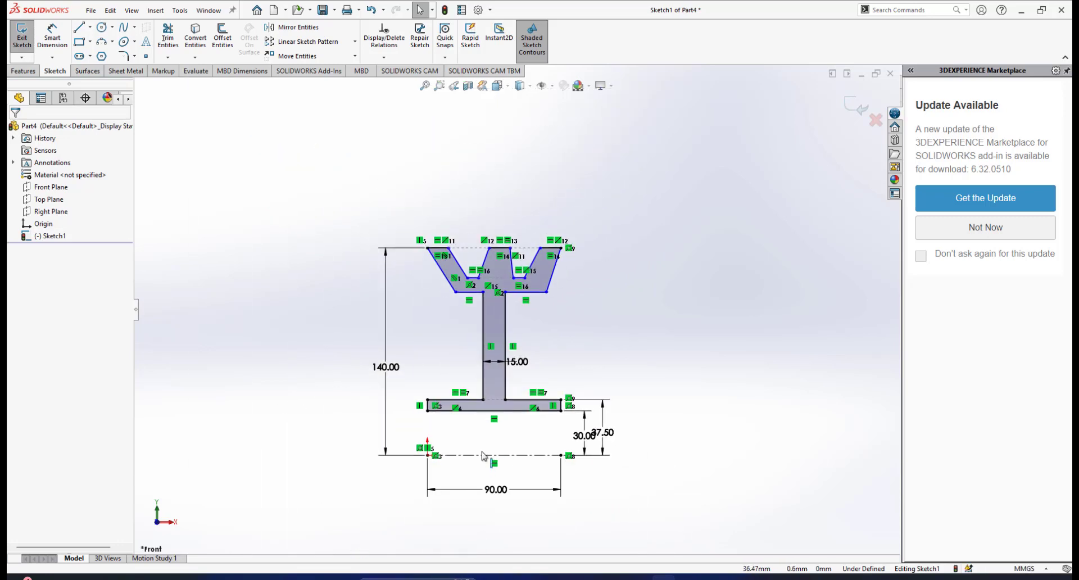
left_click(687, 578)
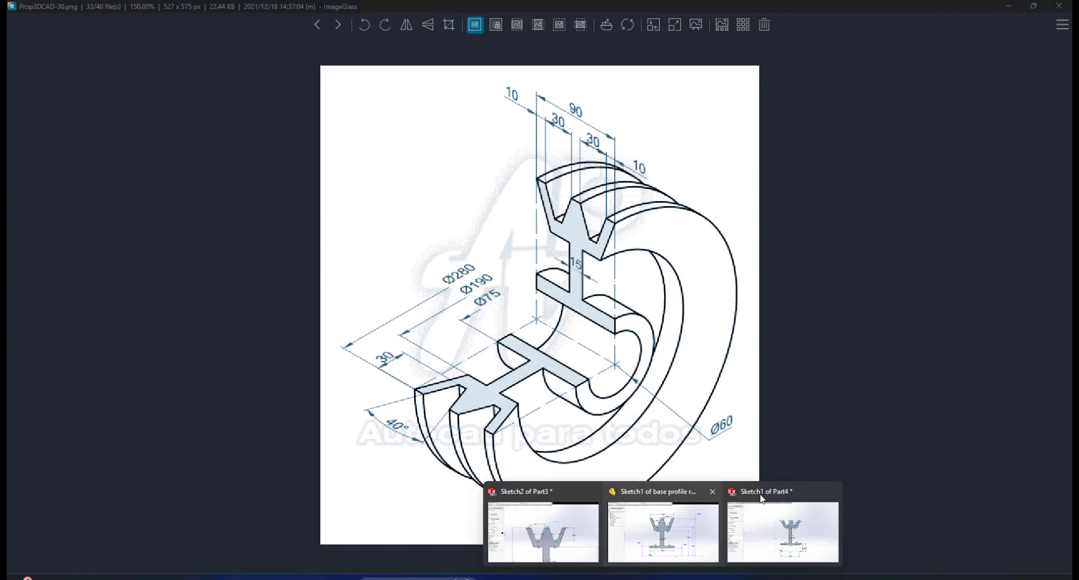
key("alt+Tab")
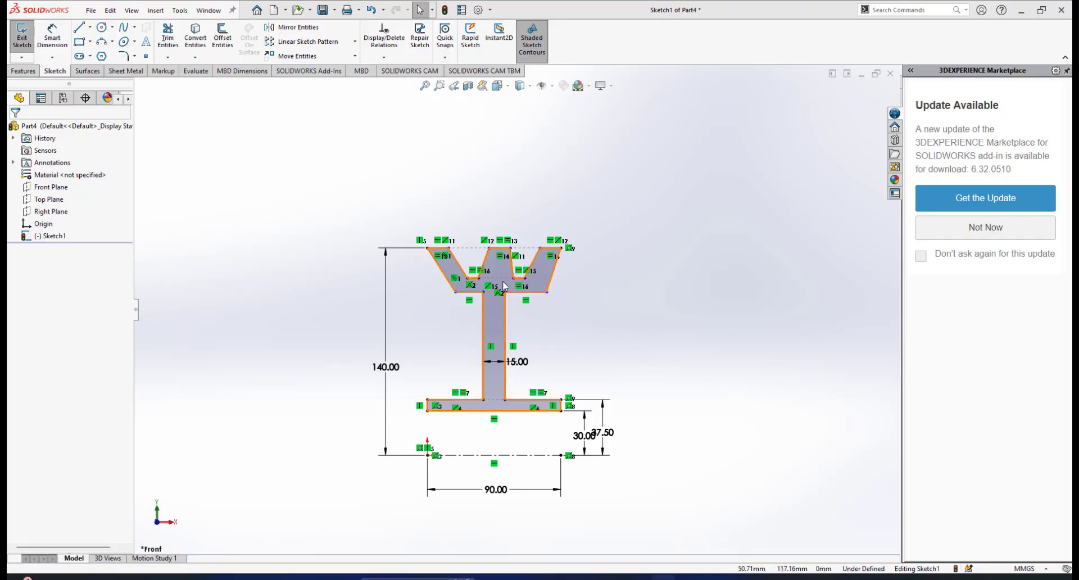
Dimension the rim's right underside edge at 95 mm above the horizontal centerline
left_click(51, 39)
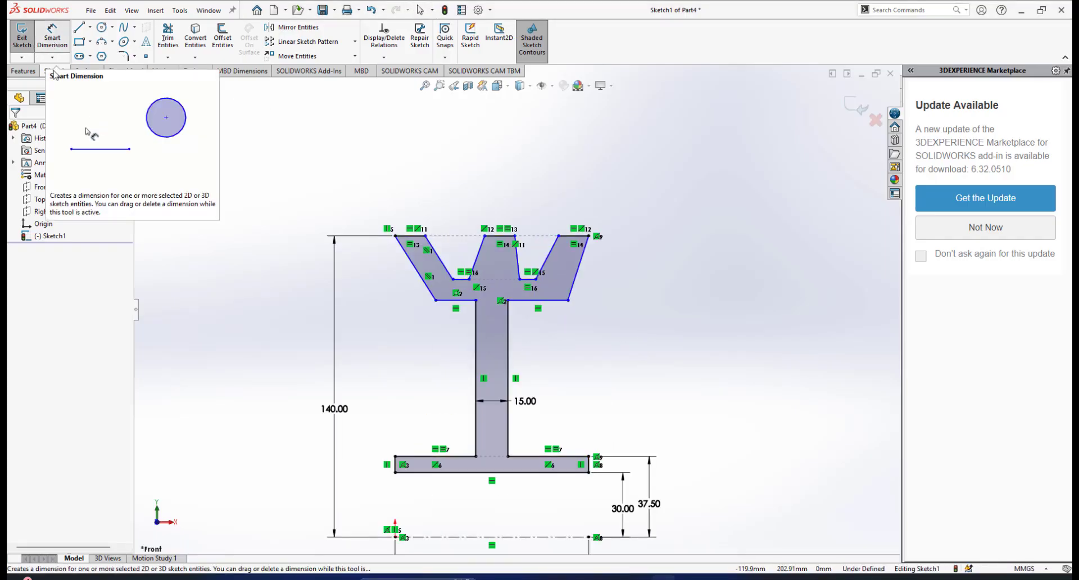
left_click(562, 301)
left_click(570, 536)
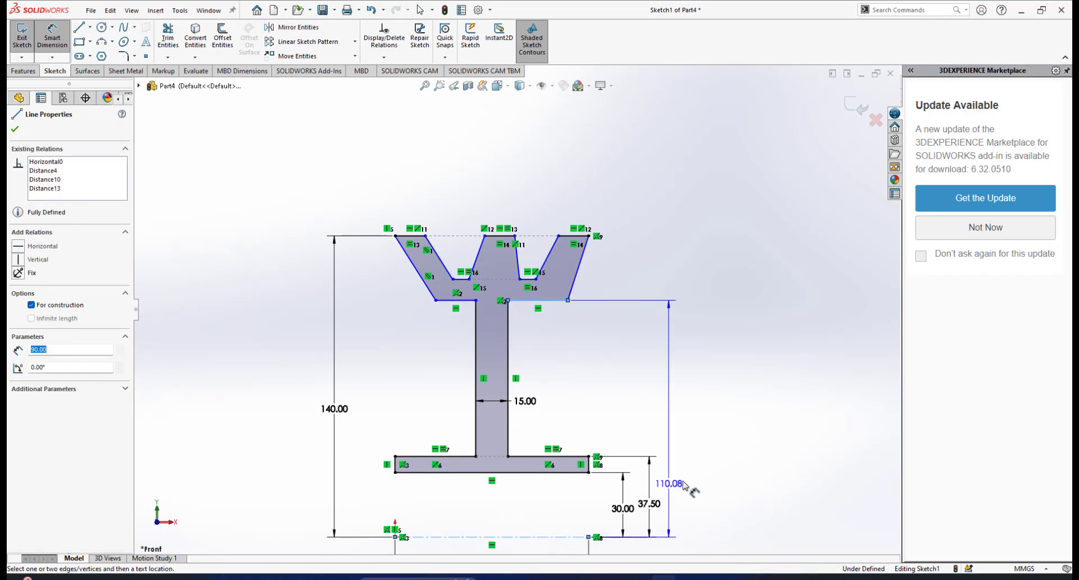
left_click(699, 437)
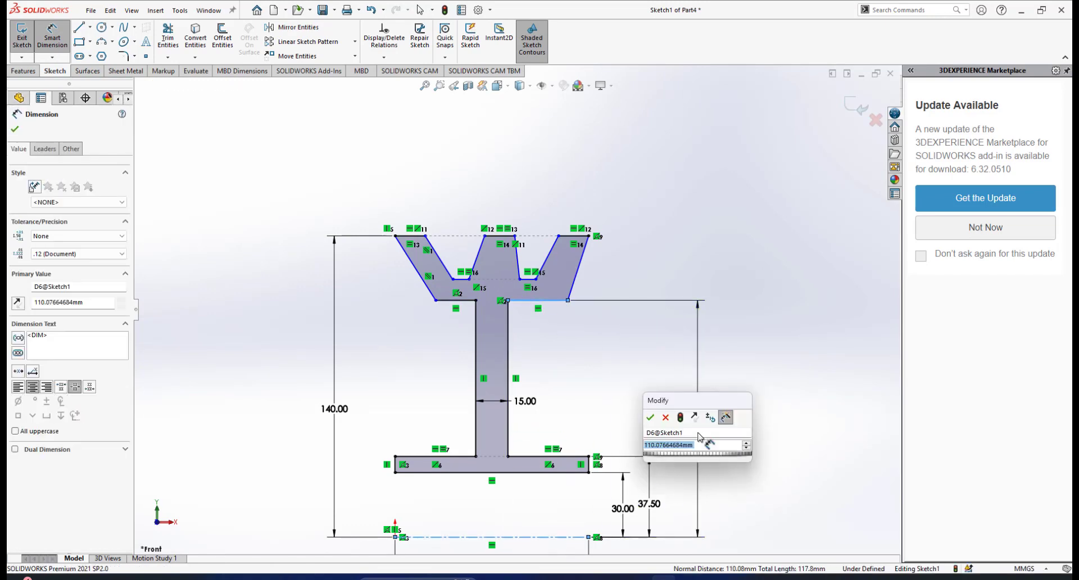
type("95")
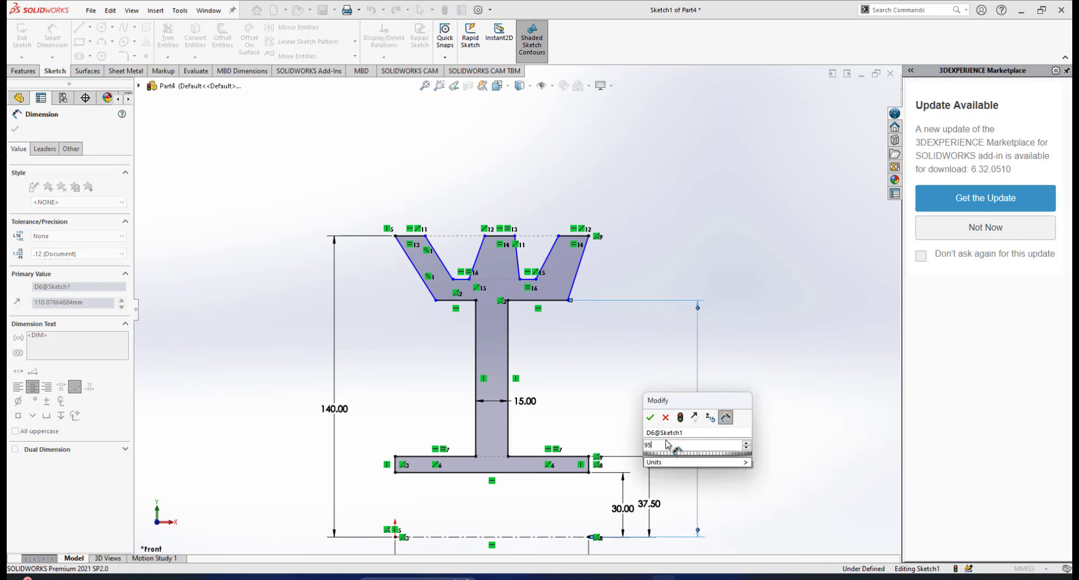
key("Return")
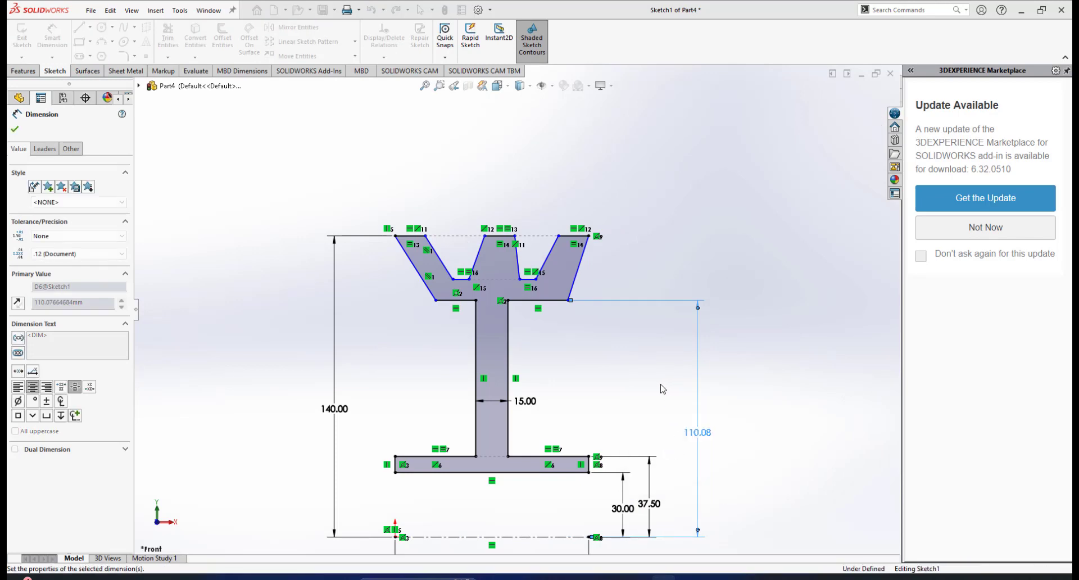
scroll(520, 348, "down", 3)
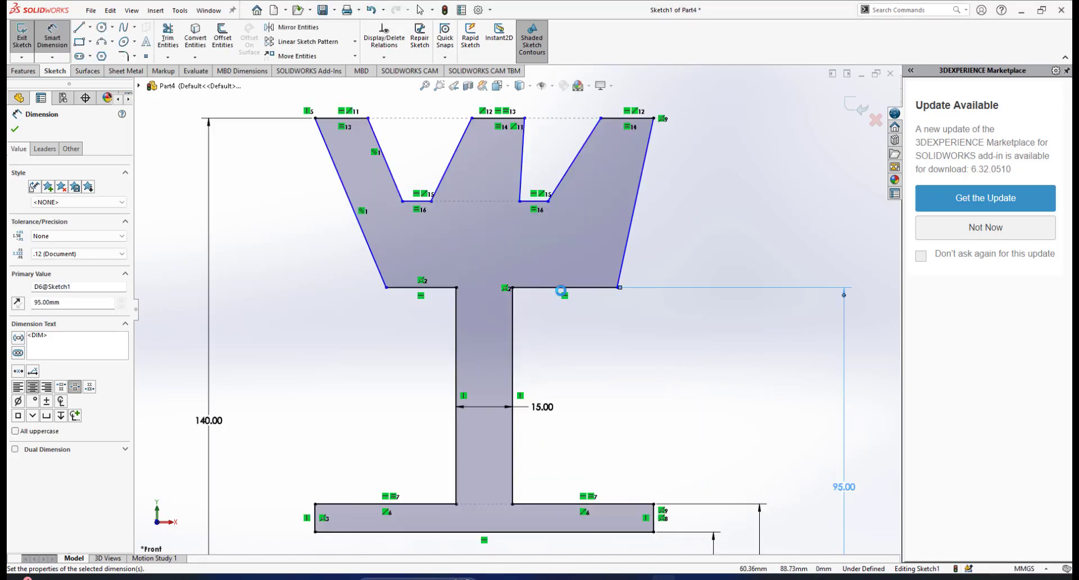
right_click(615, 338)
left_click(639, 374)
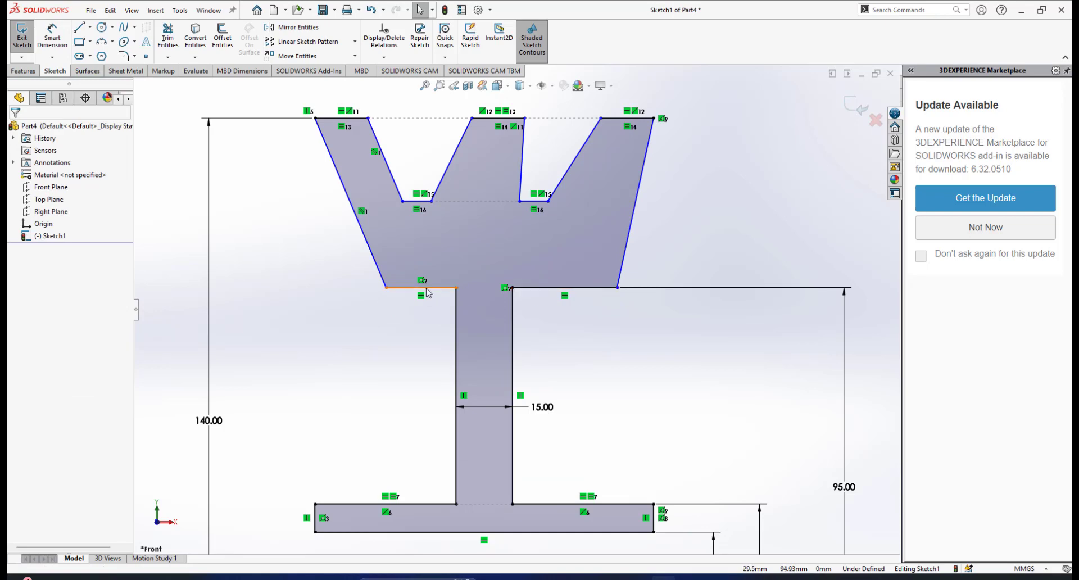
Make the rim's underside edges on both sides of the web equal in length
scroll(562, 341, "up", 1)
scroll(523, 344, "down", 4)
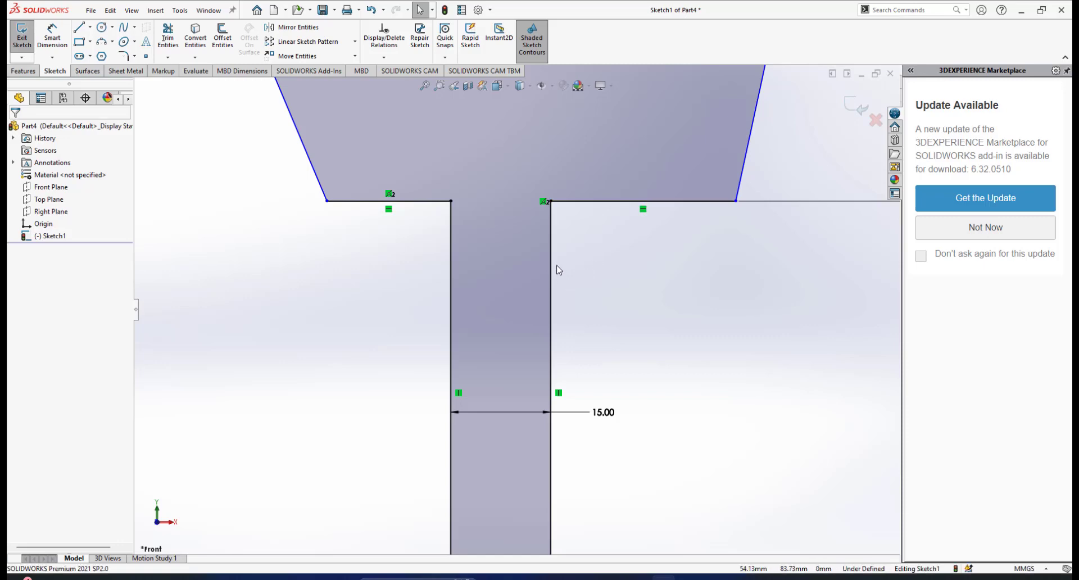
scroll(554, 255, "up", 2)
left_click(575, 235)
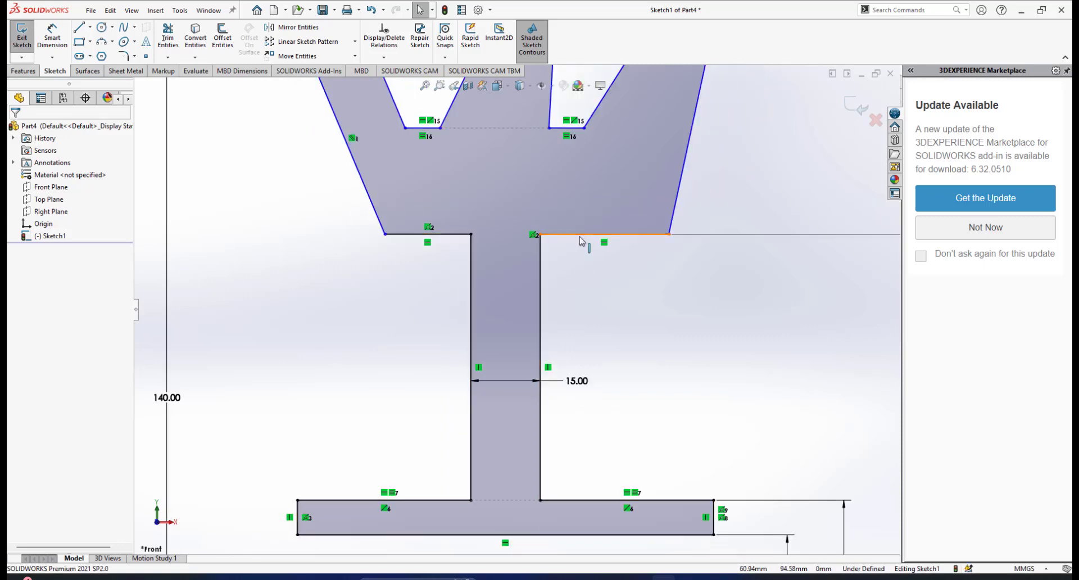
left_click(450, 235, "ctrl")
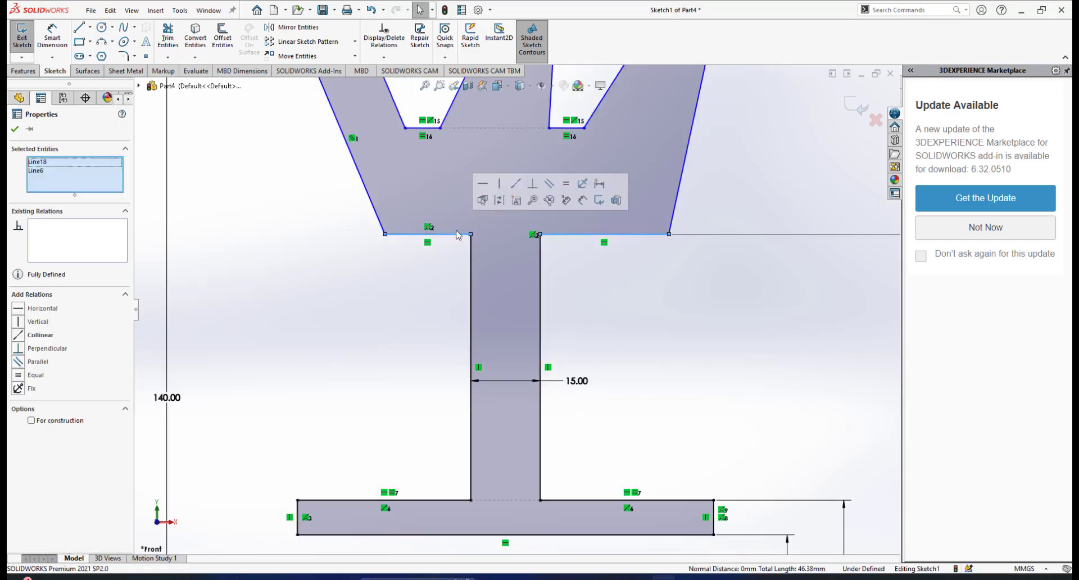
left_click(566, 183)
left_click(615, 274)
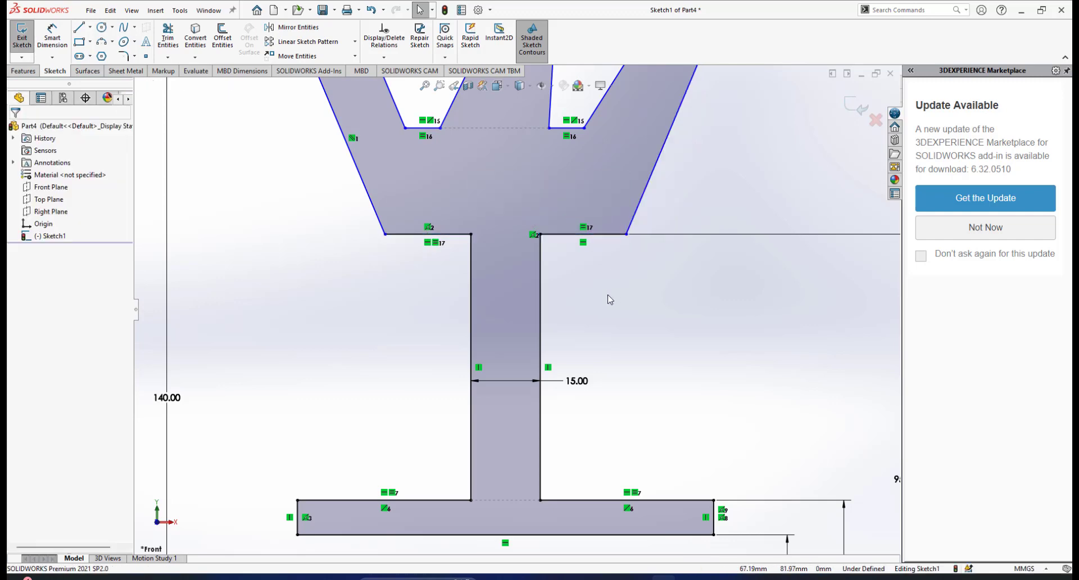
scroll(471, 227, "up", 2)
scroll(454, 244, "down", 4)
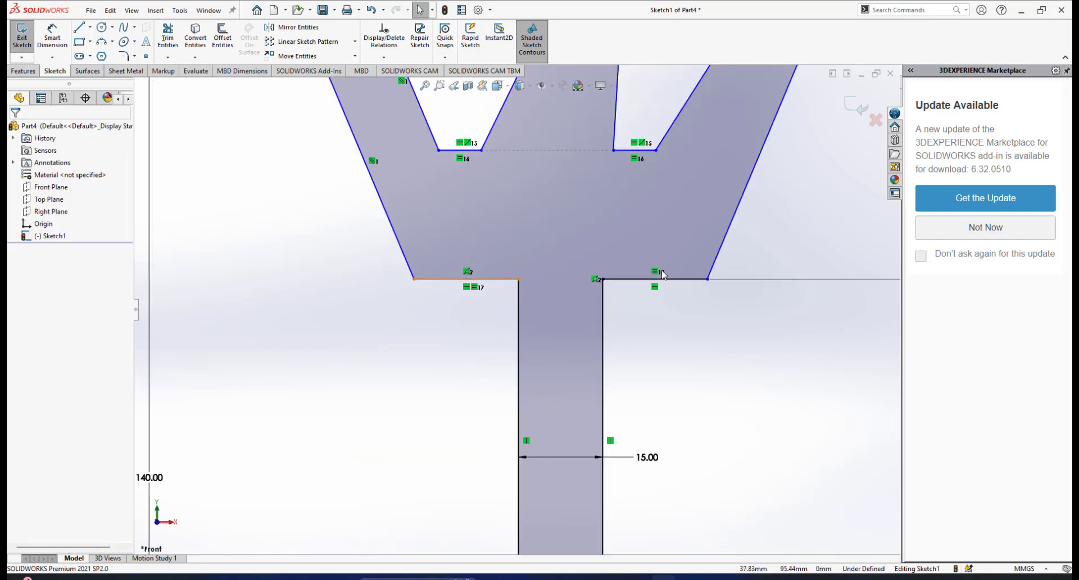
scroll(575, 308, "up", 4)
scroll(531, 328, "down", 3)
scroll(531, 329, "up", 2)
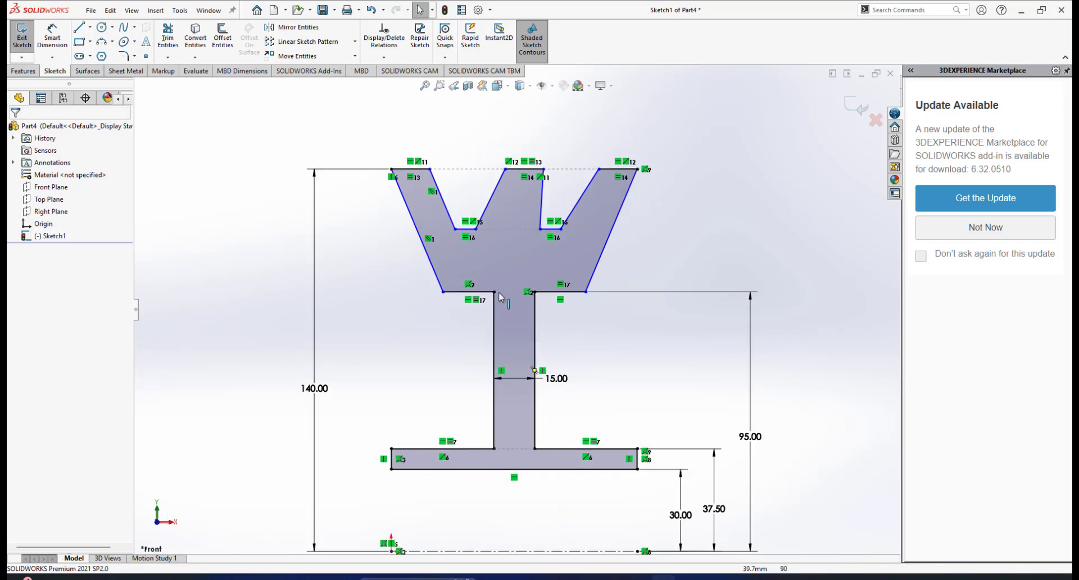
scroll(552, 269, "down", 1)
scroll(572, 253, "down", 2)
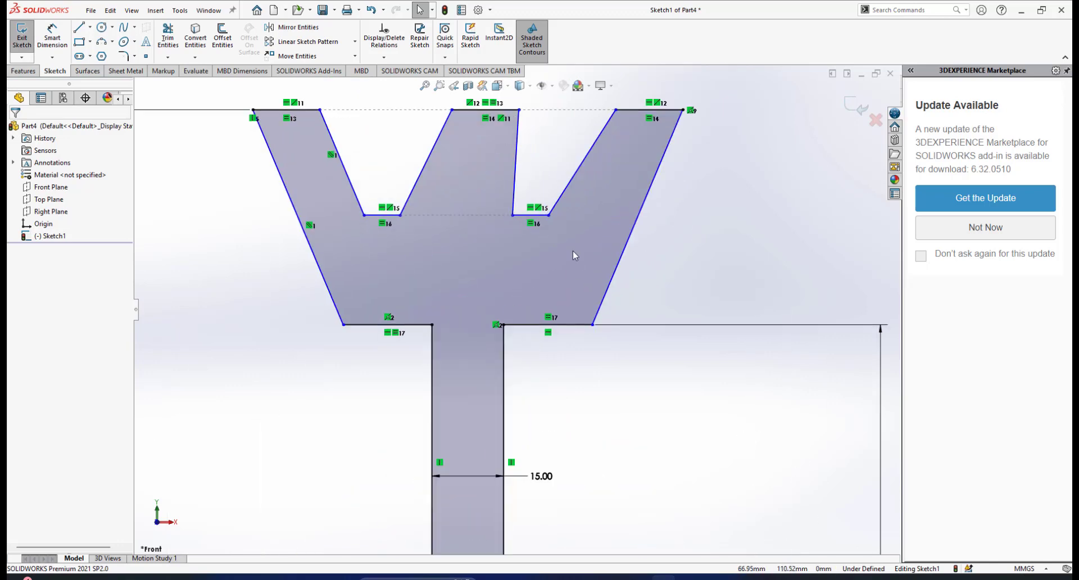
Make the rim's two outer slanted sides equal in length
scroll(537, 212, "up", 2)
scroll(536, 214, "down", 1)
scroll(524, 296, "down", 2)
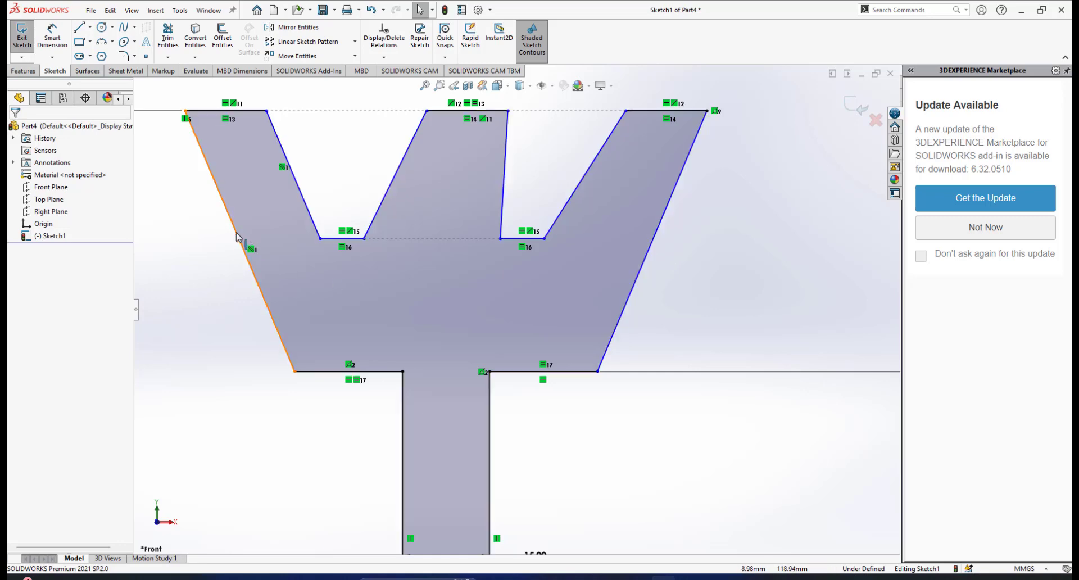
left_click(655, 239)
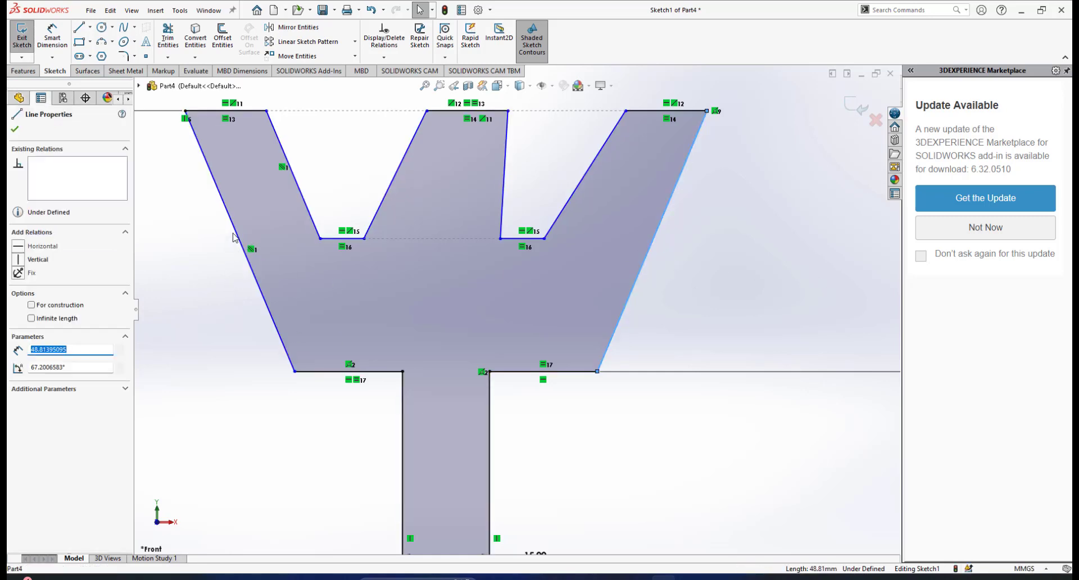
left_click(235, 231, "ctrl")
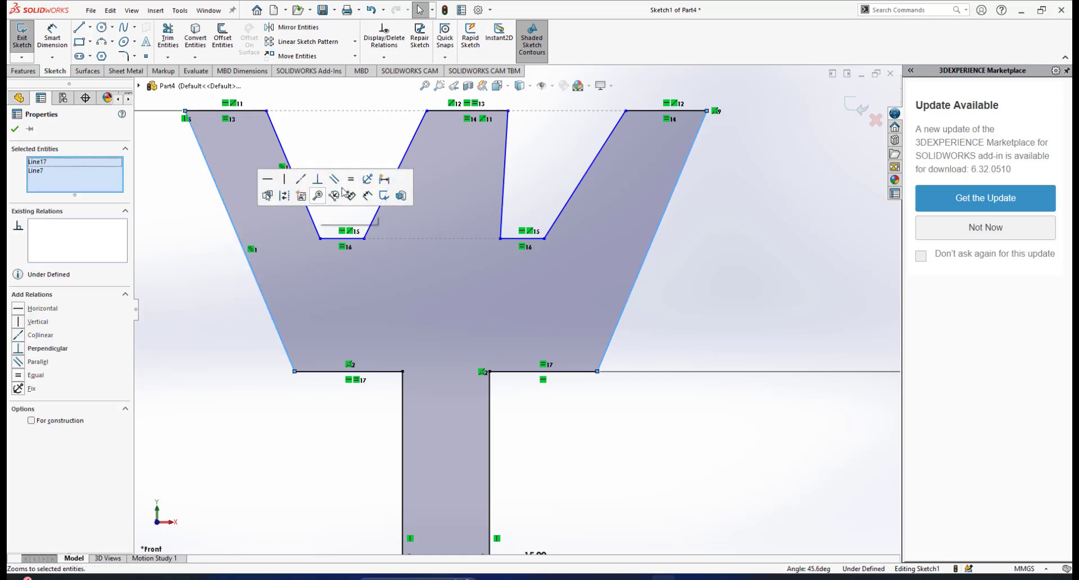
left_click(744, 305)
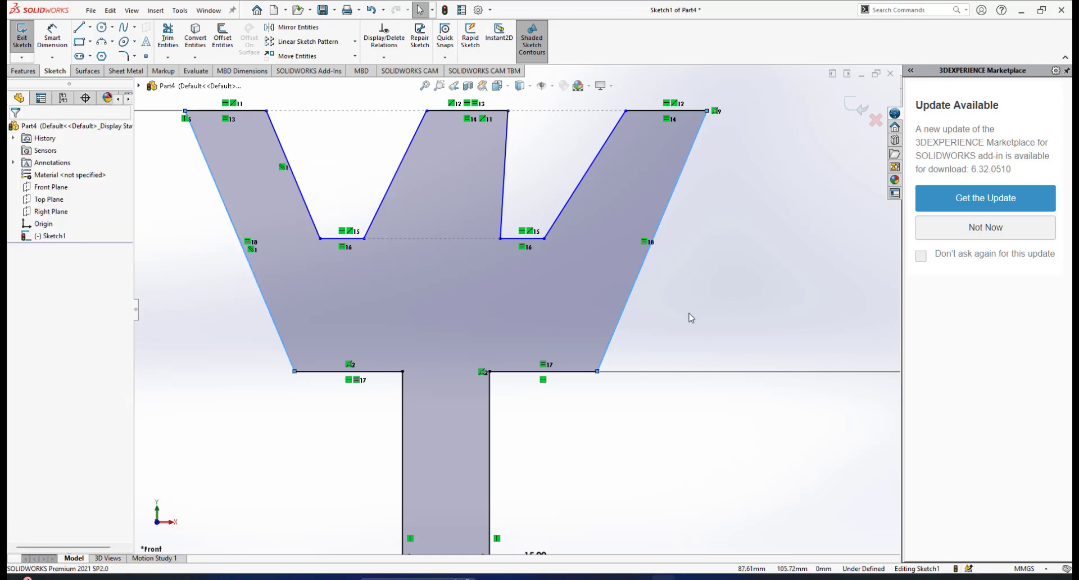
scroll(482, 248, "up", 2)
scroll(482, 247, "down", 1)
scroll(510, 295, "up", 1)
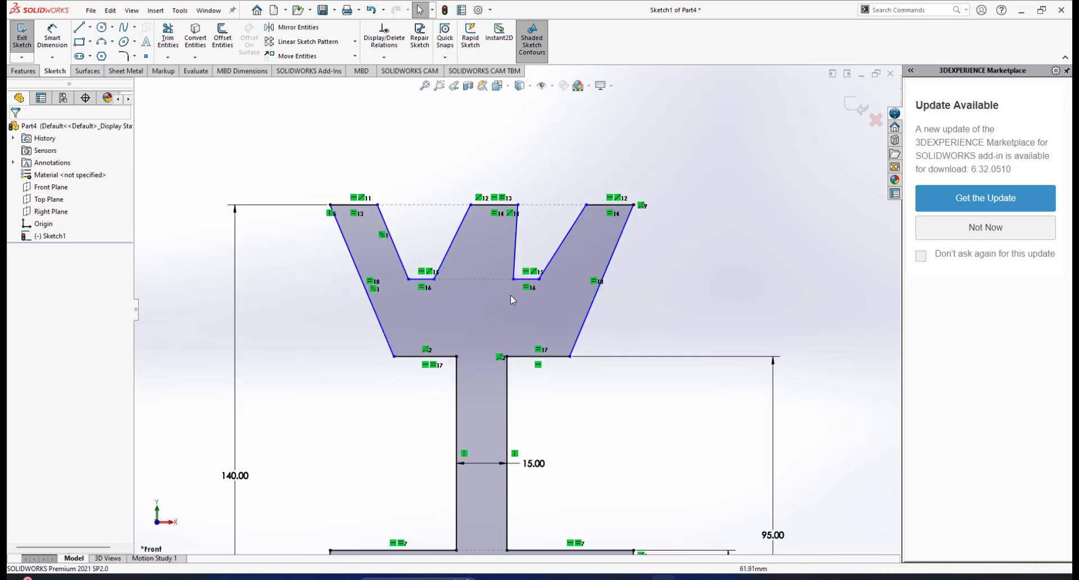
Make the right groove's outer wall parallel to the rim's right outer side
scroll(504, 295, "down", 2)
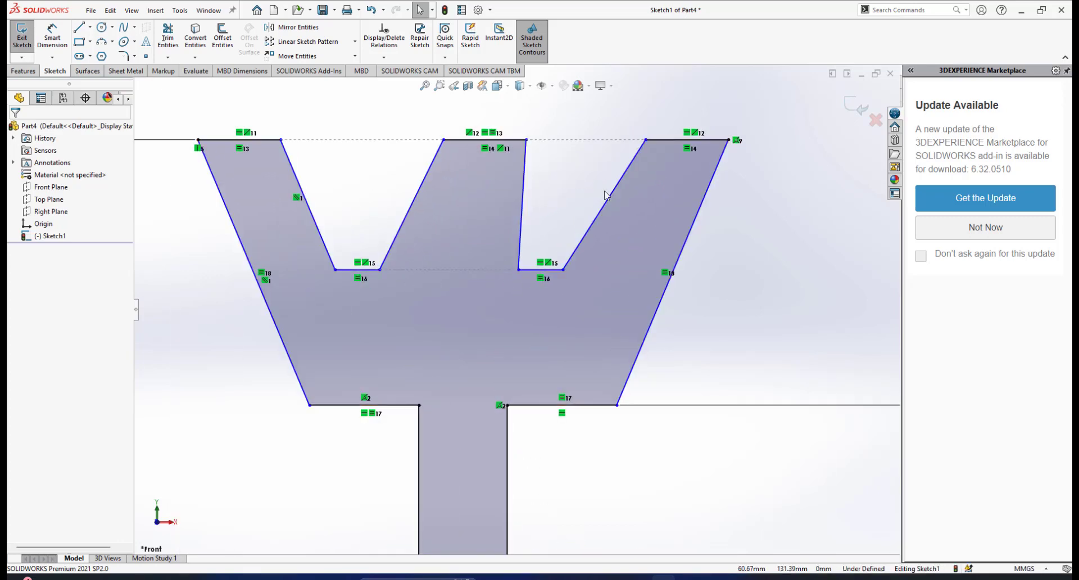
scroll(669, 224, "down", 2)
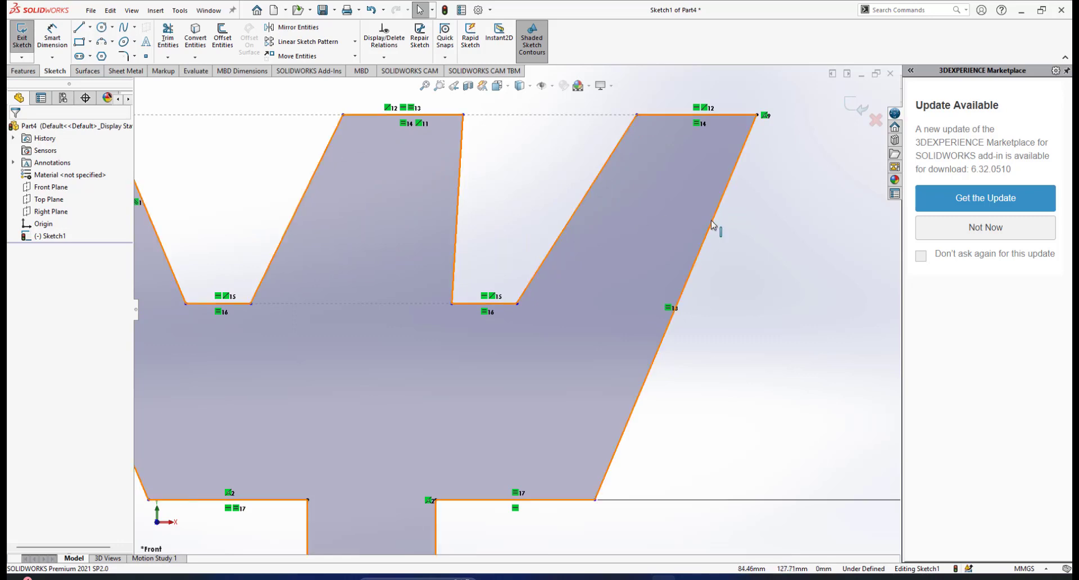
left_click(681, 238)
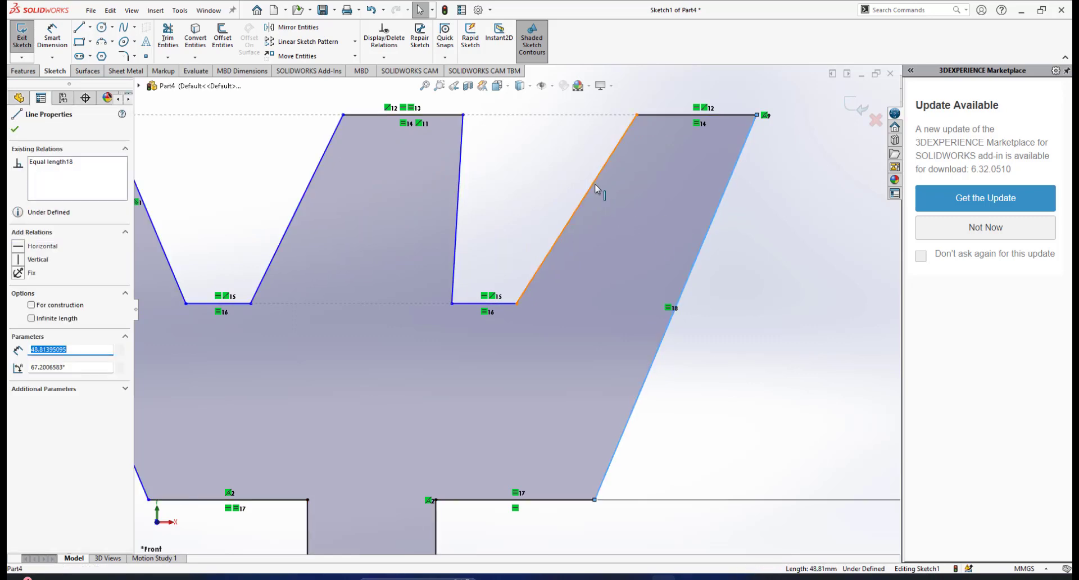
left_click(598, 191, "ctrl")
left_click(694, 134)
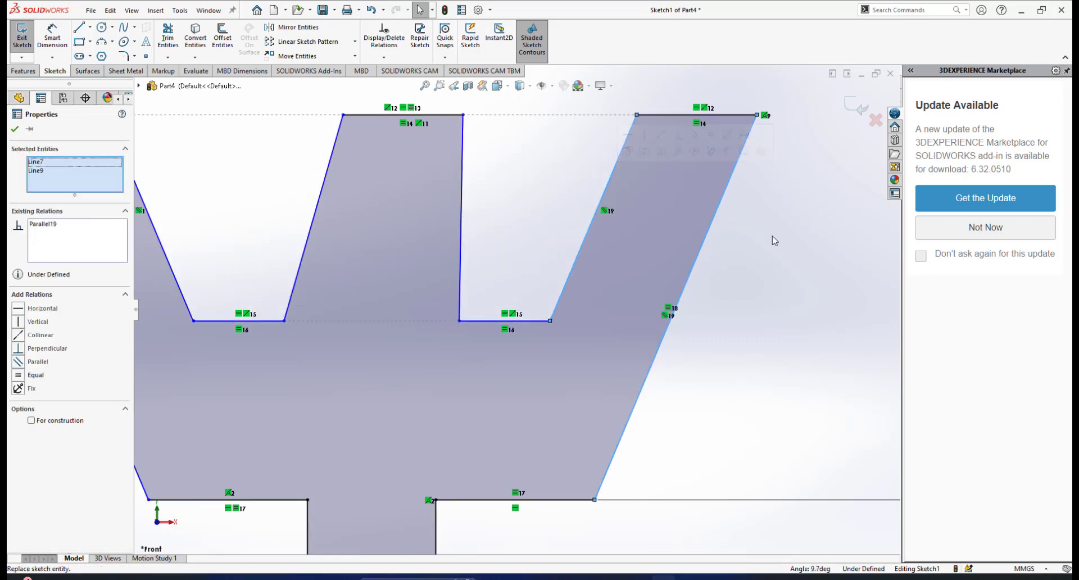
left_click(771, 238)
scroll(239, 320, "up", 2)
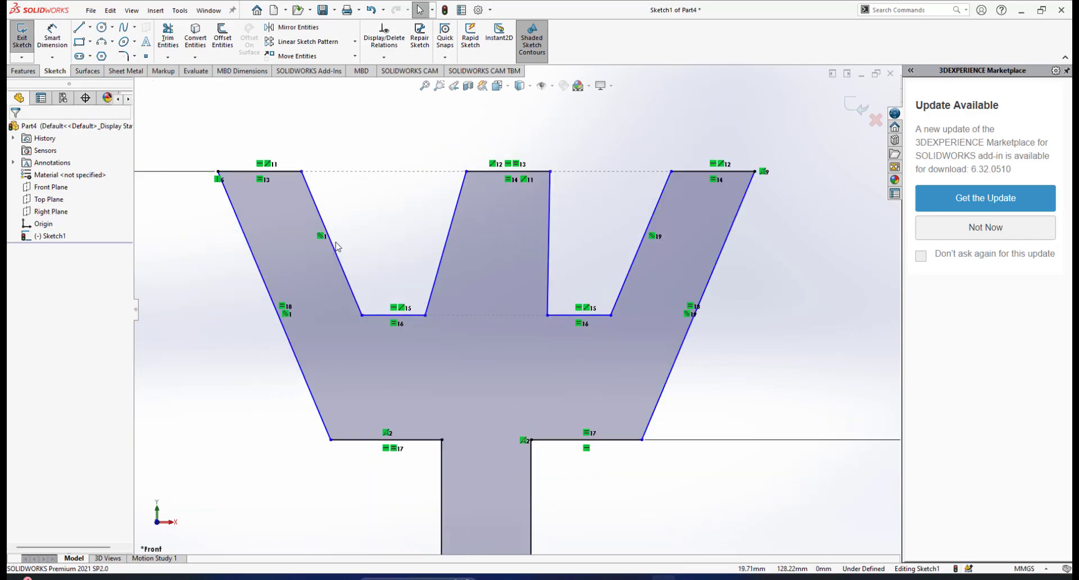
Inspect the existing relation between the rim's left outer side and the left groove's outer wall
left_click(331, 241)
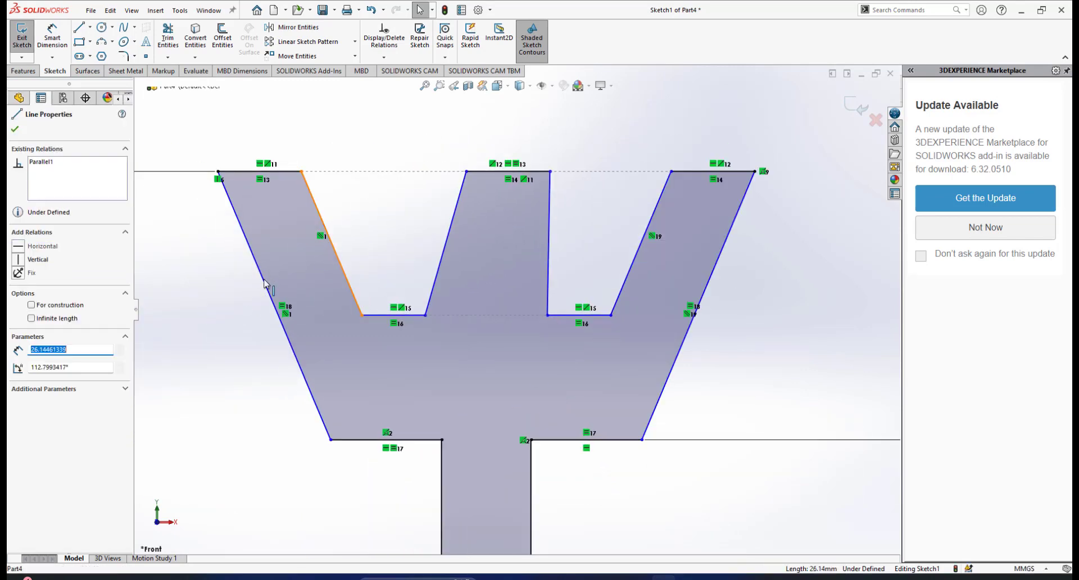
left_click(263, 283, "ctrl")
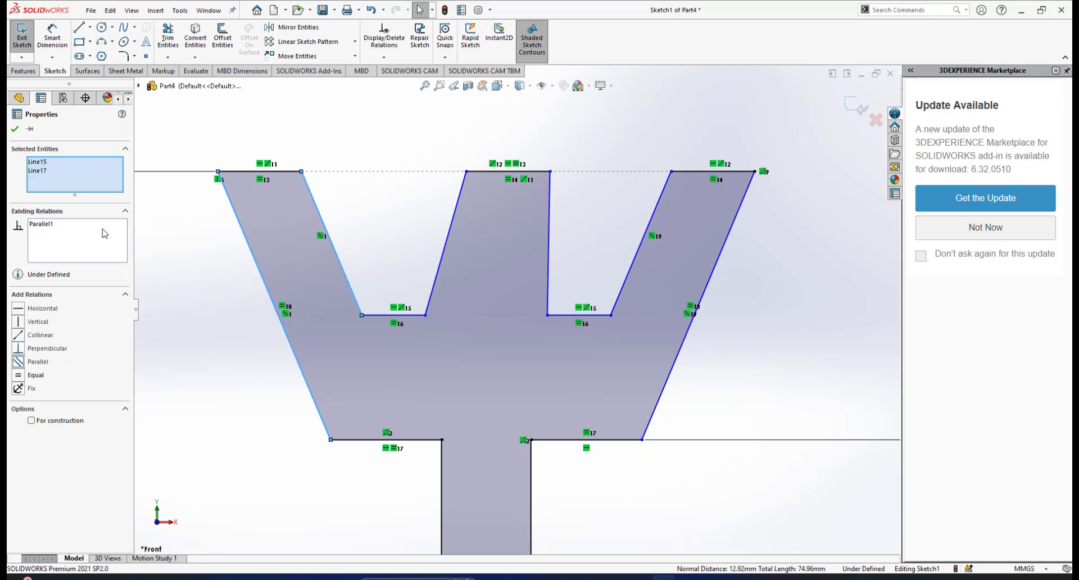
left_click(38, 226)
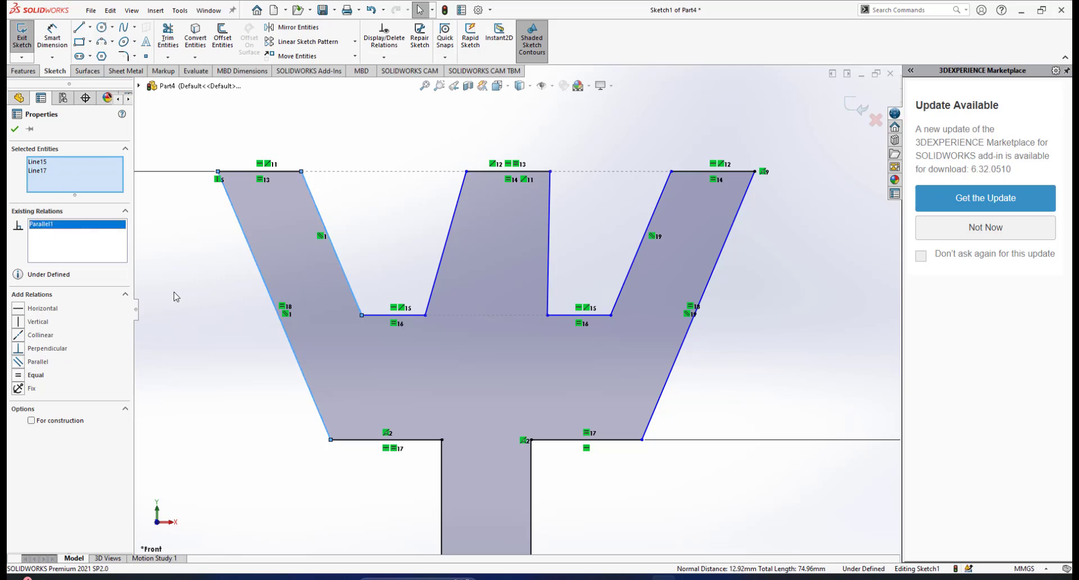
left_click(176, 297)
scroll(277, 271, "down", 2)
scroll(518, 310, "up", 2)
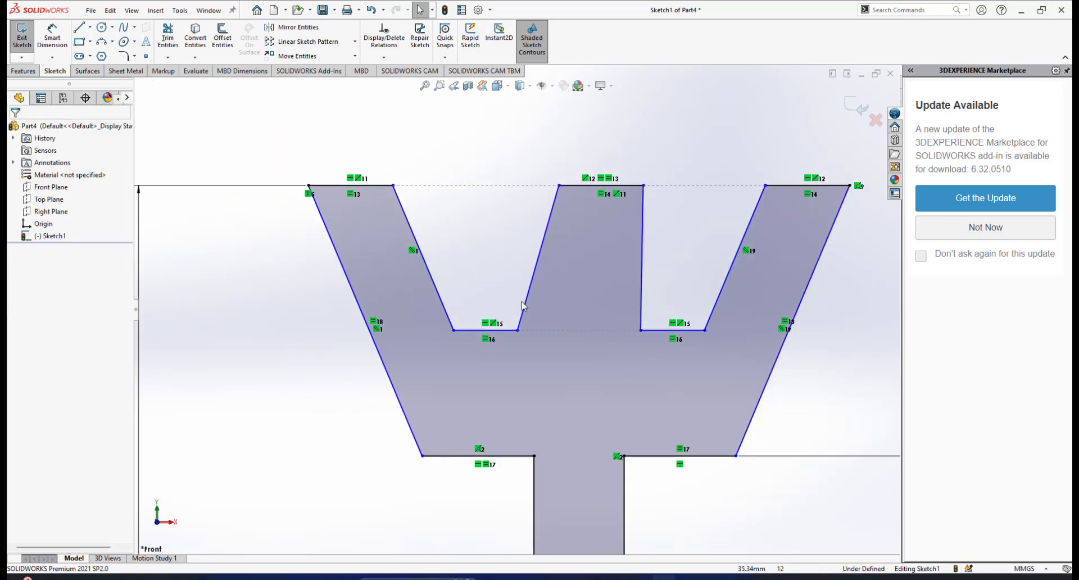
scroll(522, 305, "down", 1)
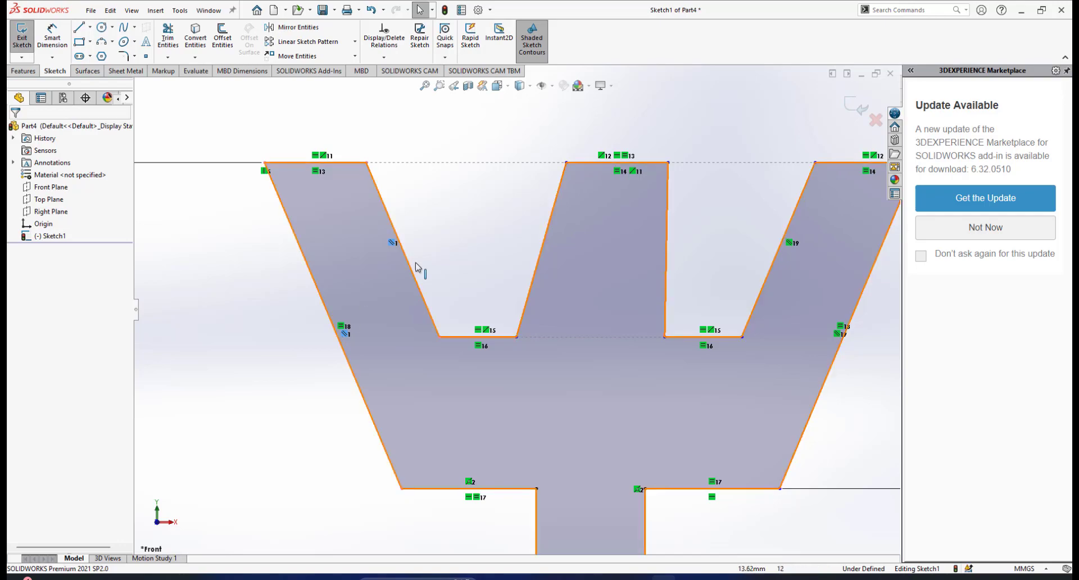
scroll(440, 254, "up", 1)
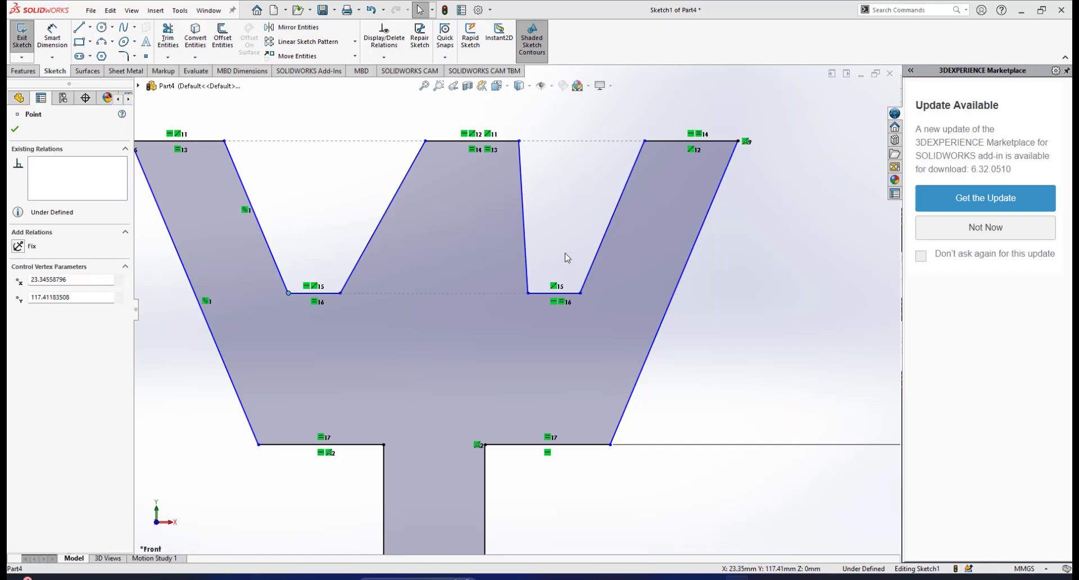
Move the upper right corner of the rim's middle land to X 52.5 mm, in line with the web's right side
scroll(553, 278, "down", 1)
scroll(506, 303, "up", 4)
scroll(487, 277, "down", 1)
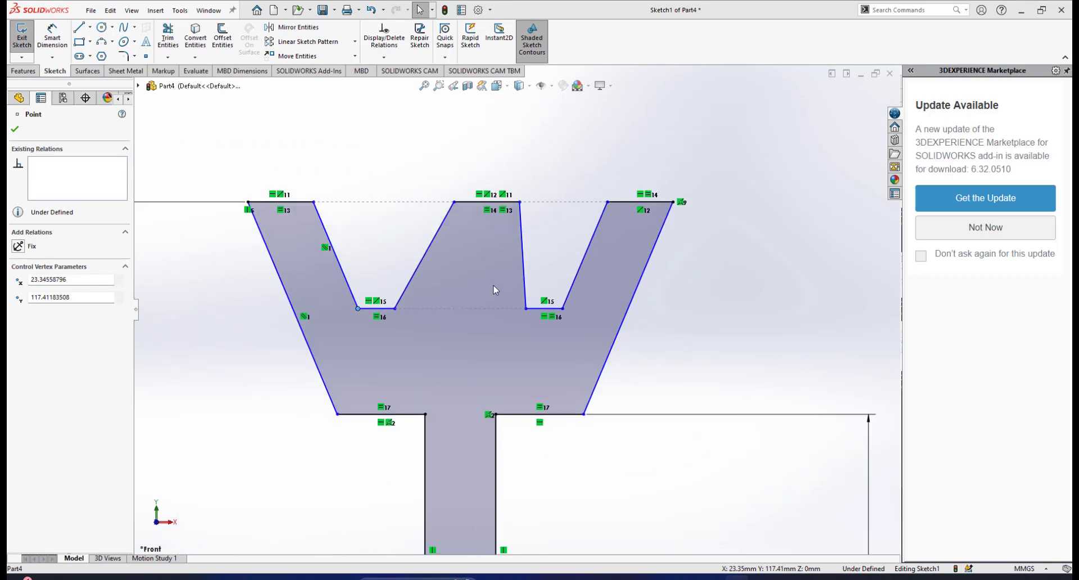
scroll(505, 329, "down", 1)
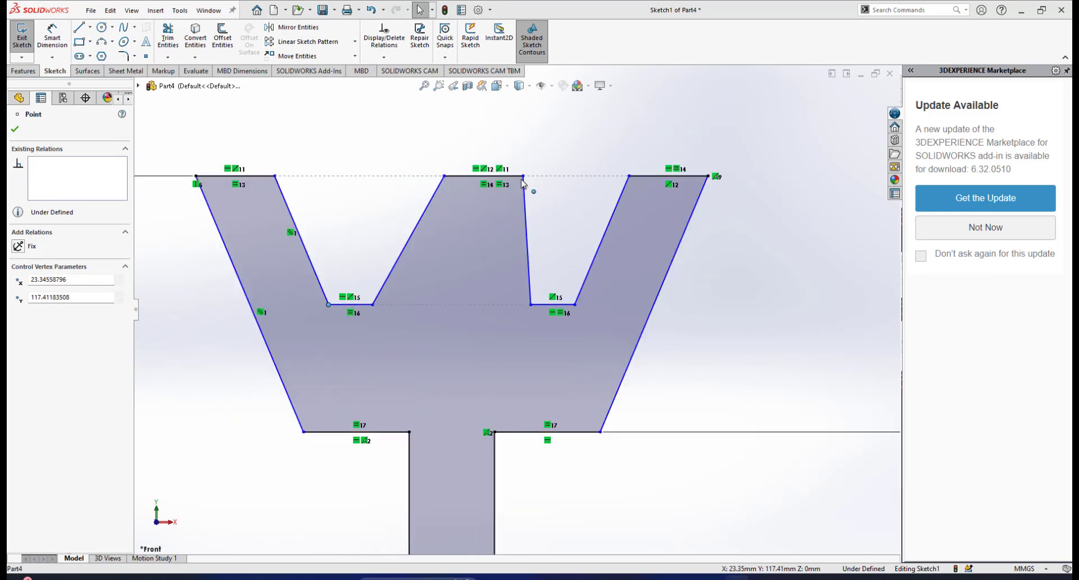
mouse_move(522, 180)
left_mouse_down()
mouse_move(484, 182)
mouse_move(515, 193)
mouse_move(493, 191)
left_mouse_up()
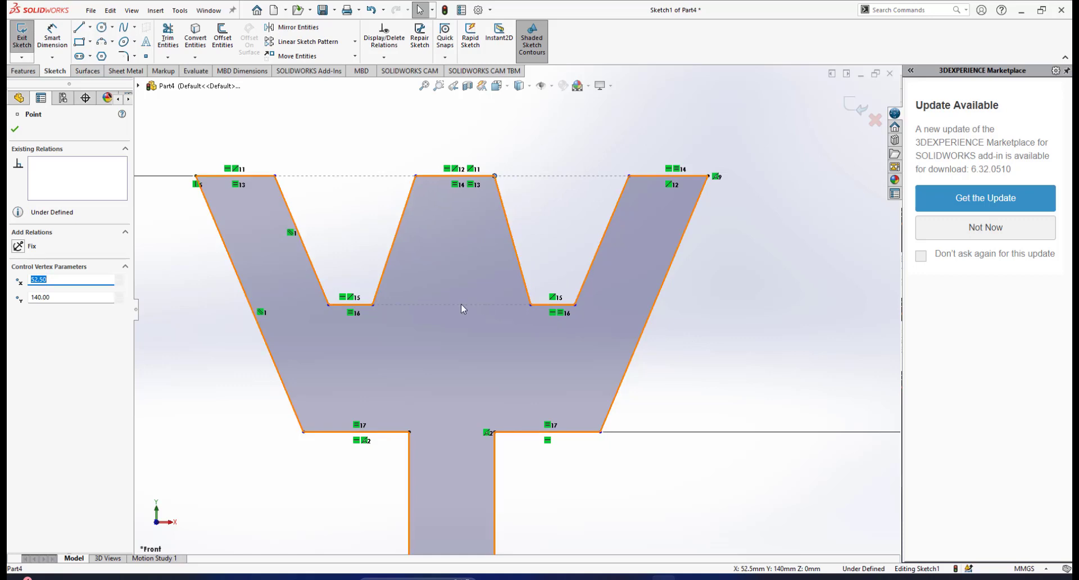
scroll(461, 303, "down", 2)
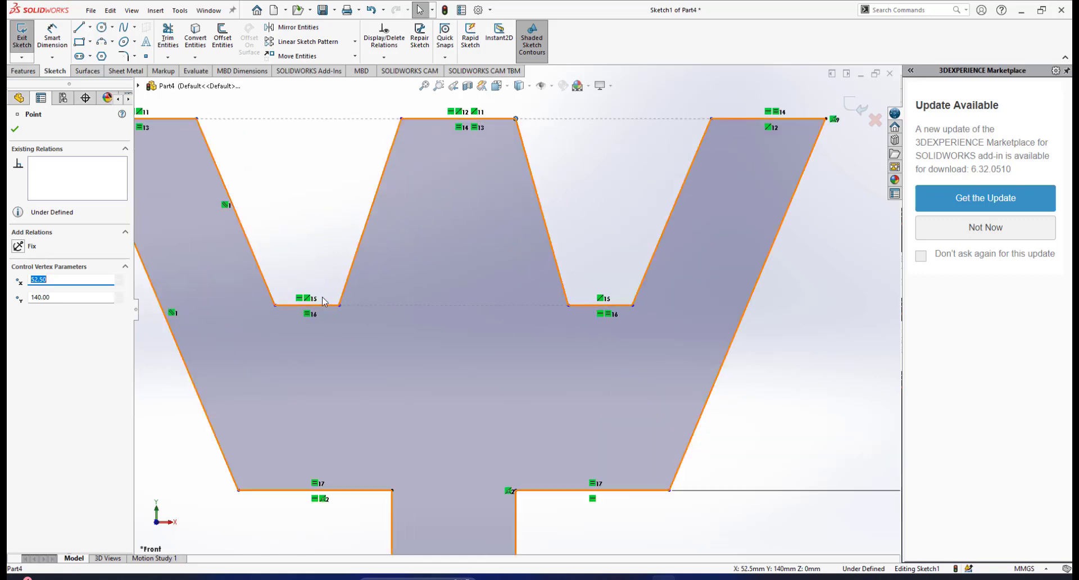
scroll(457, 295, "up", 3)
scroll(466, 258, "down", 3)
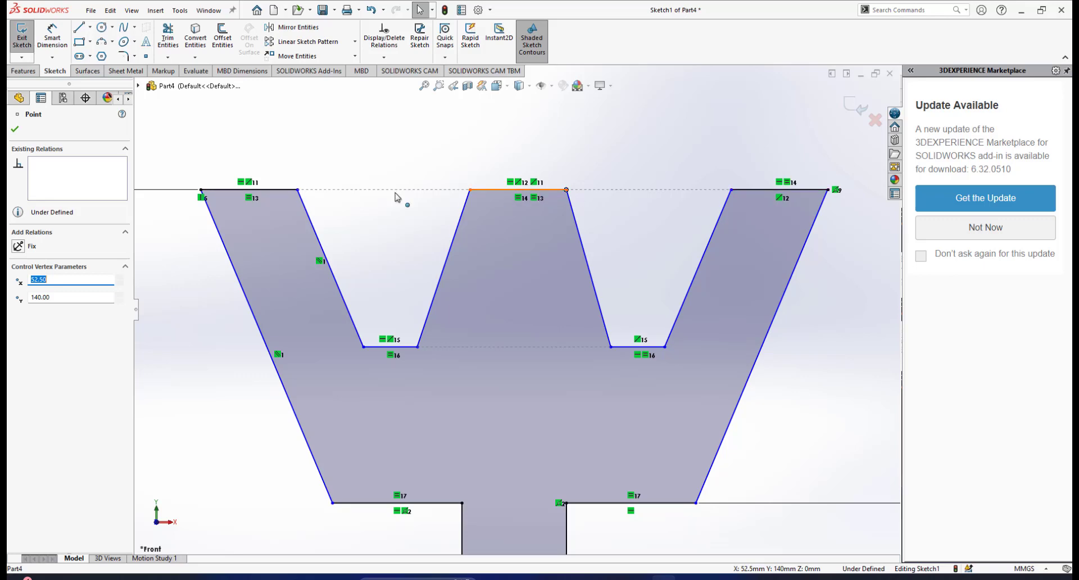
scroll(555, 295, "up", 3)
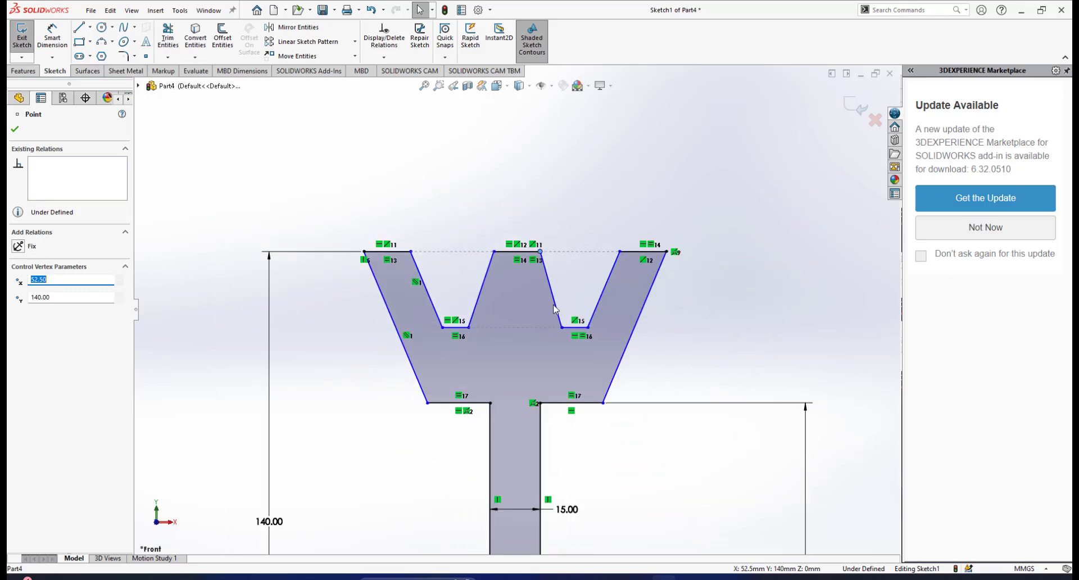
scroll(562, 337, "down", 3)
scroll(566, 353, "up", 2)
scroll(567, 347, "down", 2)
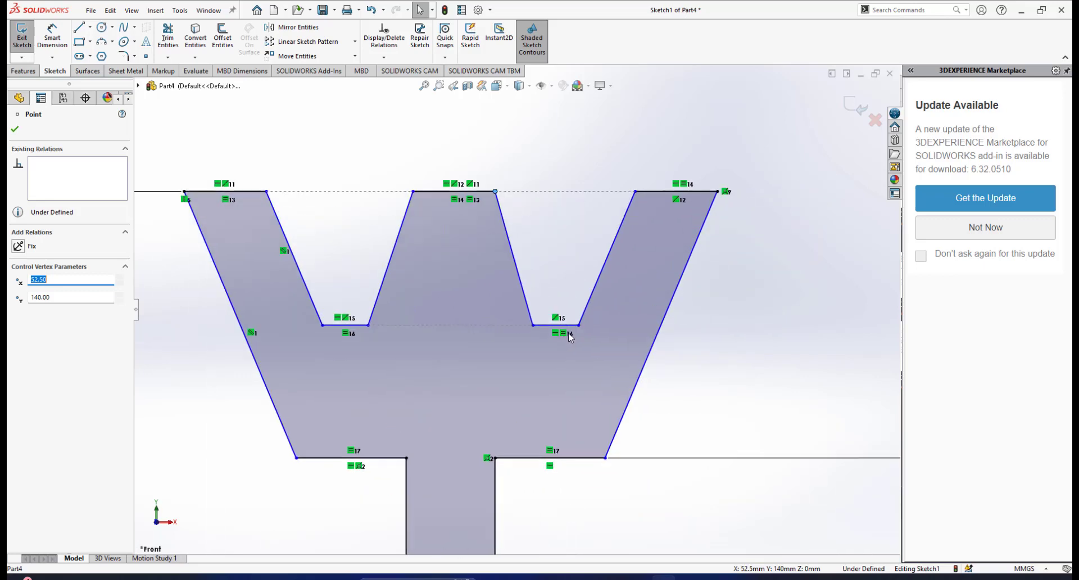
left_click(718, 327)
Make the right groove's two slanted walls equal in length
scroll(503, 329, "down", 2)
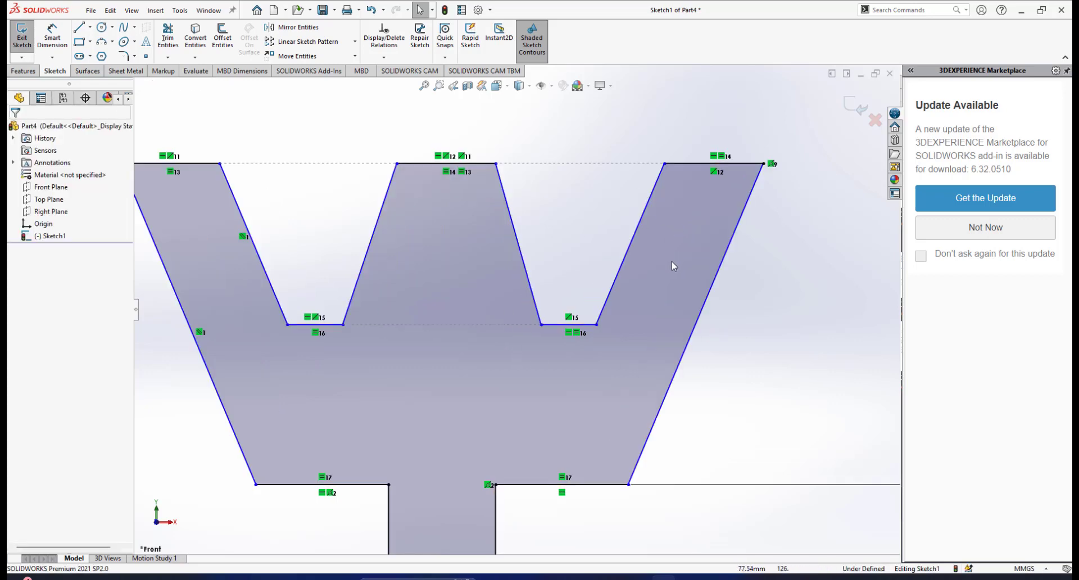
left_click(638, 236)
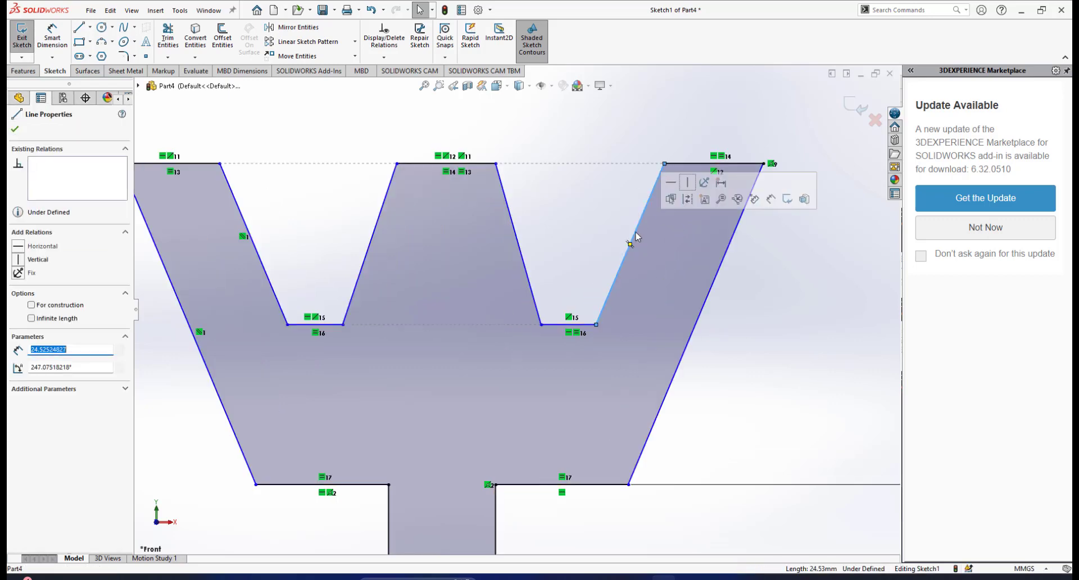
left_click(514, 231, "ctrl")
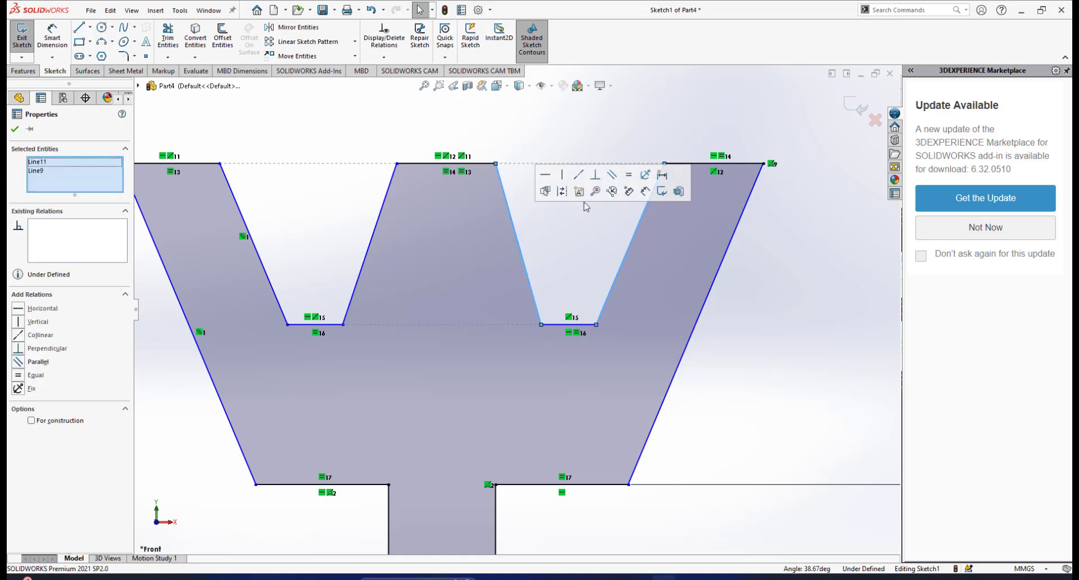
left_click(627, 178)
left_click(575, 232)
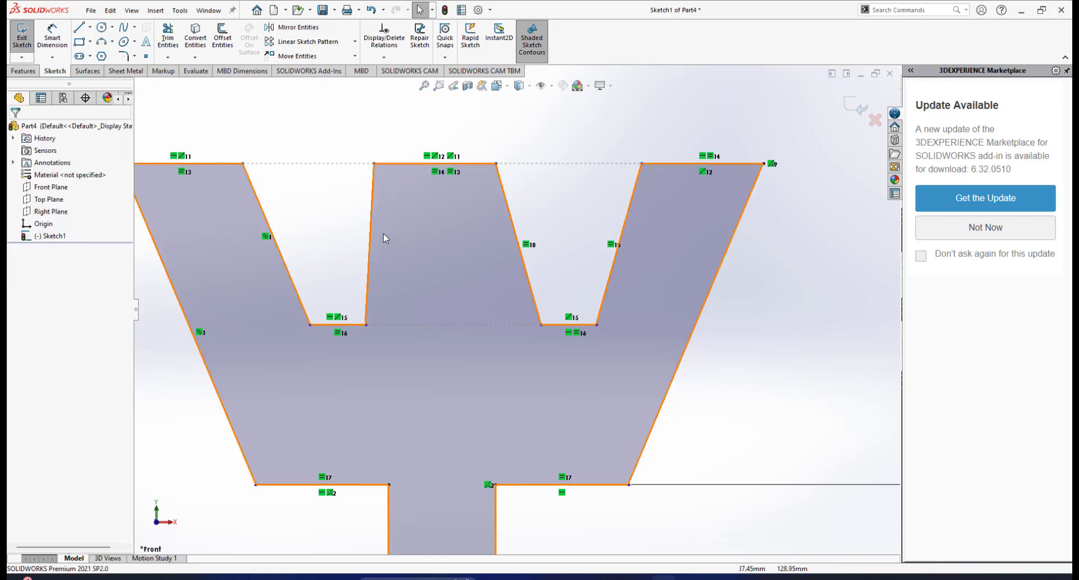
Make the left groove's two slanted walls equal in length
left_click(373, 217)
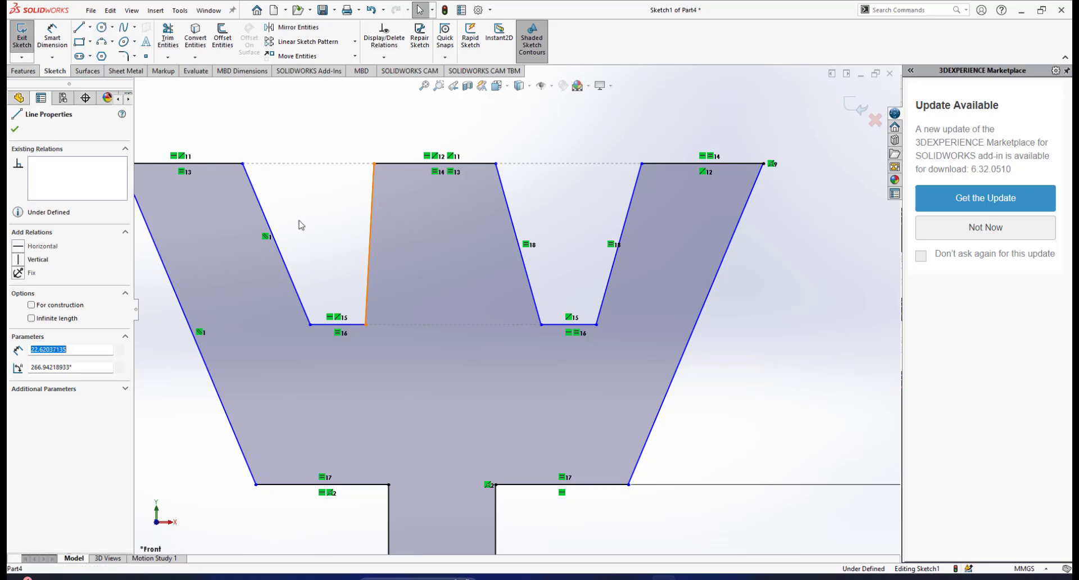
left_click(266, 219, "ctrl")
left_click(381, 167)
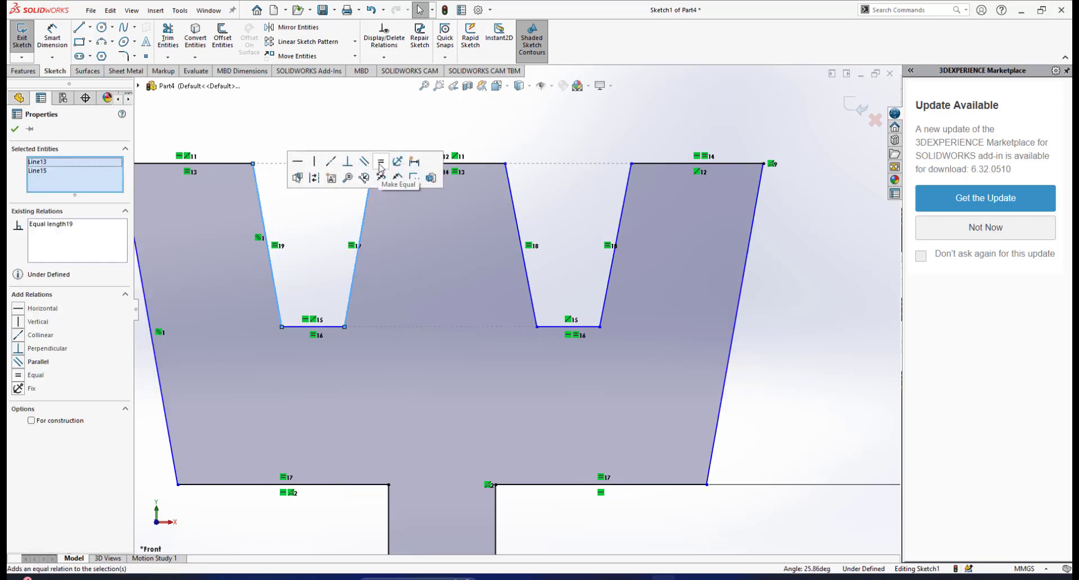
left_click(787, 329)
scroll(589, 366, "up", 3)
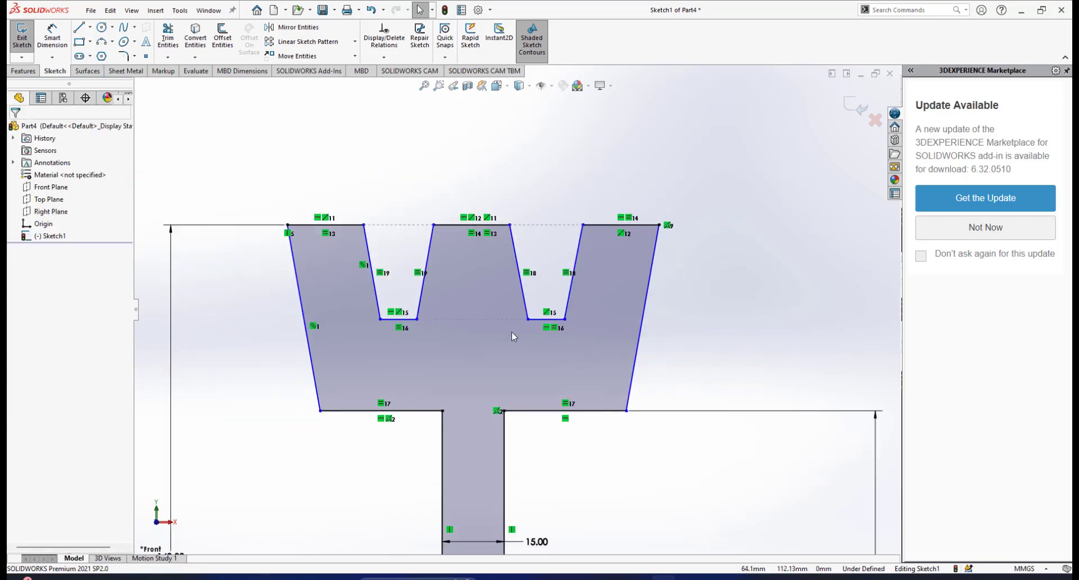
Deepen both grooves by lowering the right groove's floor corner, and move the rim's lower right corner inward to about X 79.7 mm
scroll(477, 322, "down", 1)
scroll(464, 300, "down", 2)
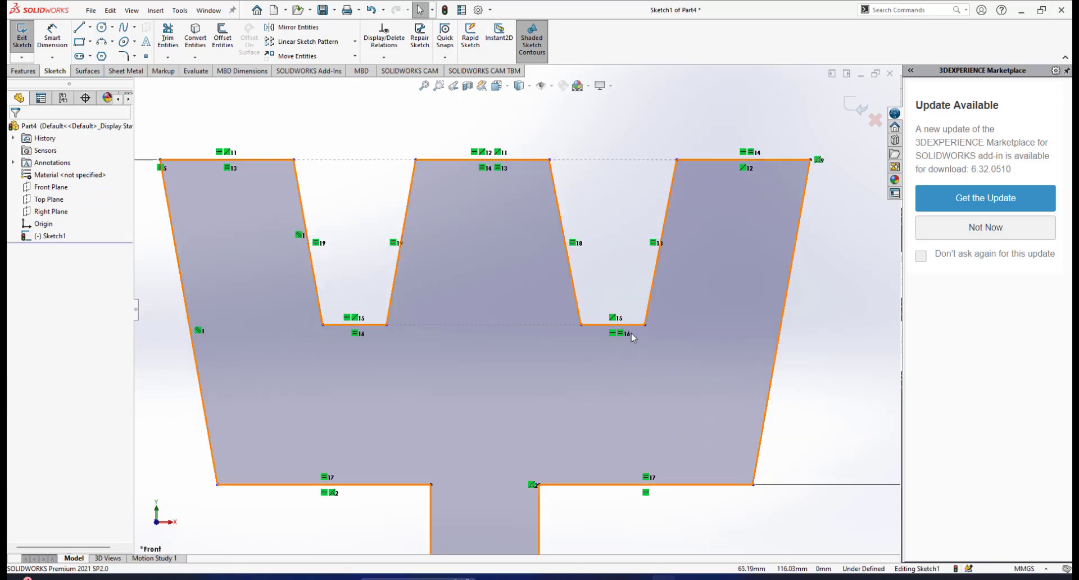
mouse_move(643, 325)
left_mouse_down()
mouse_move(642, 372)
mouse_move(638, 358)
mouse_move(697, 374)
mouse_move(630, 350)
mouse_move(662, 368)
mouse_move(667, 394)
mouse_move(644, 354)
mouse_move(643, 375)
left_mouse_up()
scroll(685, 410, "up", 3)
left_click(705, 368)
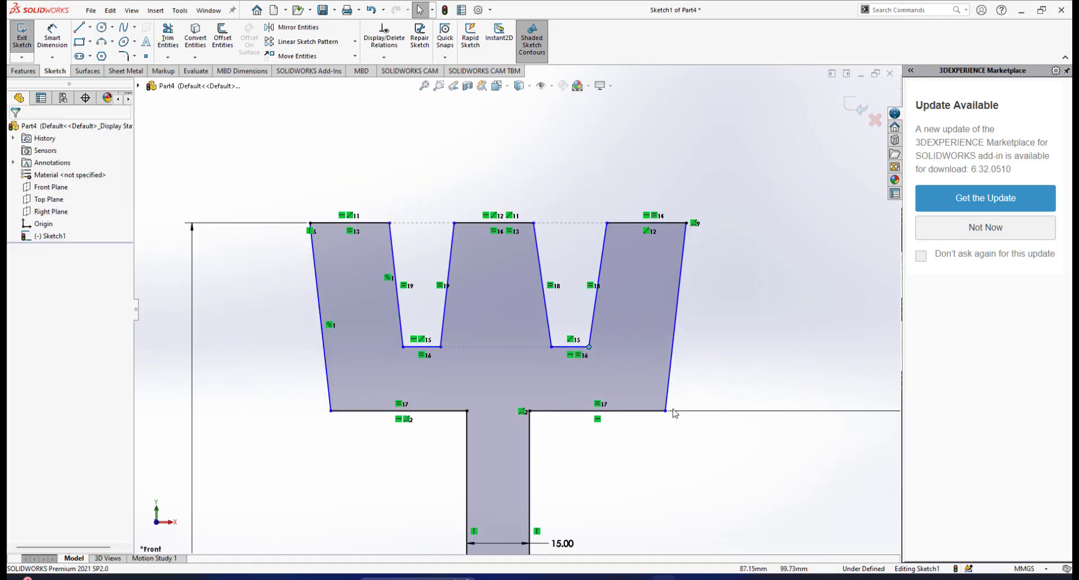
left_click_drag(664, 410, 646, 406)
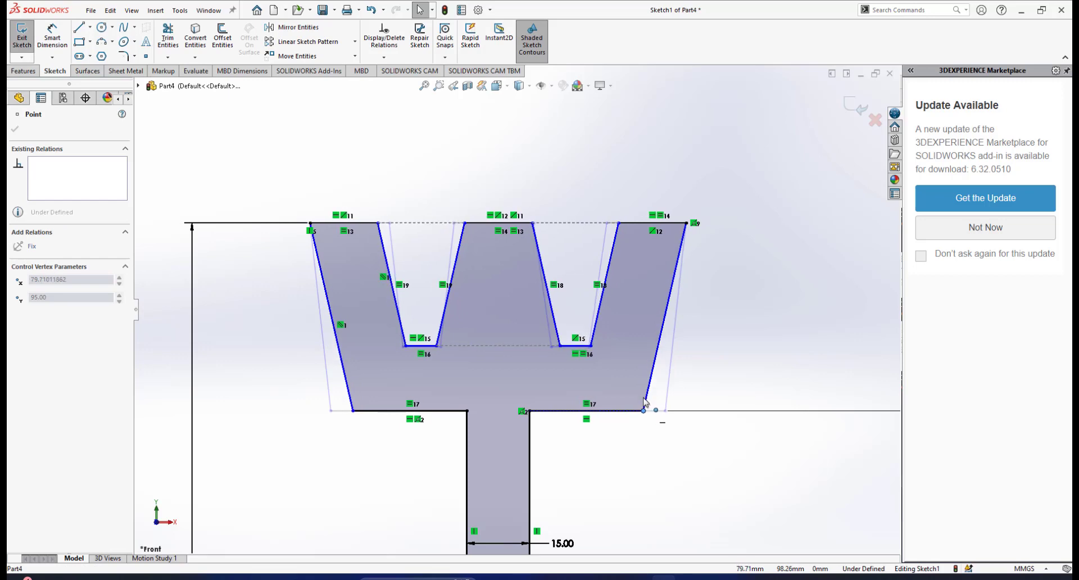
left_click(689, 434)
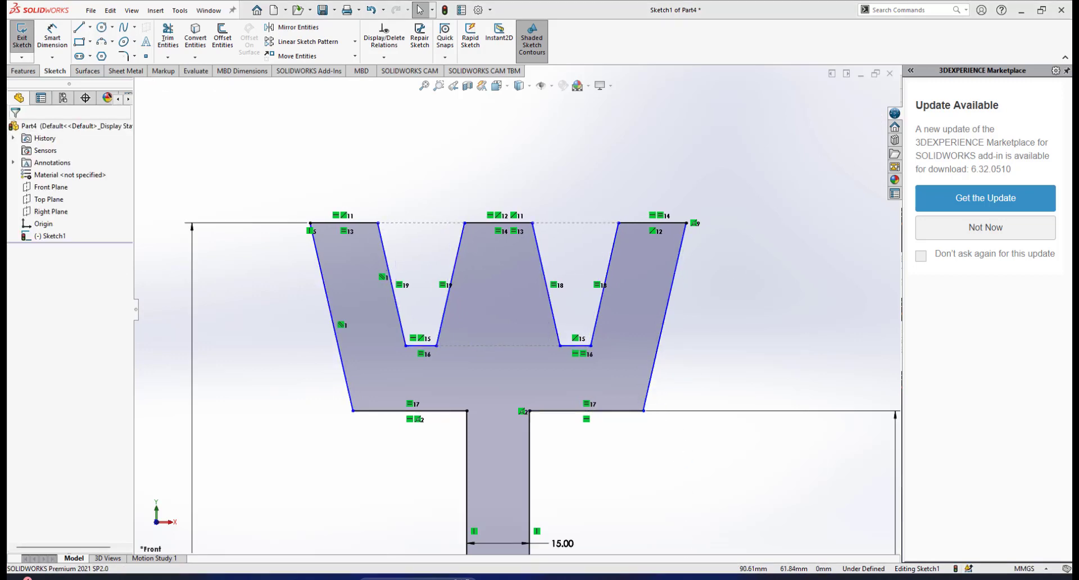
Dimension the width of the rim's right top land and set it to 10 mm, following the reference drawing
key("alt+Tab")
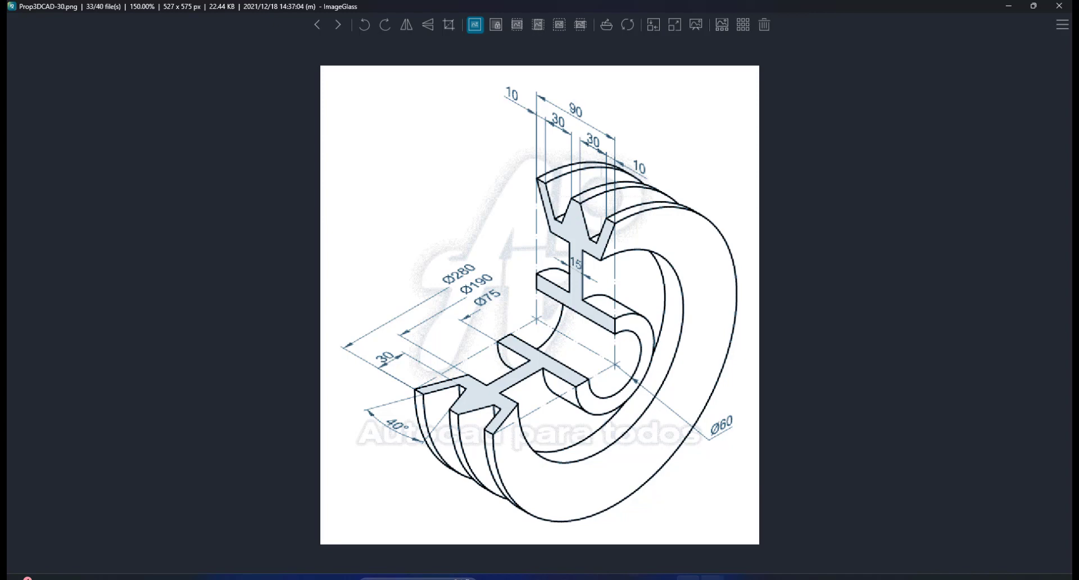
mouse_move(687, 577)
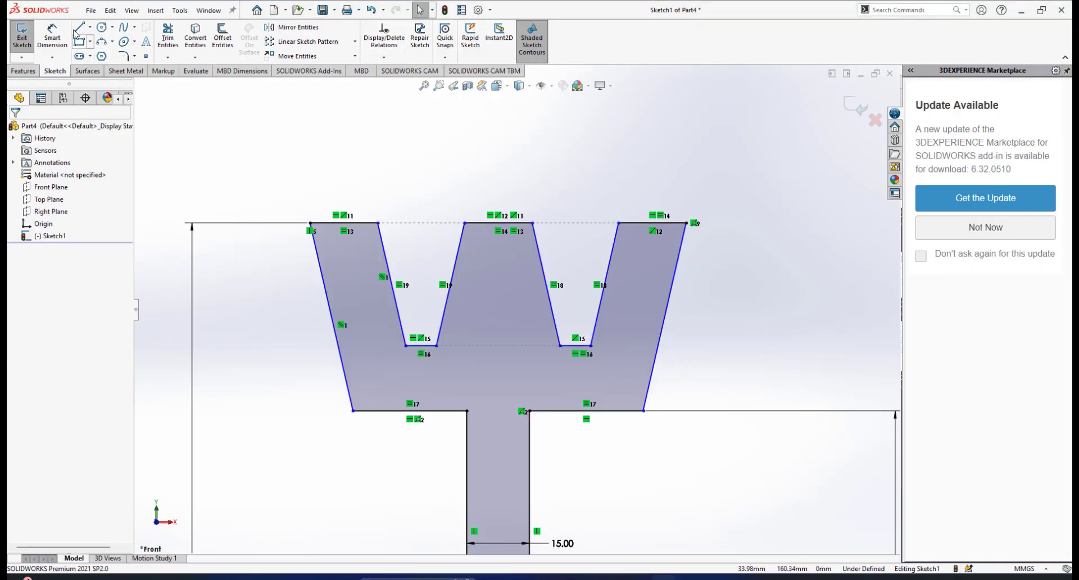
left_click(52, 35)
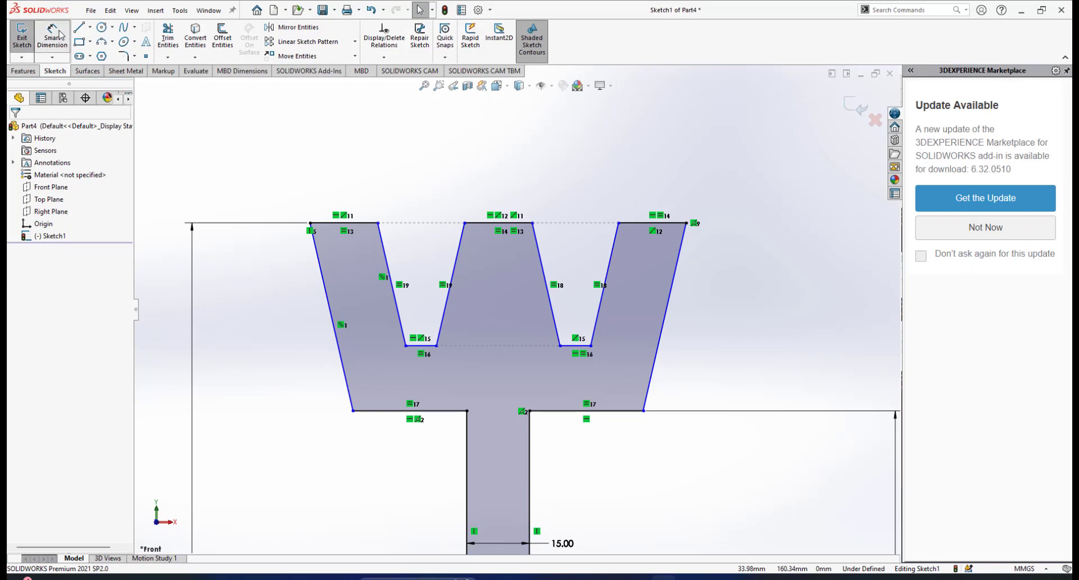
left_click(666, 223)
left_click(653, 175)
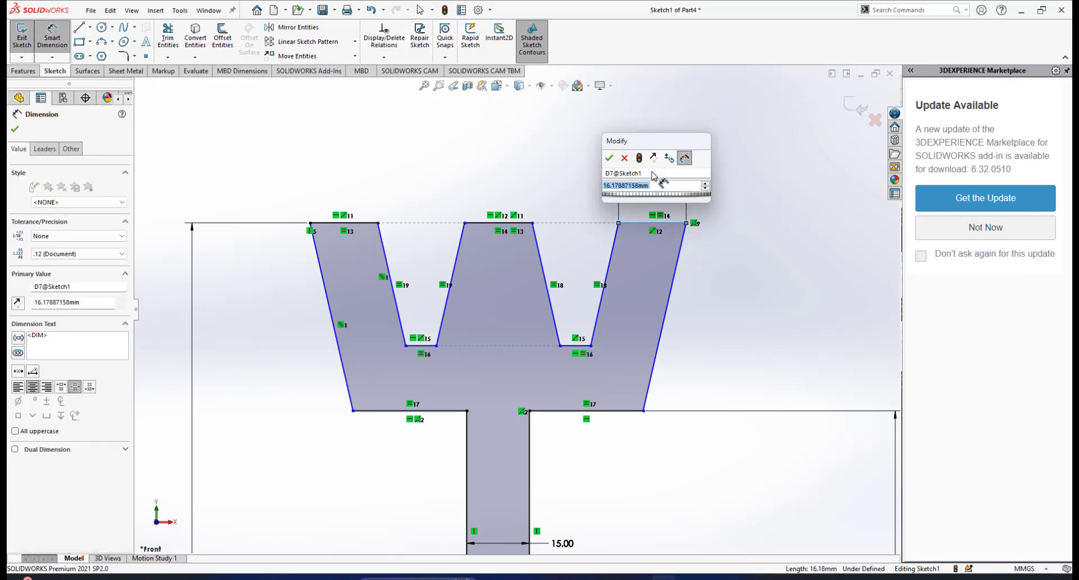
type("10")
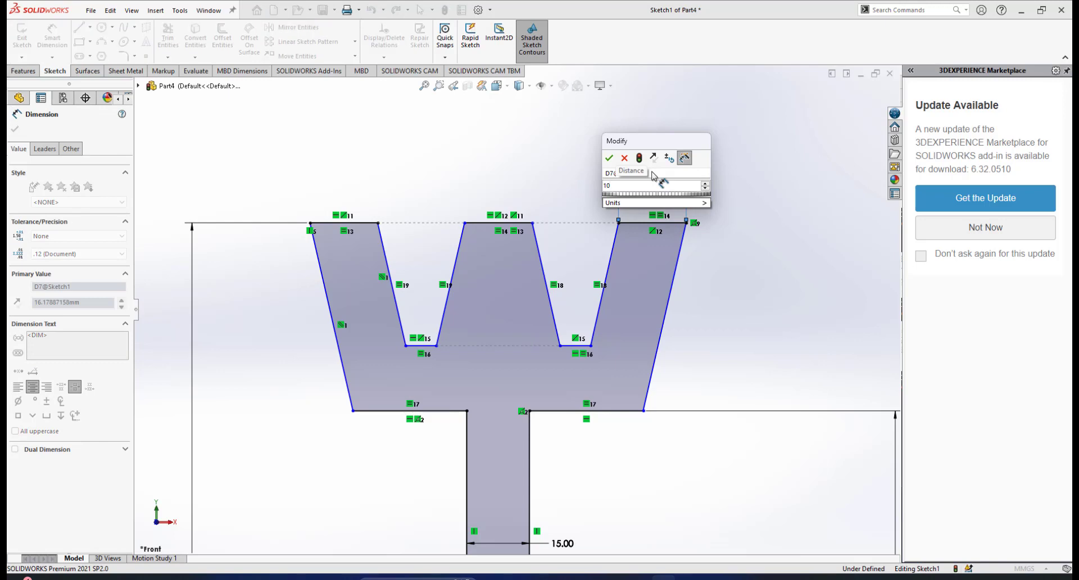
key("Return")
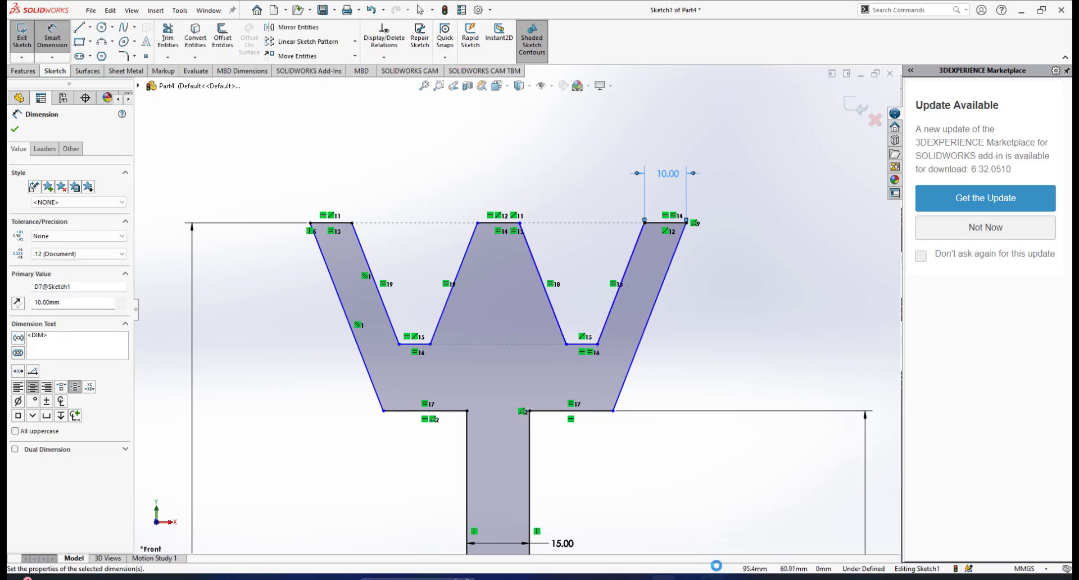
Dimension the opening of the right groove between the middle and right lands and set it to 30 mm
key("alt+Tab")
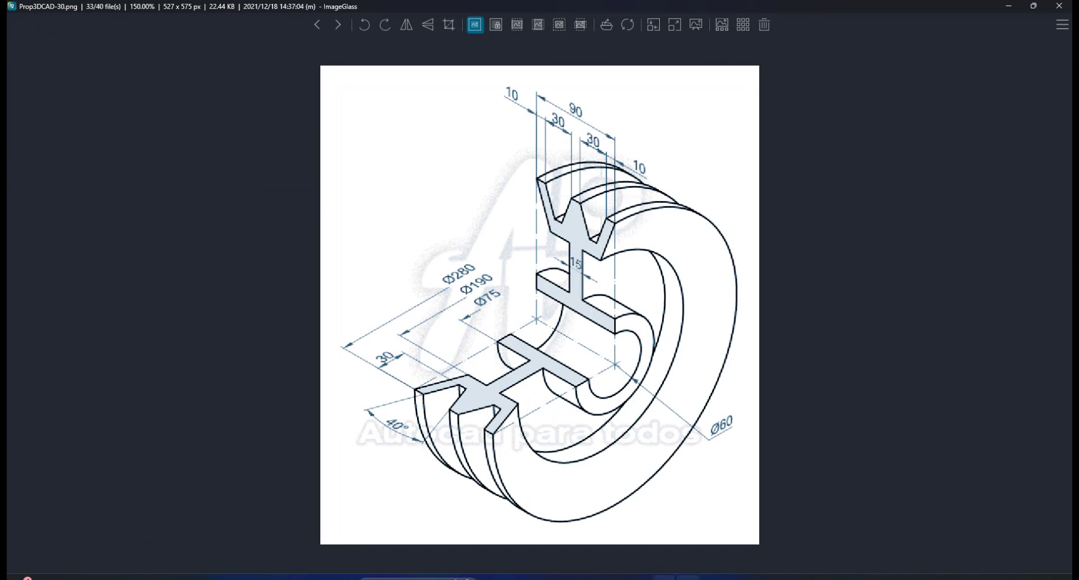
key("alt+Tab")
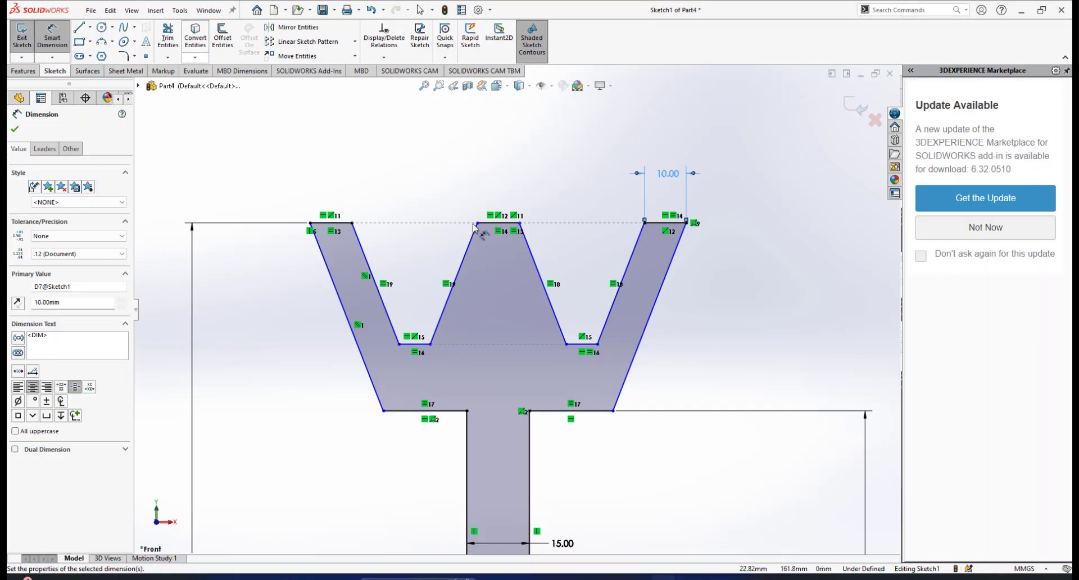
left_click(519, 223)
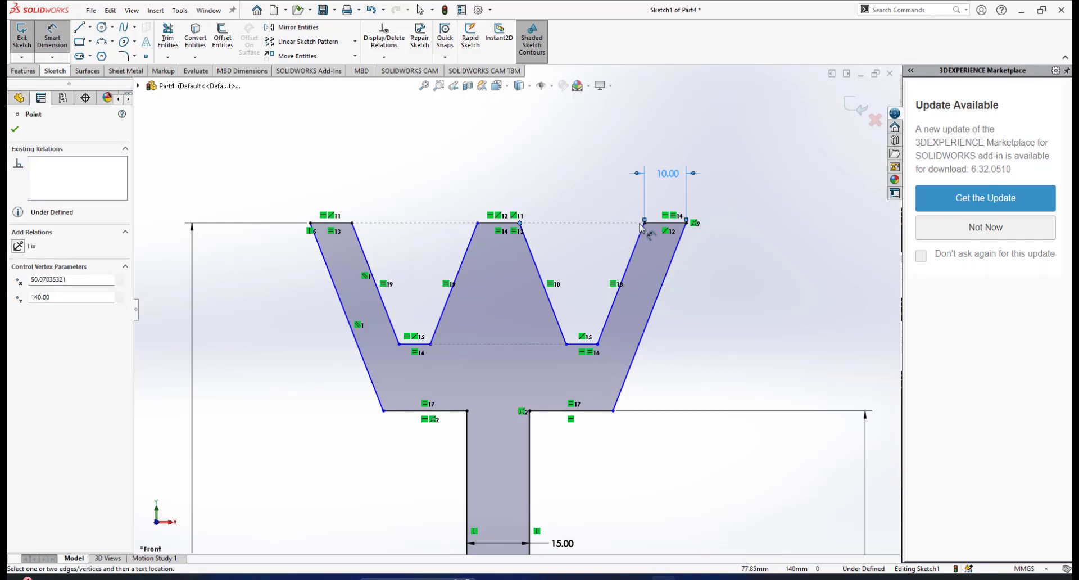
left_click(643, 221)
left_click(591, 185)
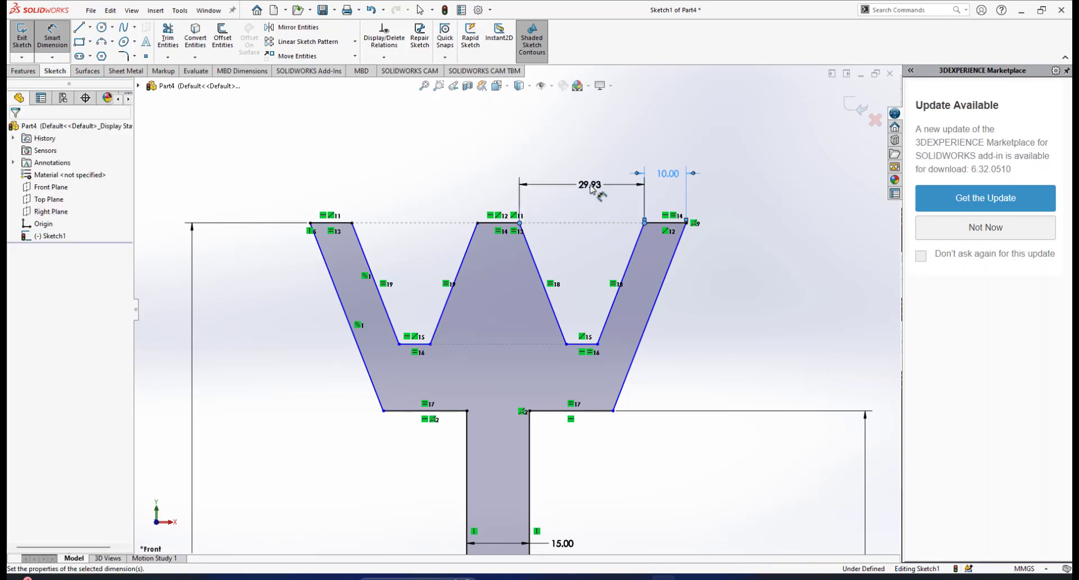
type("30")
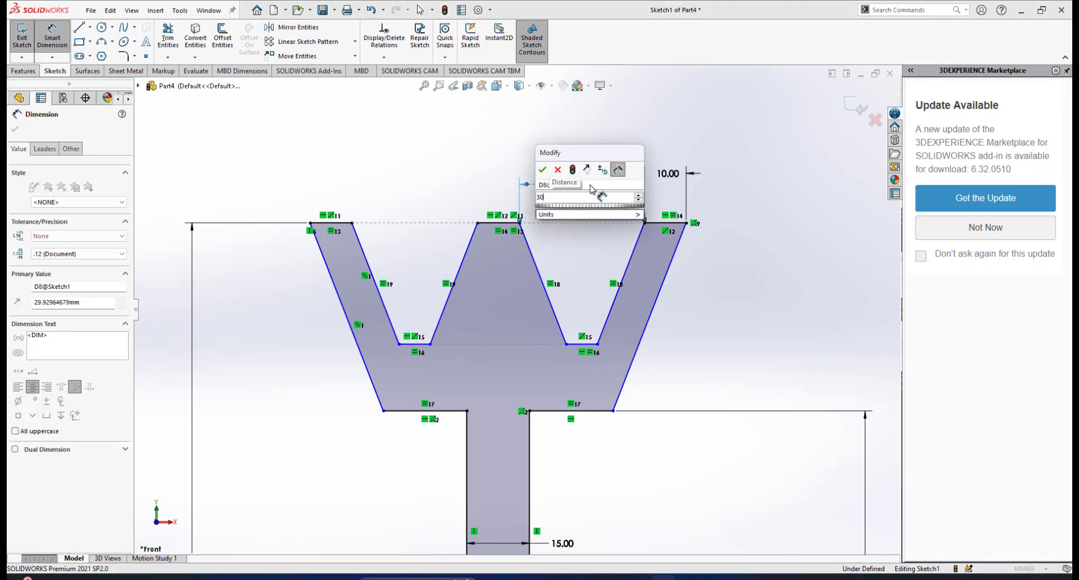
key("Escape")
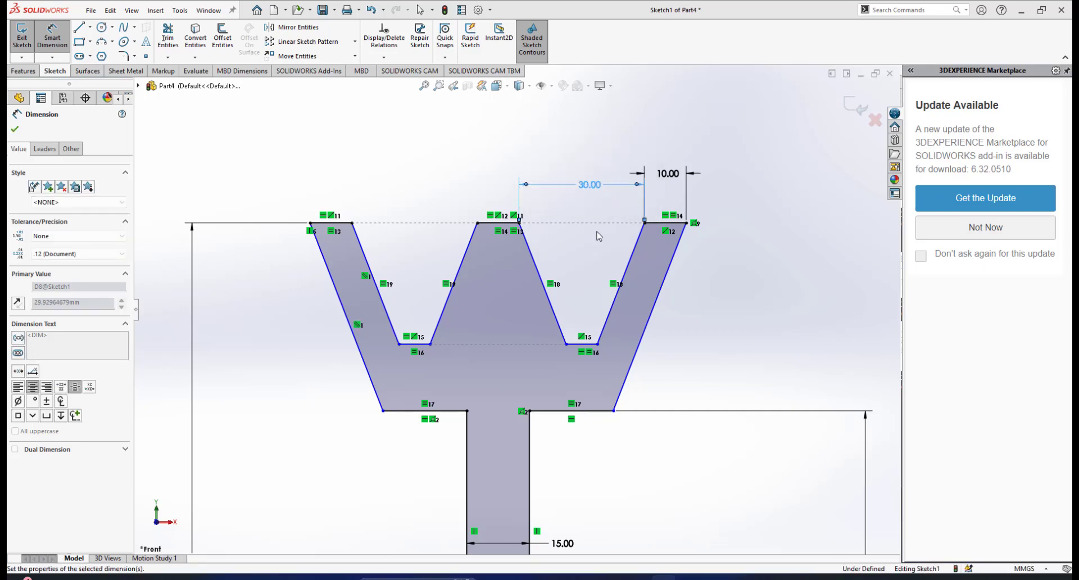
Dimension the right groove's depth from the top land to the groove floor and set it to 30 mm
key("alt+Tab")
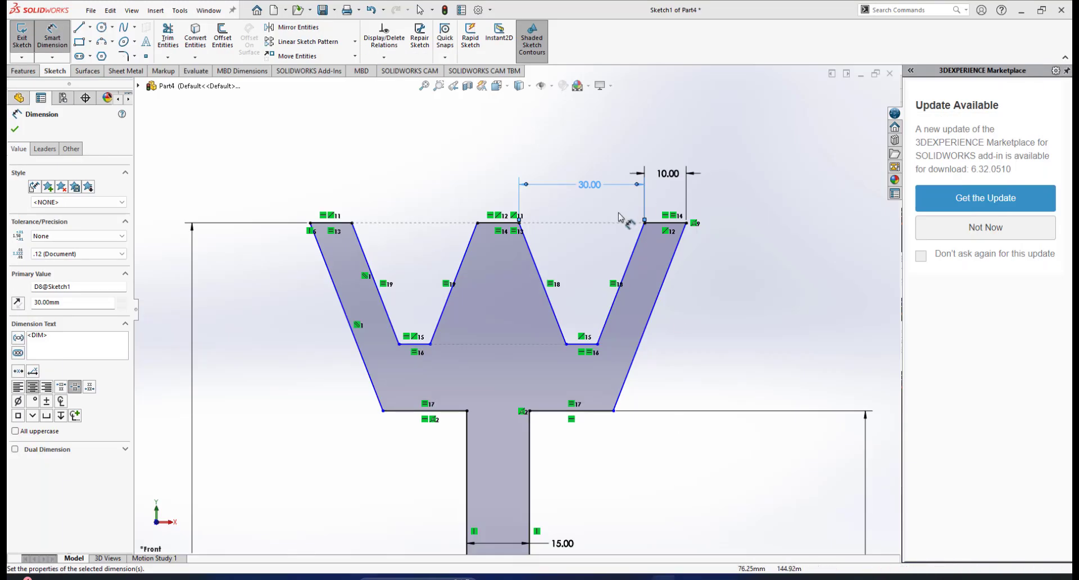
left_click(672, 224)
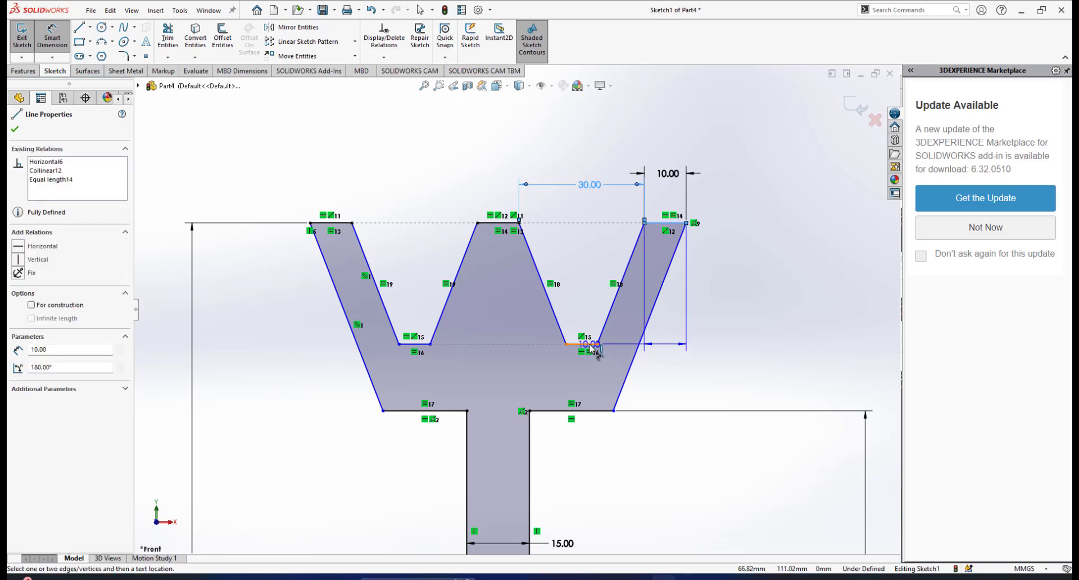
left_click(585, 344)
left_click(738, 311)
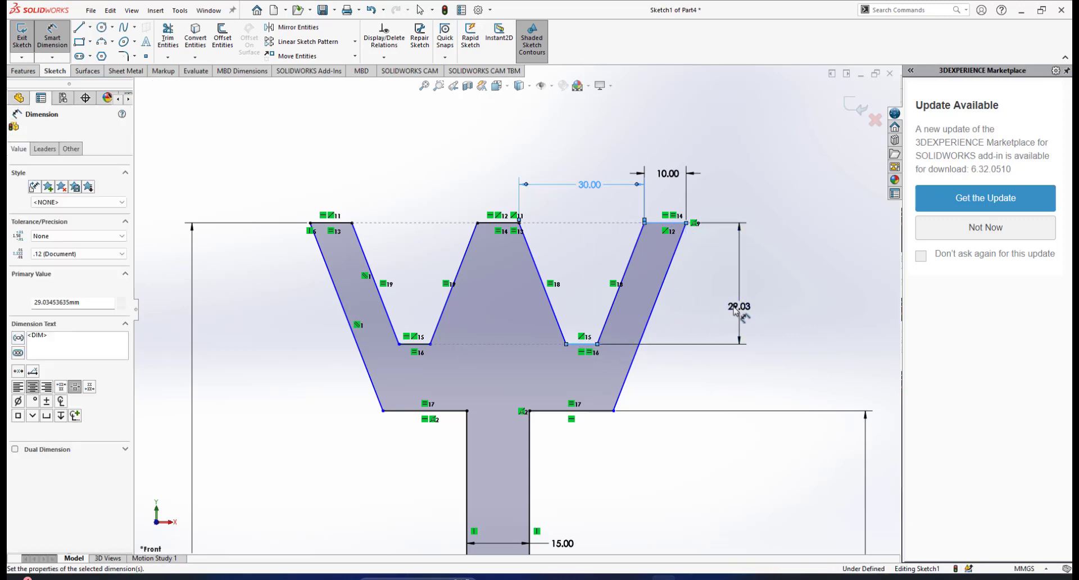
type("30")
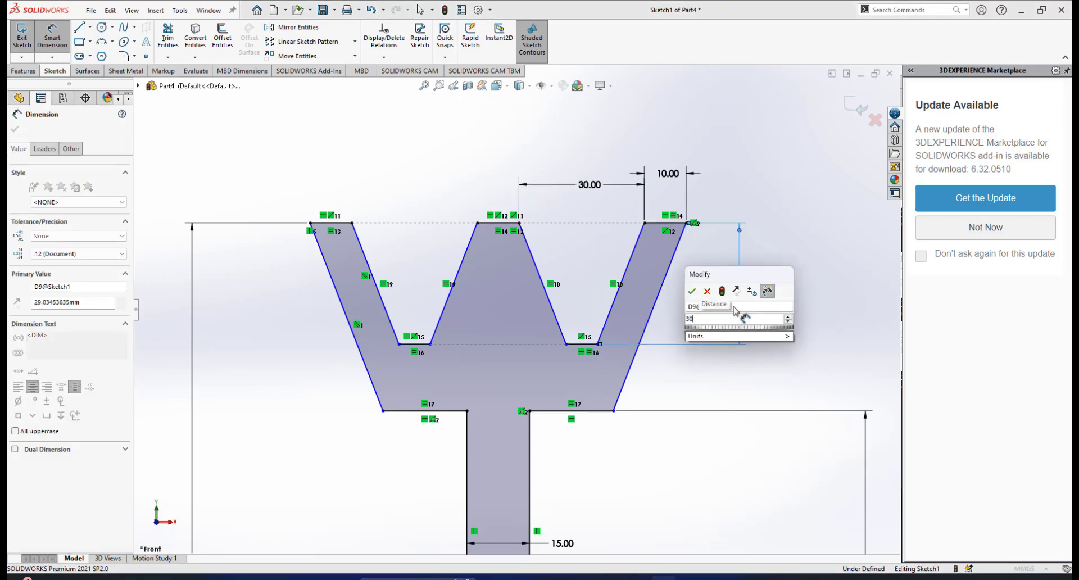
key("Escape")
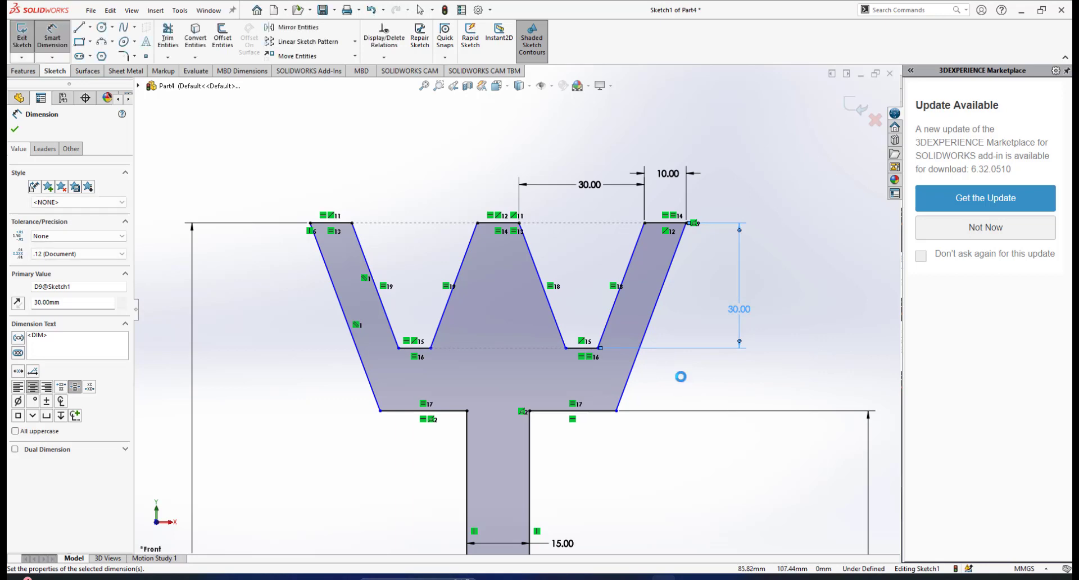
right_click(690, 393)
left_click(718, 423)
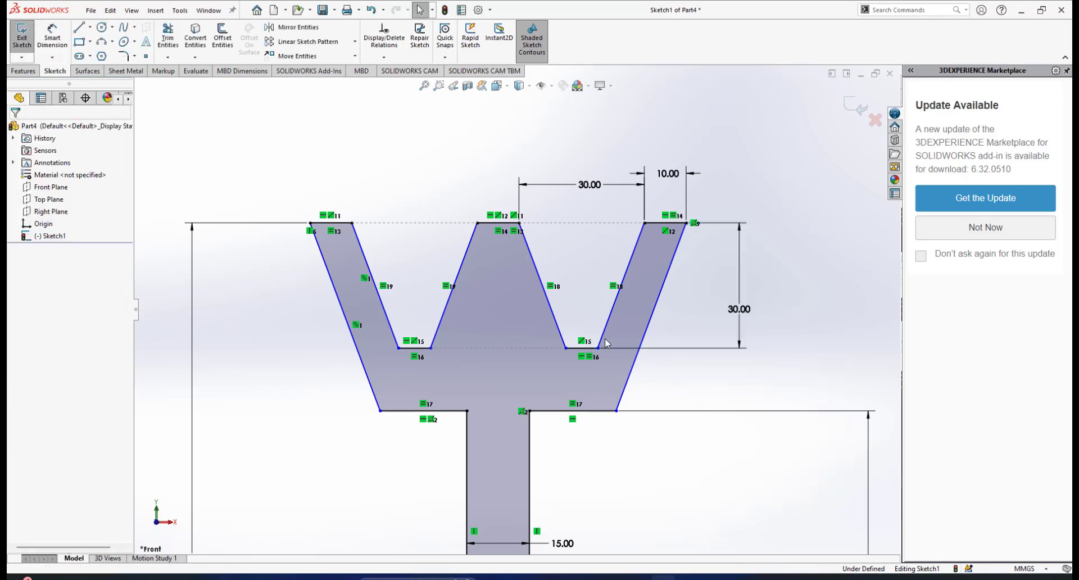
Dimension the angle between the left groove's two slanted walls and set it to 40°, following the reference drawing
scroll(482, 290, "down", 1)
scroll(482, 289, "down", 1)
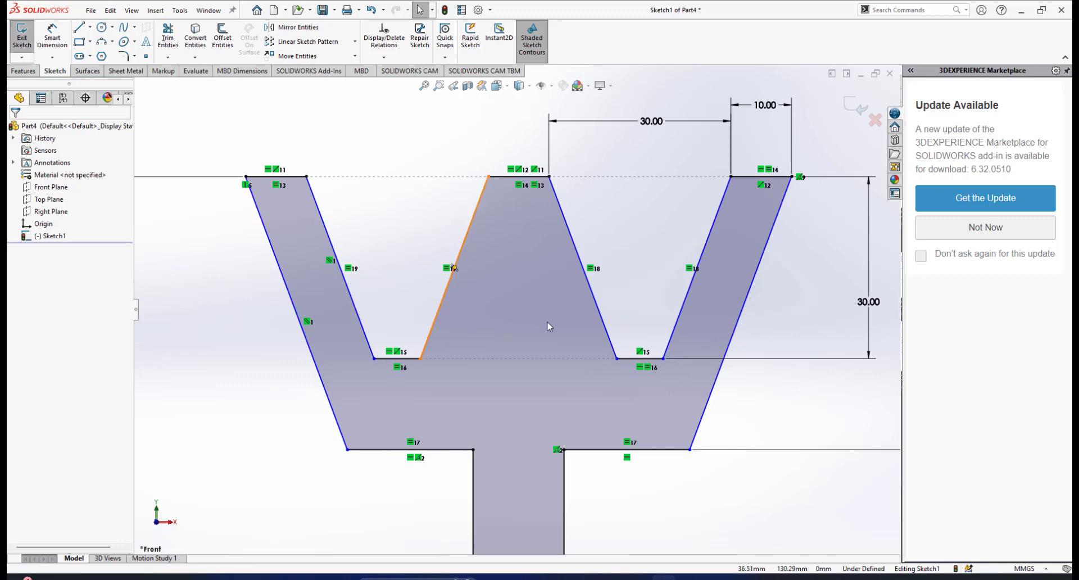
key("alt+Tab")
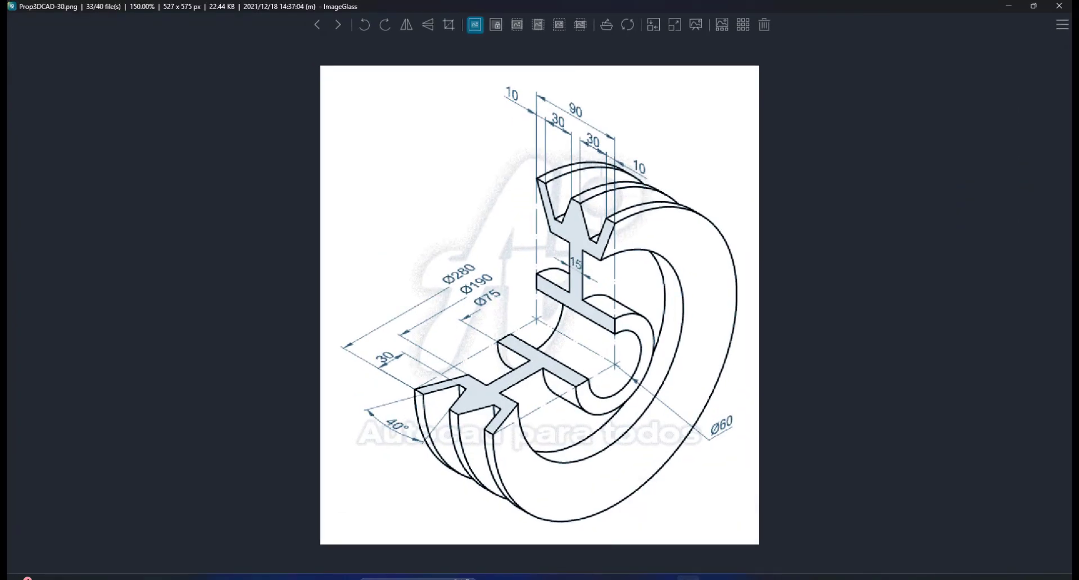
left_click(688, 579)
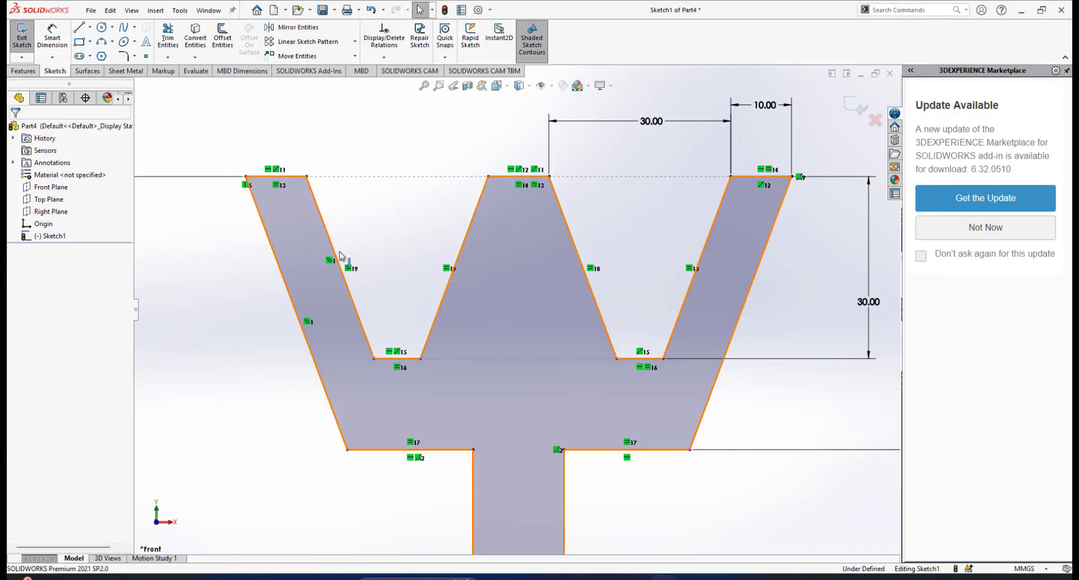
left_click(52, 35)
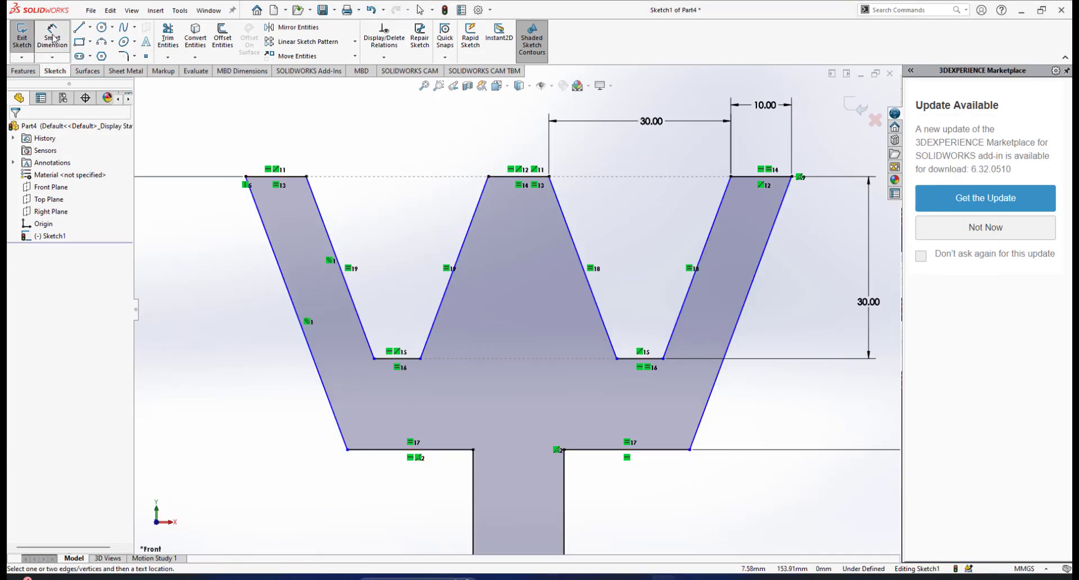
left_click(332, 247)
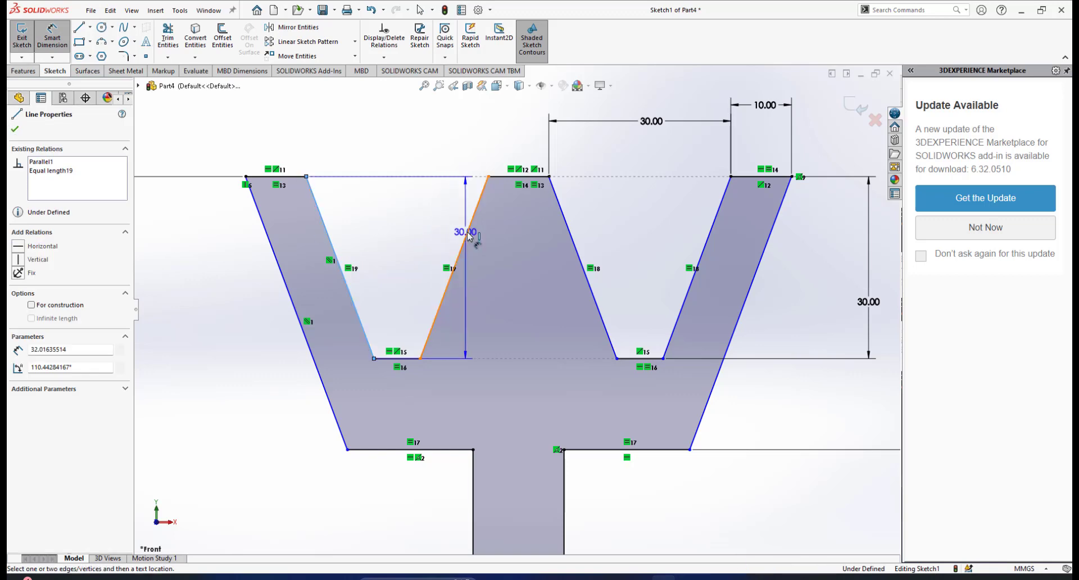
left_click(467, 235)
left_click(412, 225)
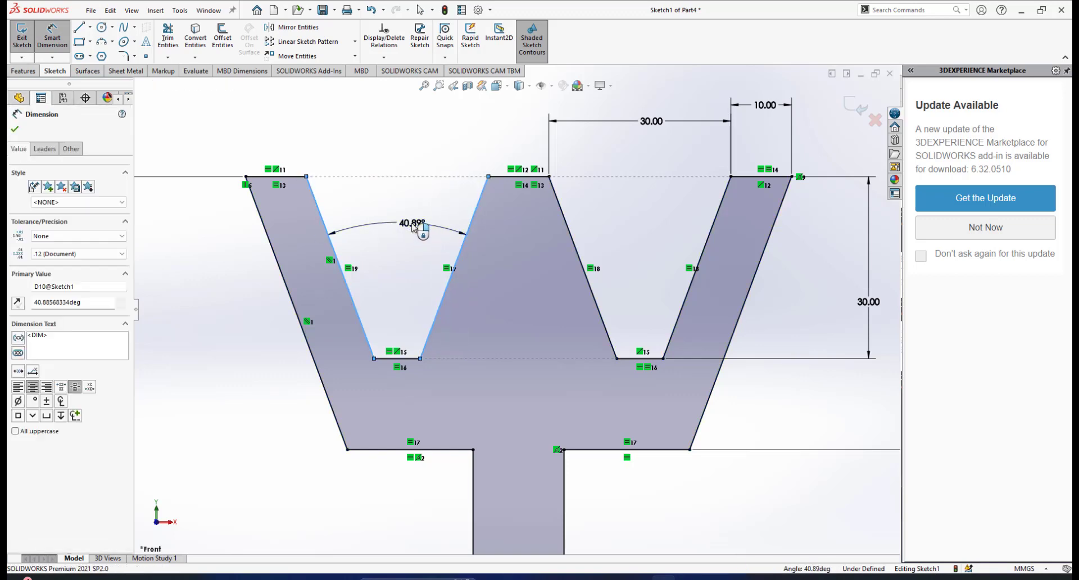
type("40")
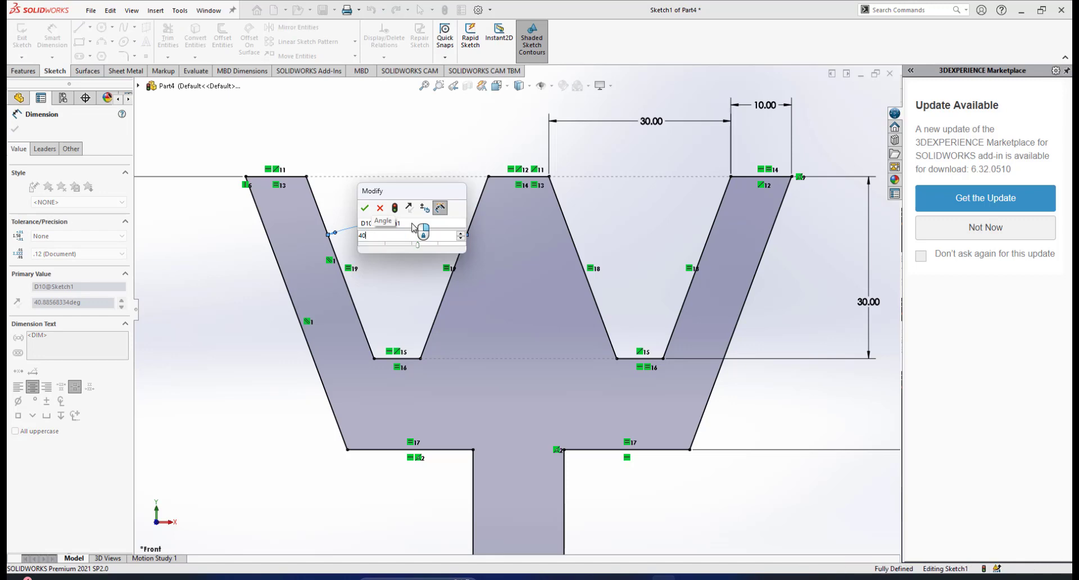
key("Escape")
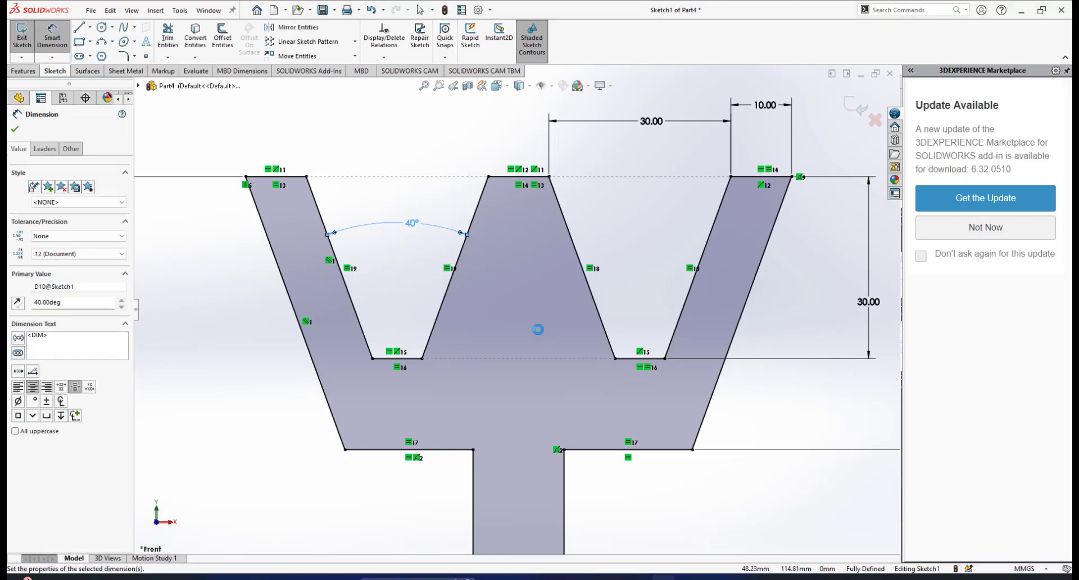
Examine the whole pulley cross-section, checking its dimensions, relations and centreline, and finish dimensioning
scroll(537, 329, "up", 6)
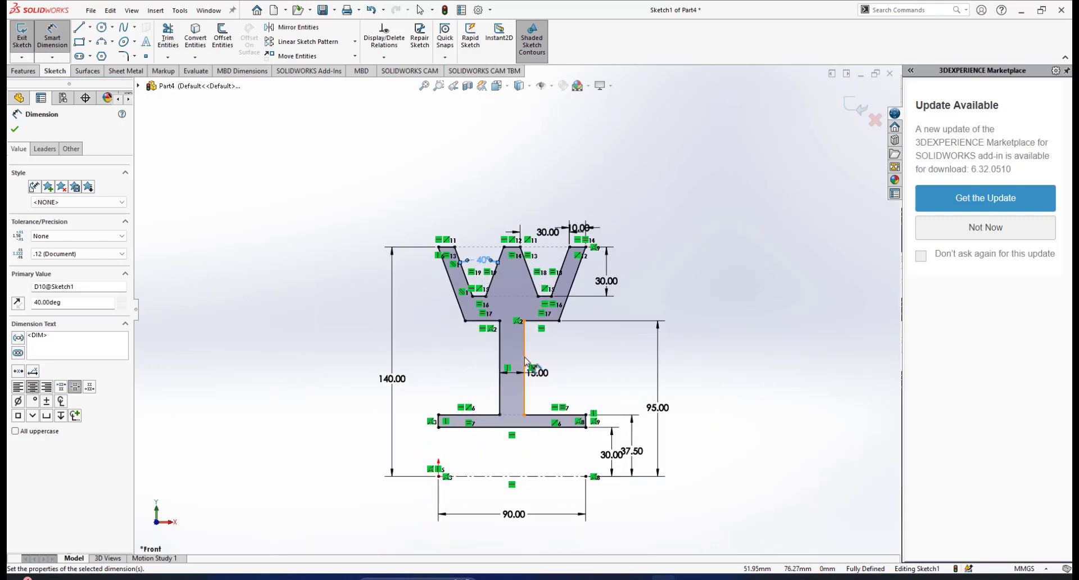
scroll(526, 361, "down", 3)
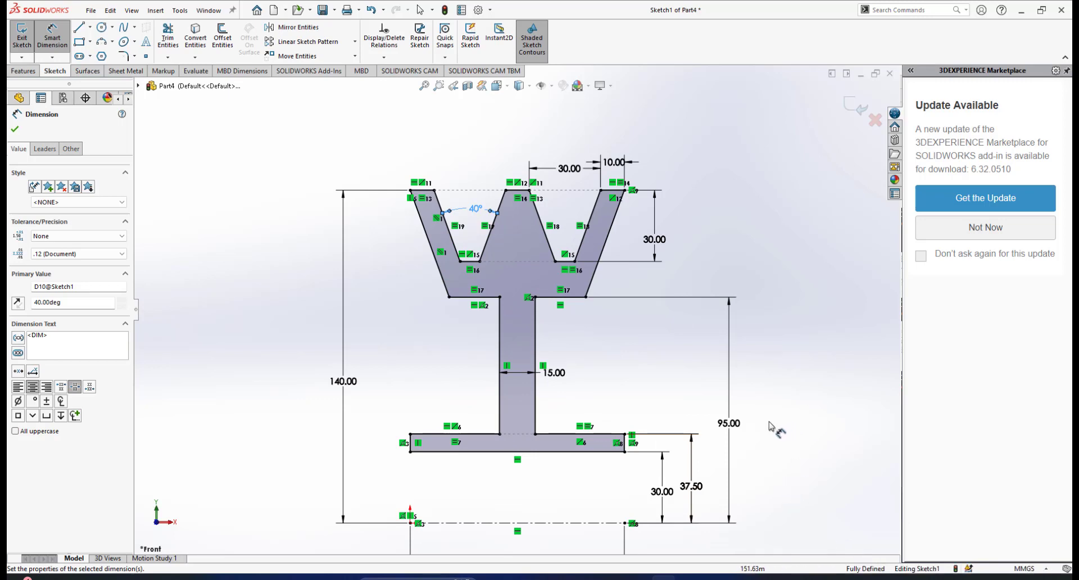
key("f")
scroll(638, 353, "up", 1)
scroll(603, 424, "down", 3)
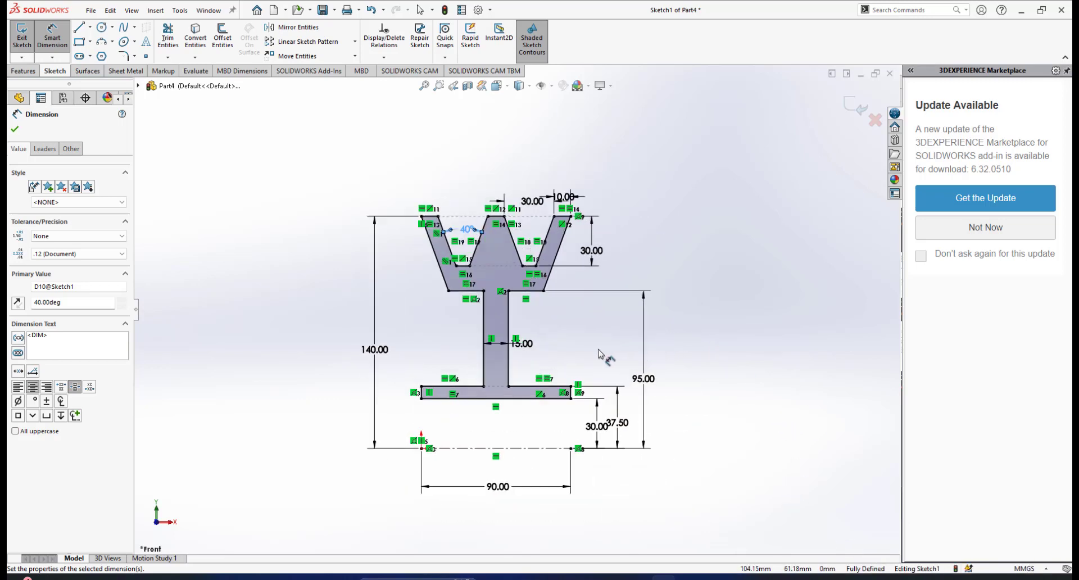
scroll(517, 405, "up", 2)
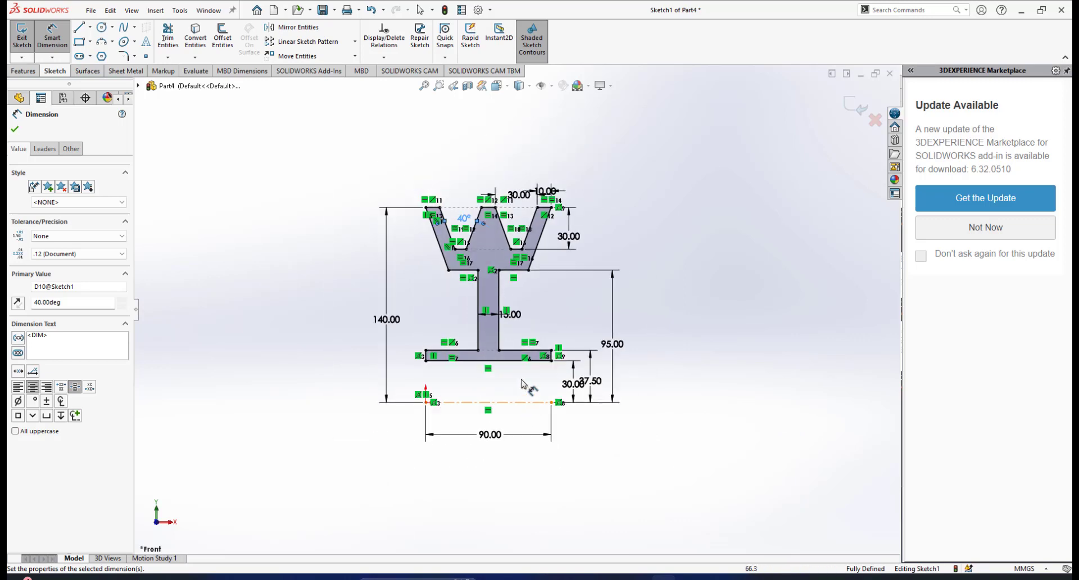
scroll(526, 371, "down", 2)
scroll(528, 363, "down", 1)
scroll(540, 337, "up", 3)
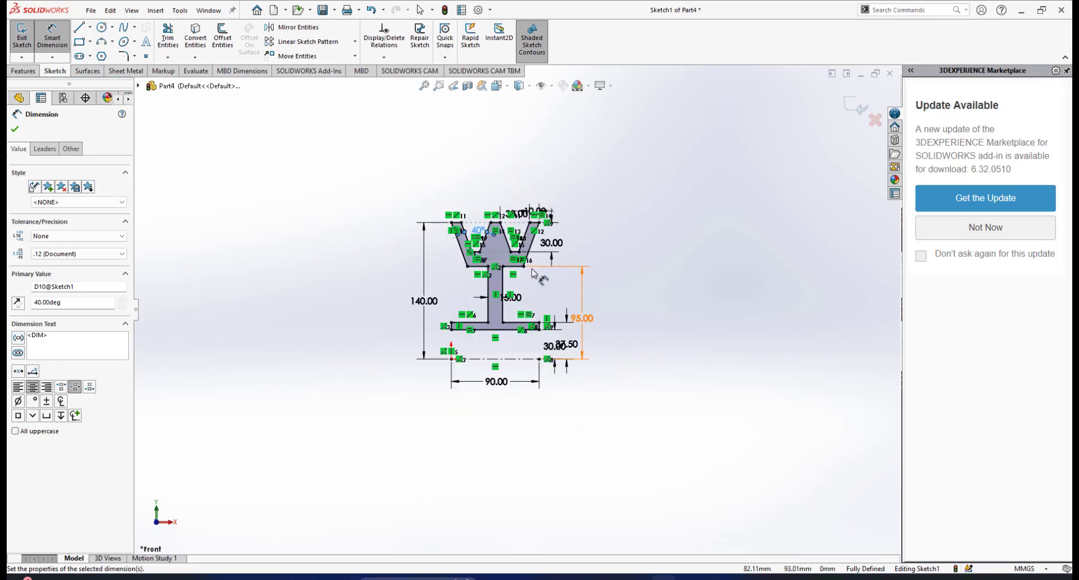
scroll(526, 315, "down", 2)
scroll(471, 344, "up", 2)
scroll(495, 312, "down", 2)
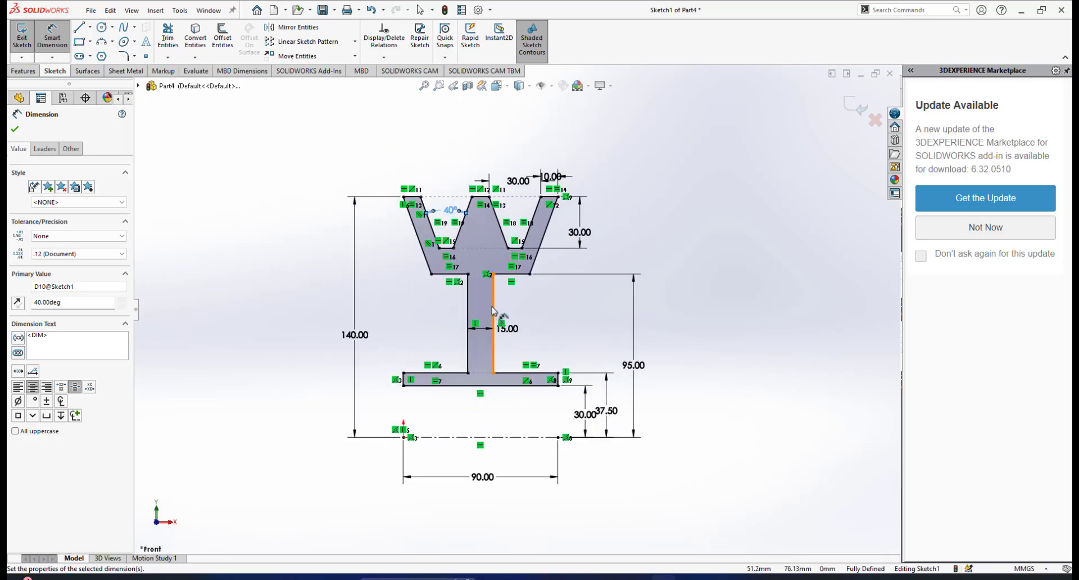
right_click(697, 248)
left_click(725, 277)
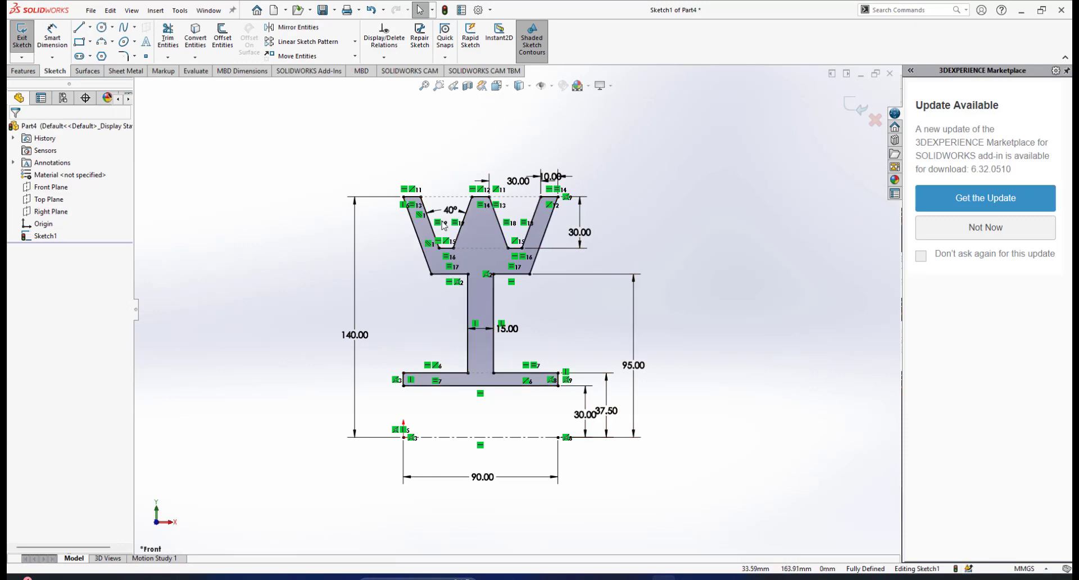
scroll(512, 265, "up", 2)
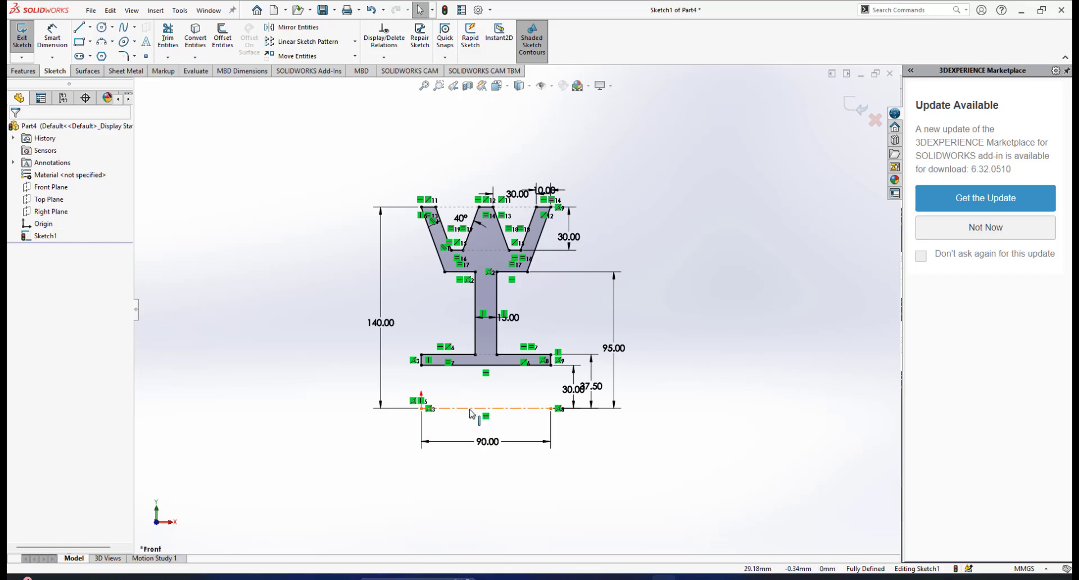
scroll(483, 267, "down", 3)
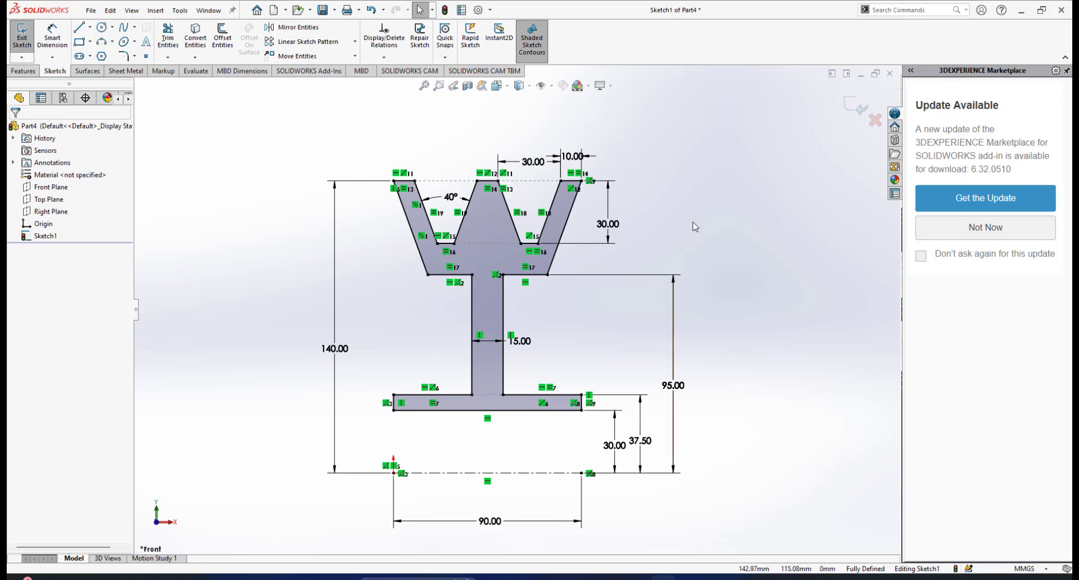
Start a Revolved Boss/Base of the pulley cross-section about the horizontal centreline, keeping the Blind end condition
left_click(22, 71)
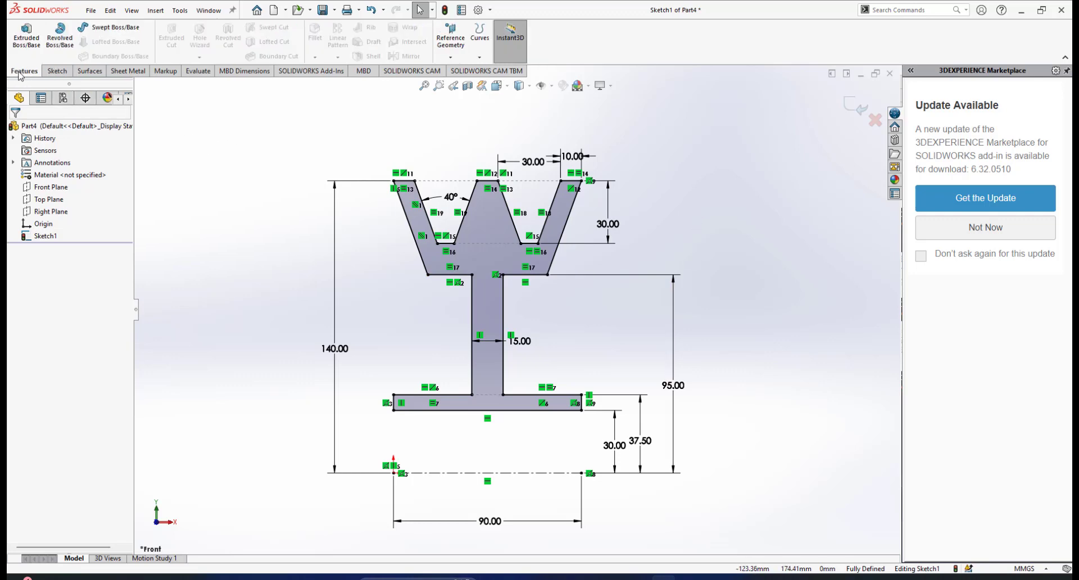
left_click(60, 36)
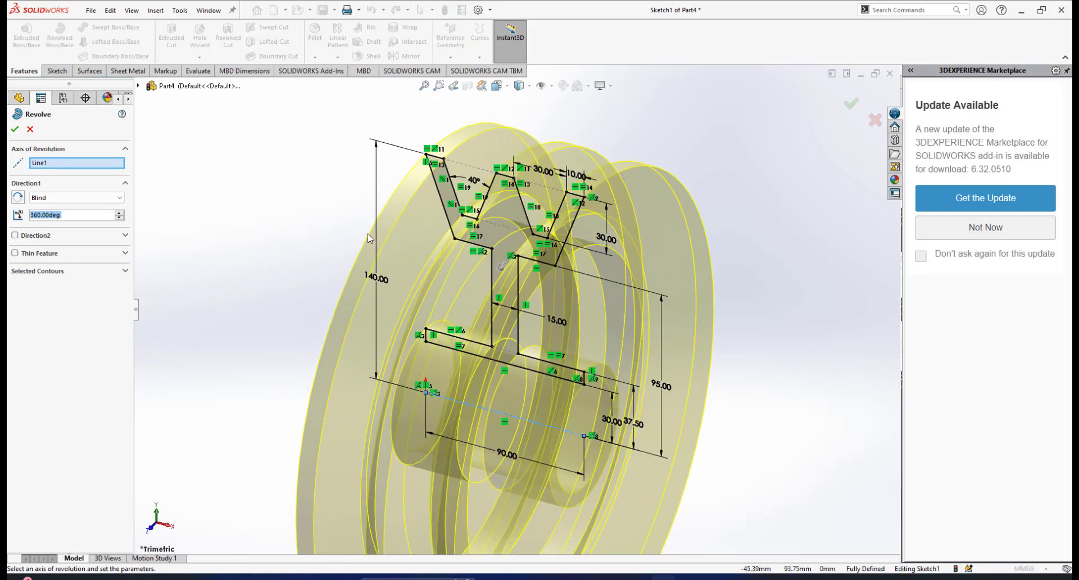
middle_click_drag(457, 326, 521, 337)
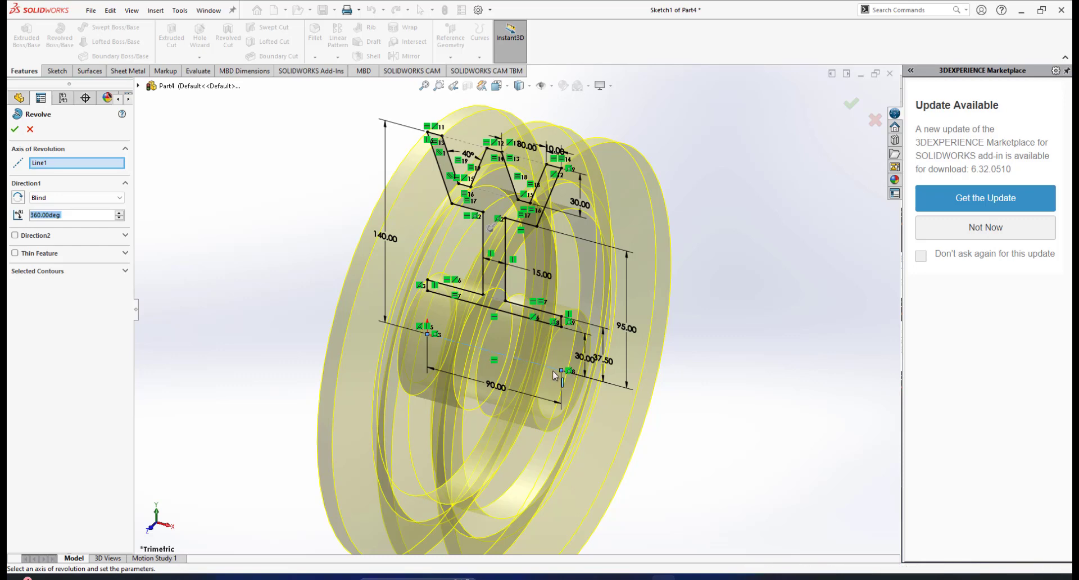
left_click(62, 163)
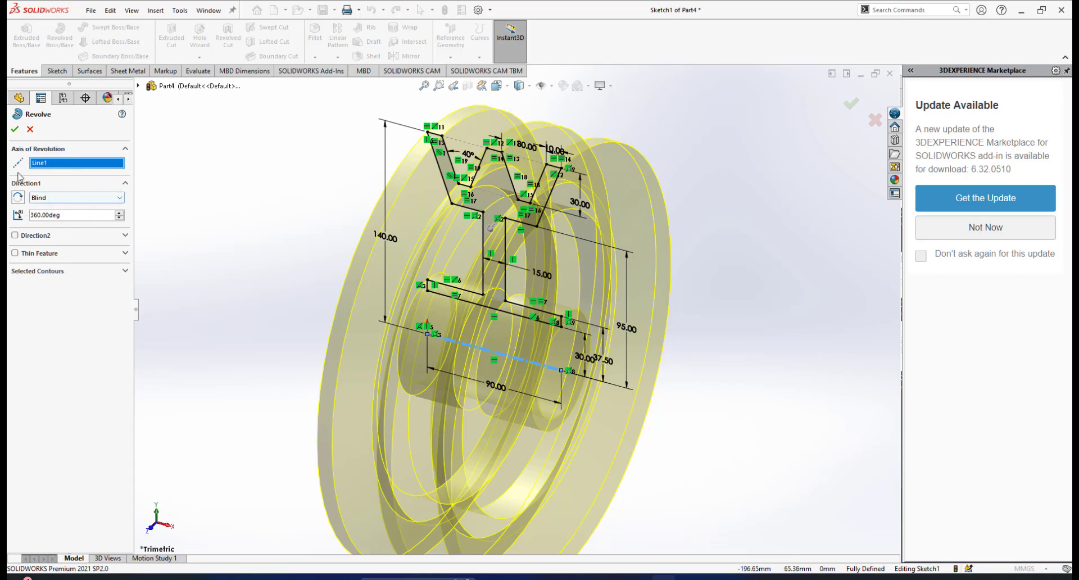
left_click(67, 193)
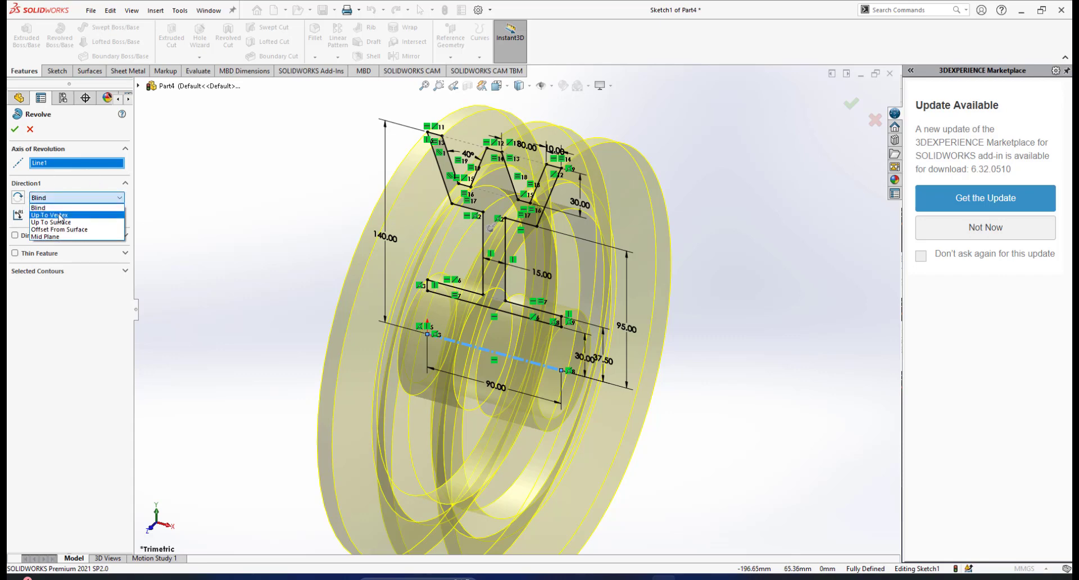
left_click(68, 197)
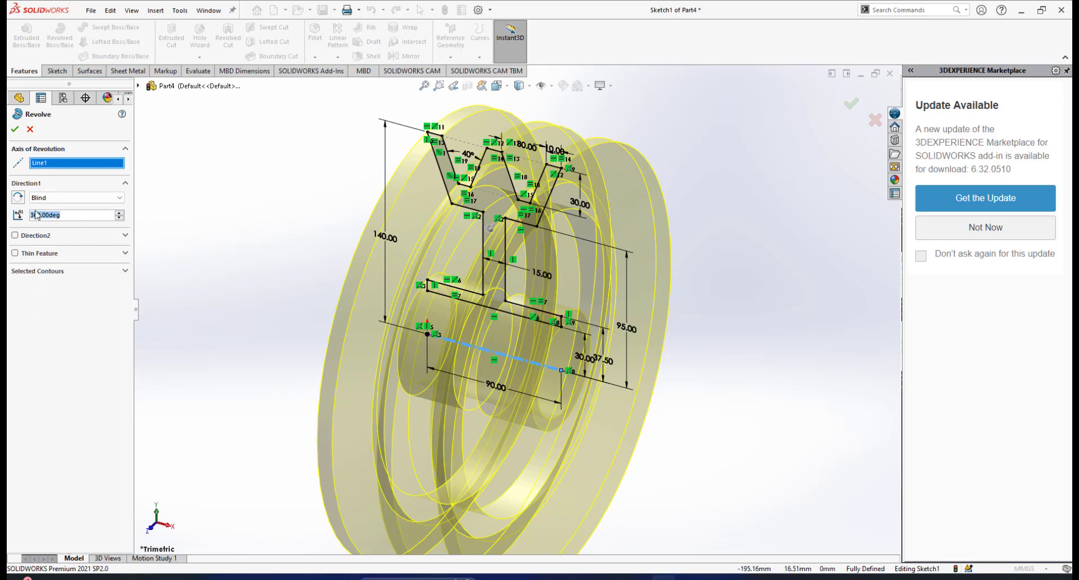
Try a 90° revolve angle, reversing the revolve direction and switching it back to compare the previews
type("90")
key("Return")
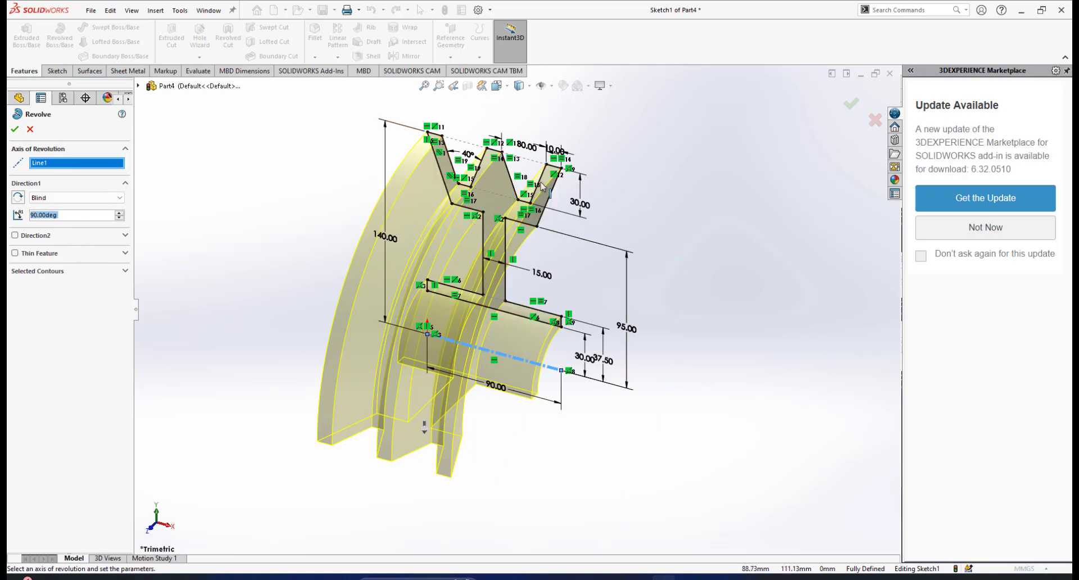
left_click(18, 198)
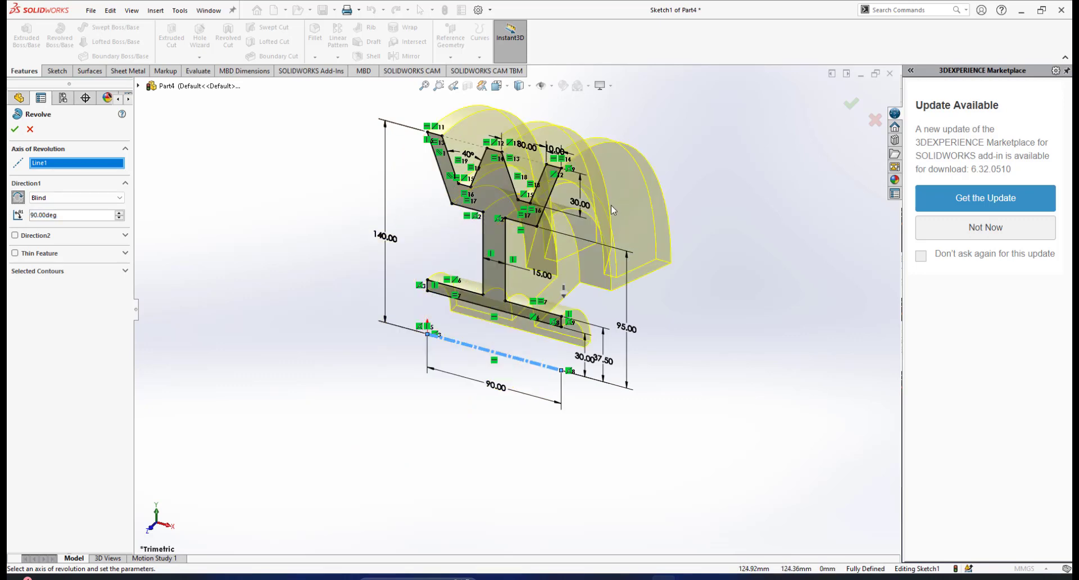
left_click(17, 198)
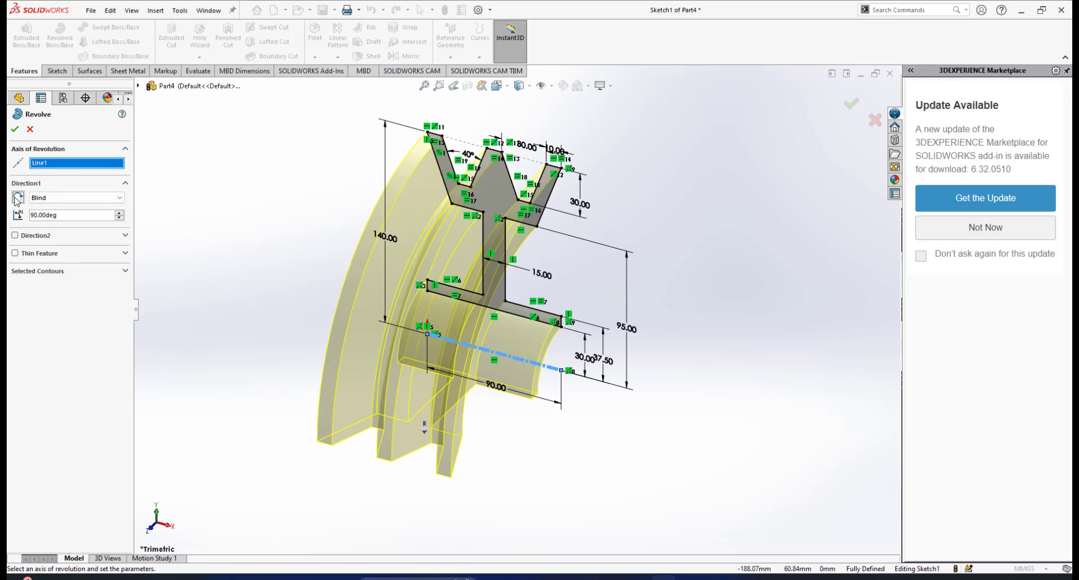
Set the revolve angle to 360° and complete the revolved pulley body
left_click(77, 218)
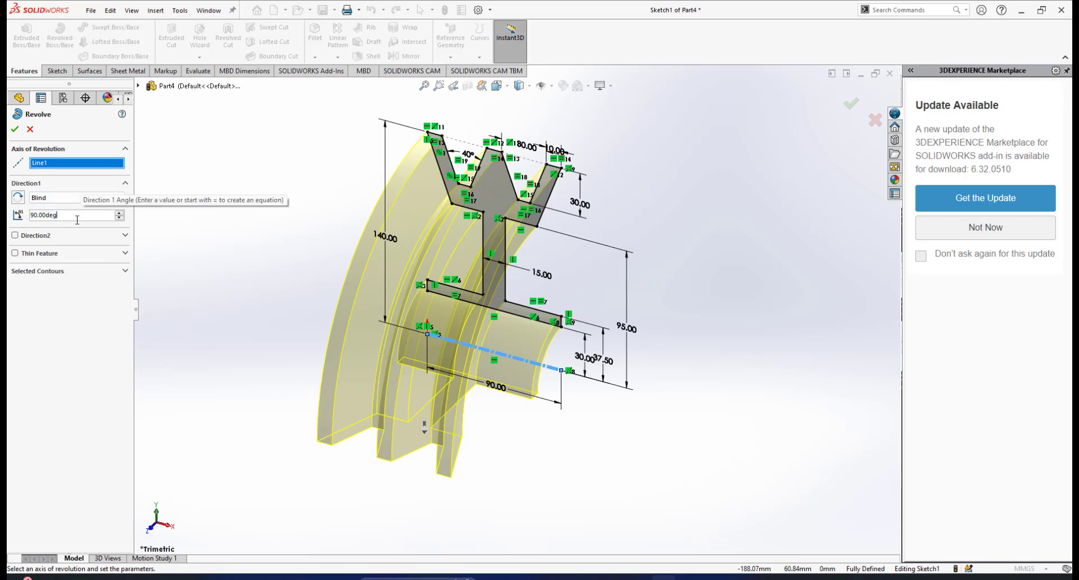
left_click_drag(76, 219, 15, 237)
type("360")
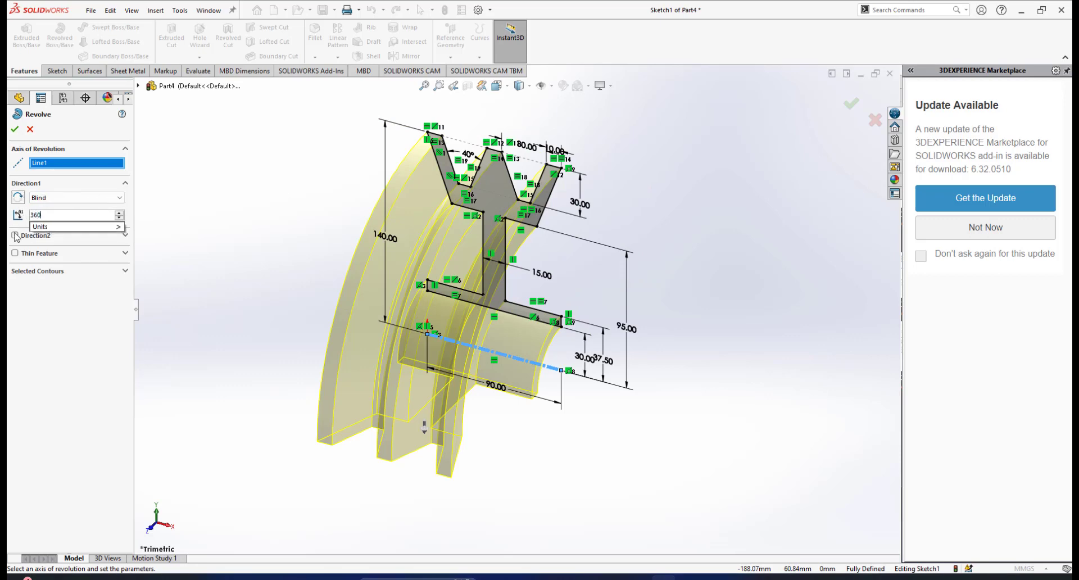
key("Return")
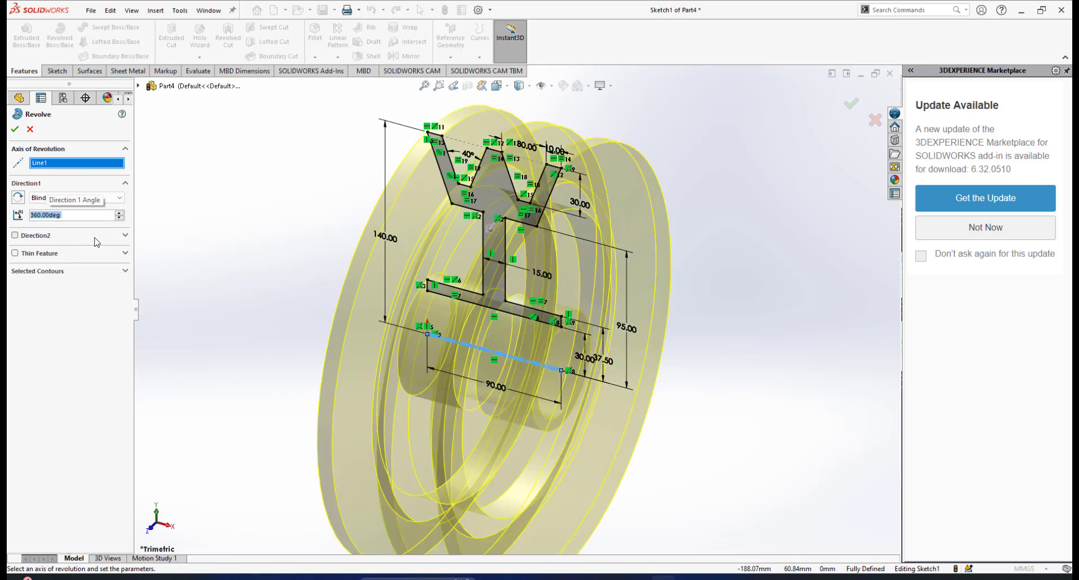
scroll(472, 307, "up", 3)
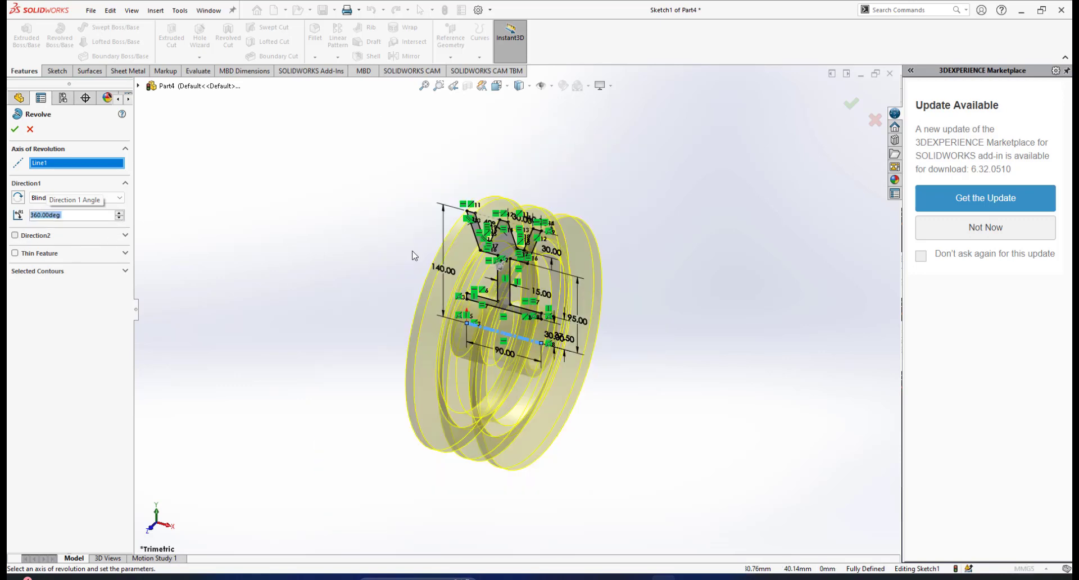
left_click(16, 129)
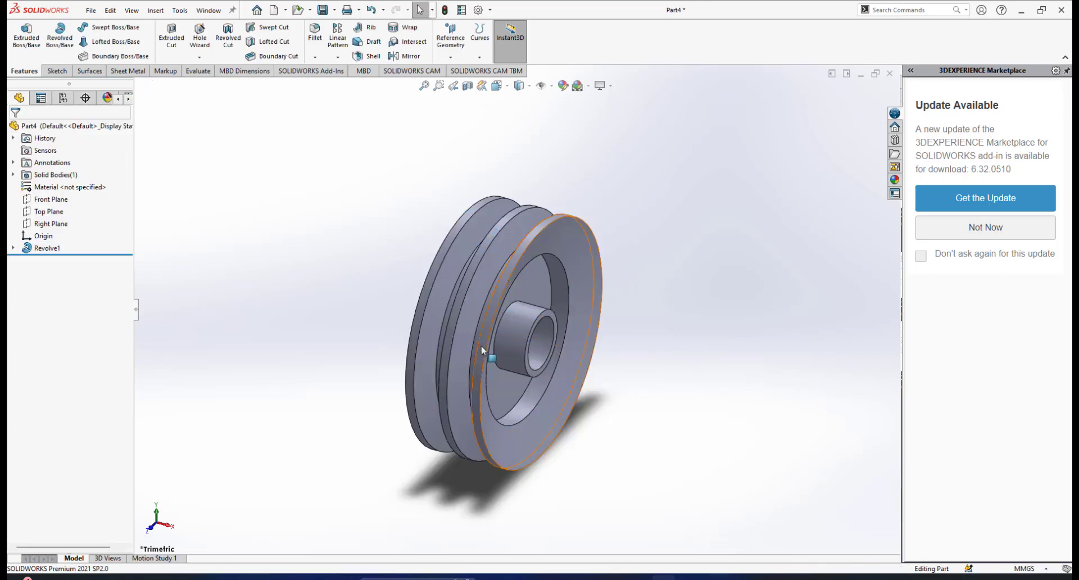
Inspect the revolved pulley and orient it to the isometric view
scroll(488, 362, "down", 2)
scroll(493, 365, "up", 3)
scroll(494, 365, "down", 3)
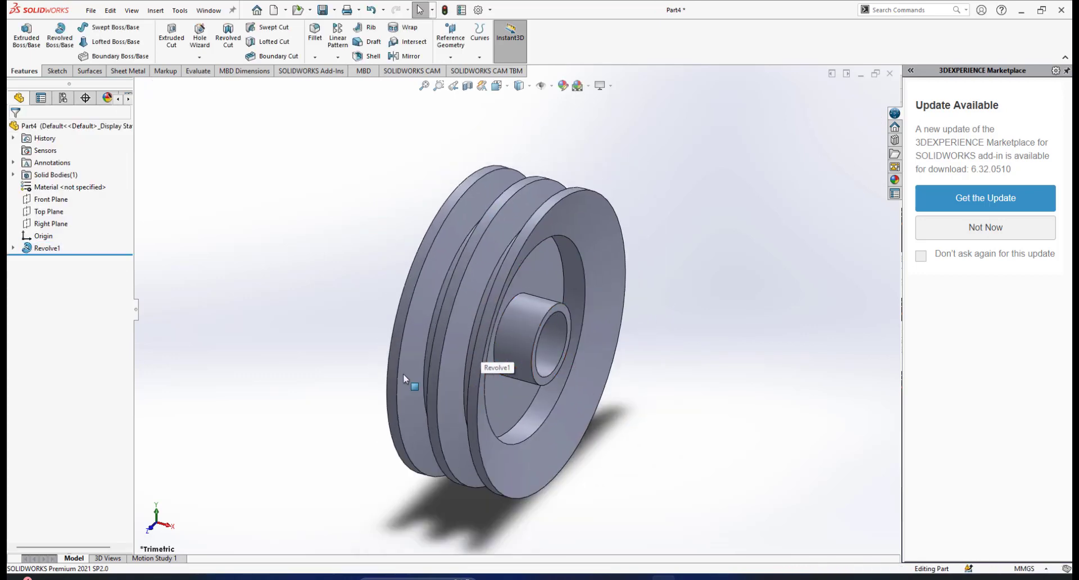
scroll(540, 357, "up", 2)
scroll(529, 344, "down", 2)
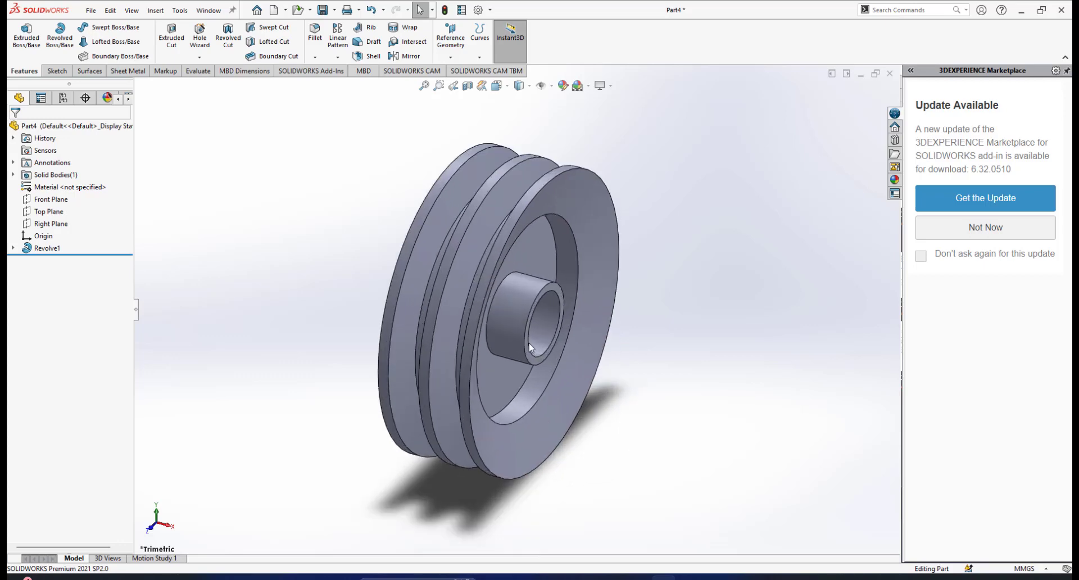
key("space")
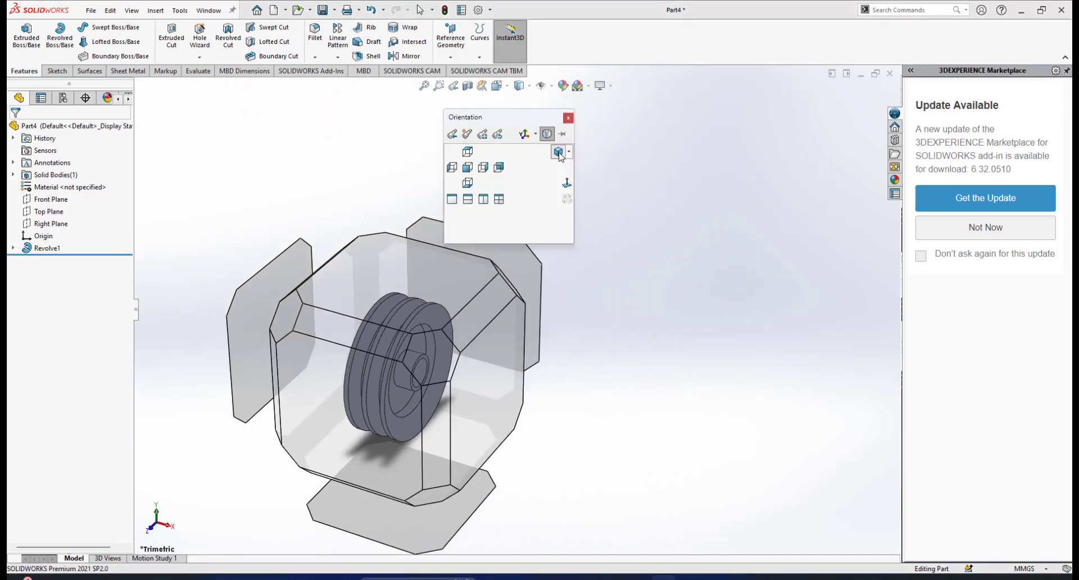
left_click(559, 152)
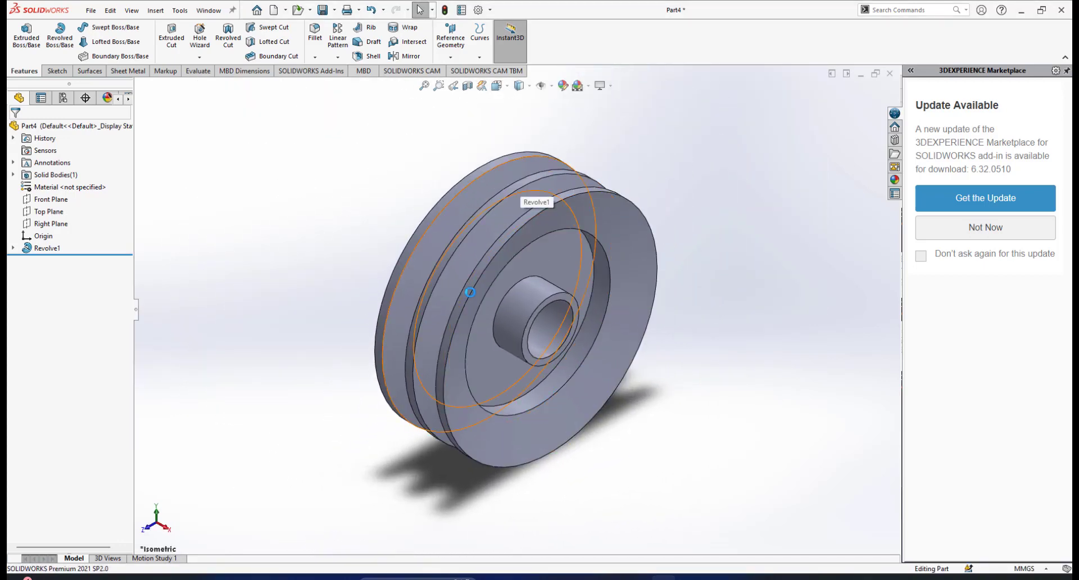
Switch to the reference drawing in ImageGlass to compare it with the pulley, and return to the SOLIDWORKS model
left_click(686, 578)
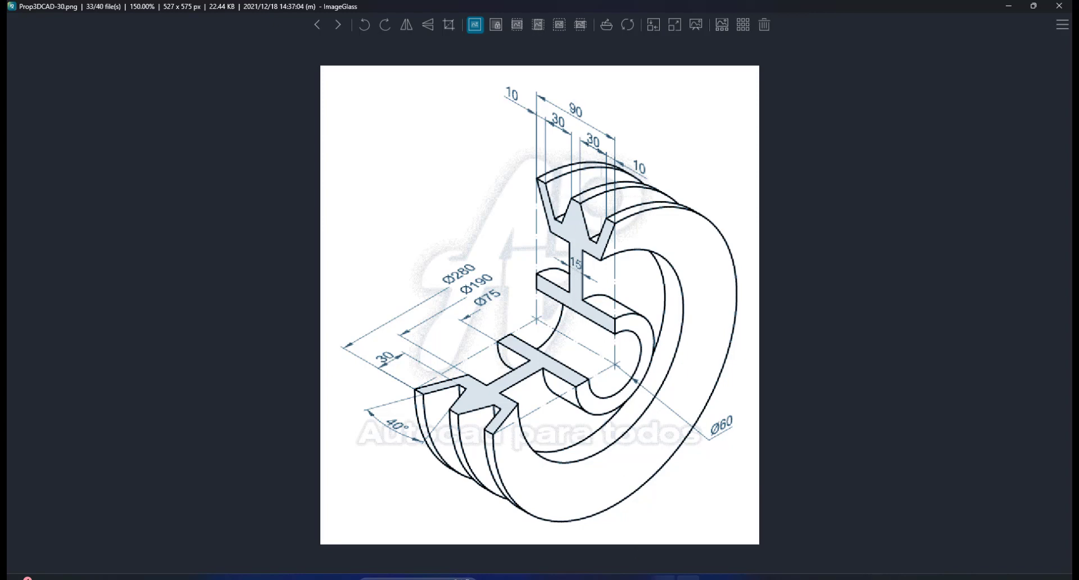
mouse_move(663, 577)
left_click(775, 506)
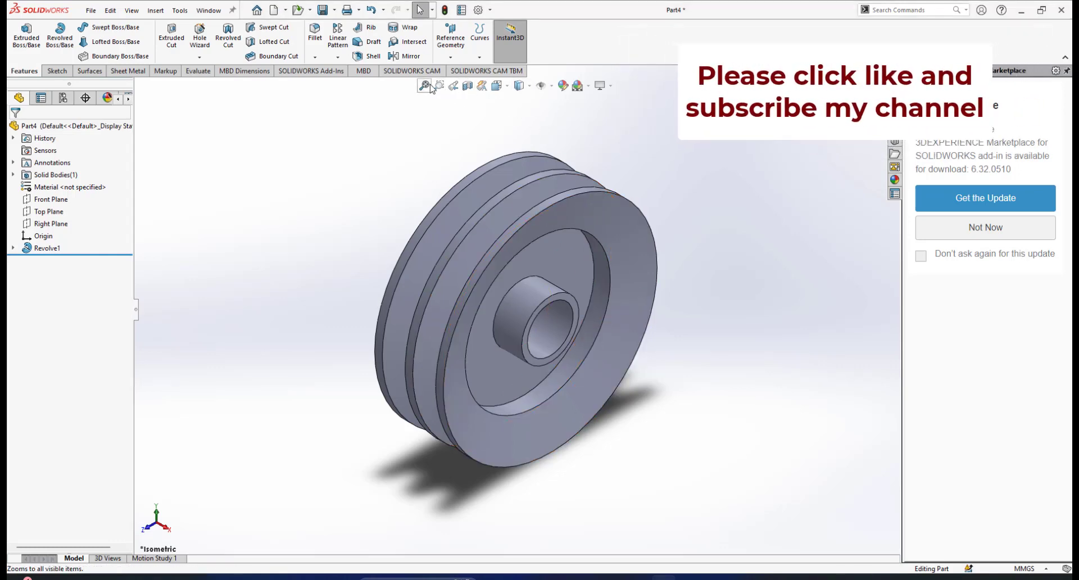
Inspect the pulley's interior with section previews through the Front Plane and the Top Plane, and discard the section view
left_click(467, 86)
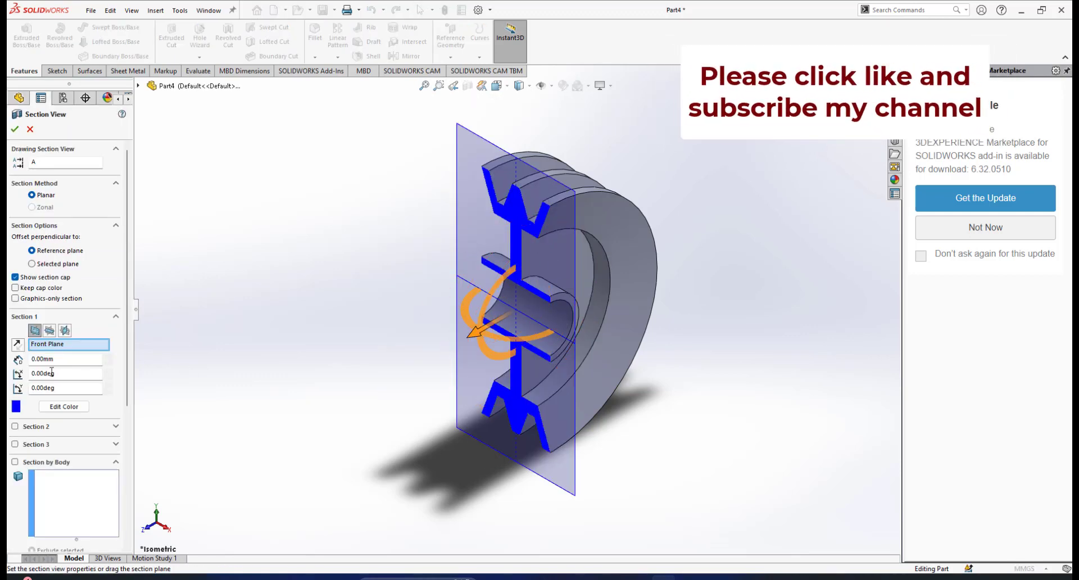
left_click(50, 330)
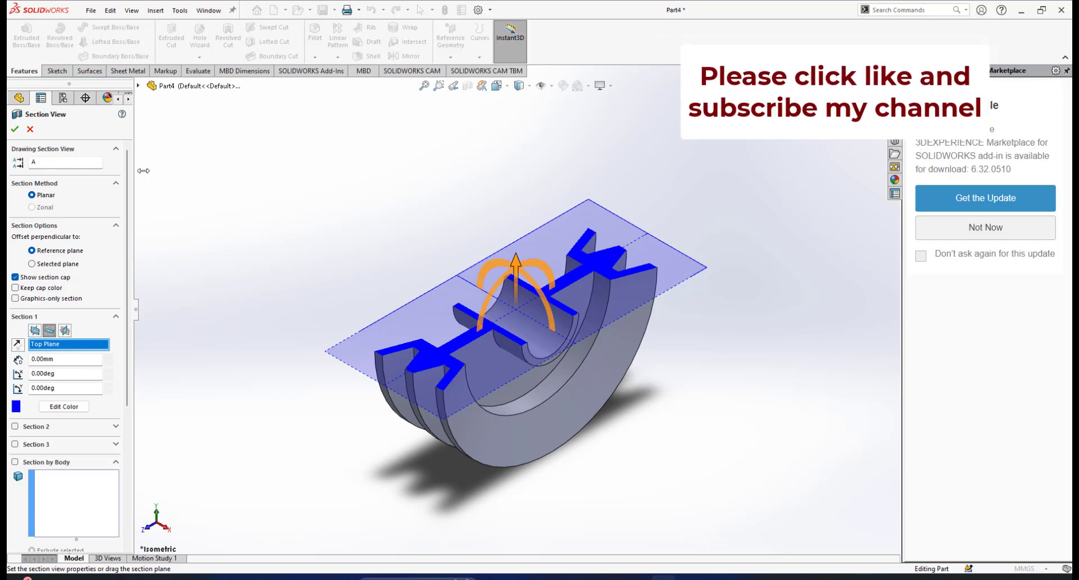
left_click(31, 129)
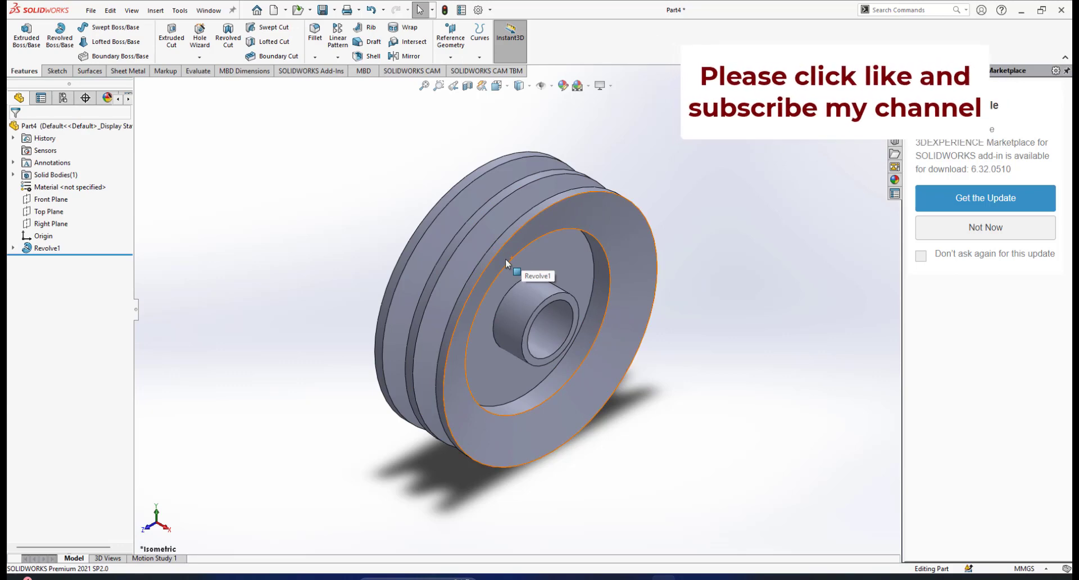
scroll(476, 309, "up", 3)
scroll(481, 291, "down", 4)
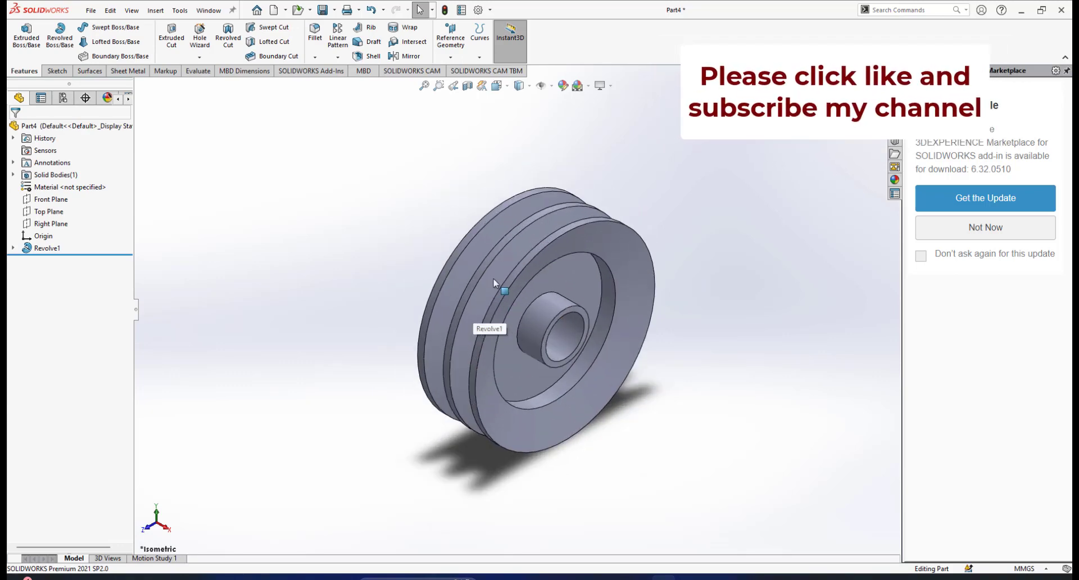
scroll(532, 319, "up", 3)
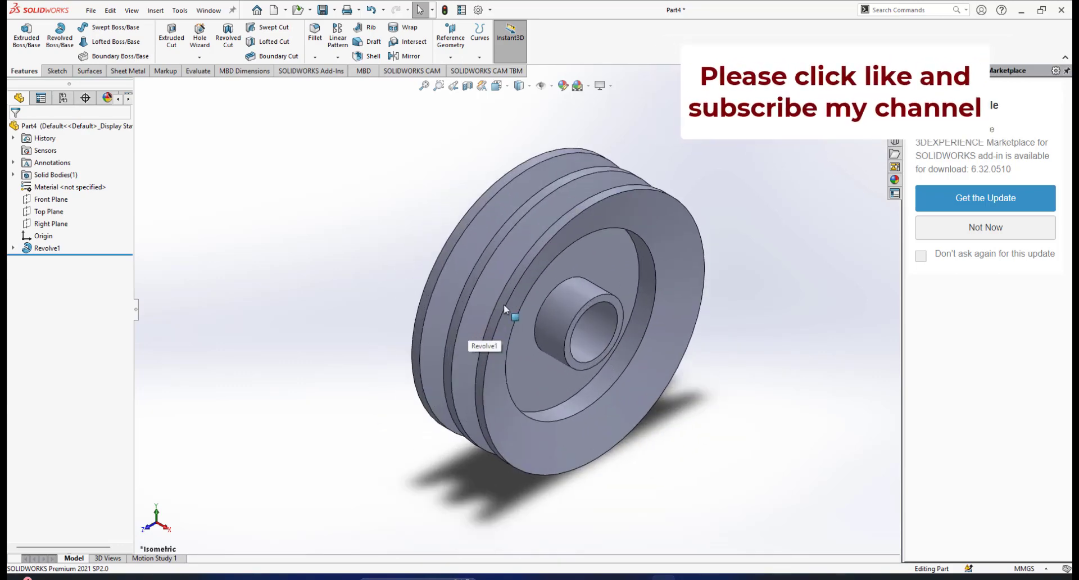